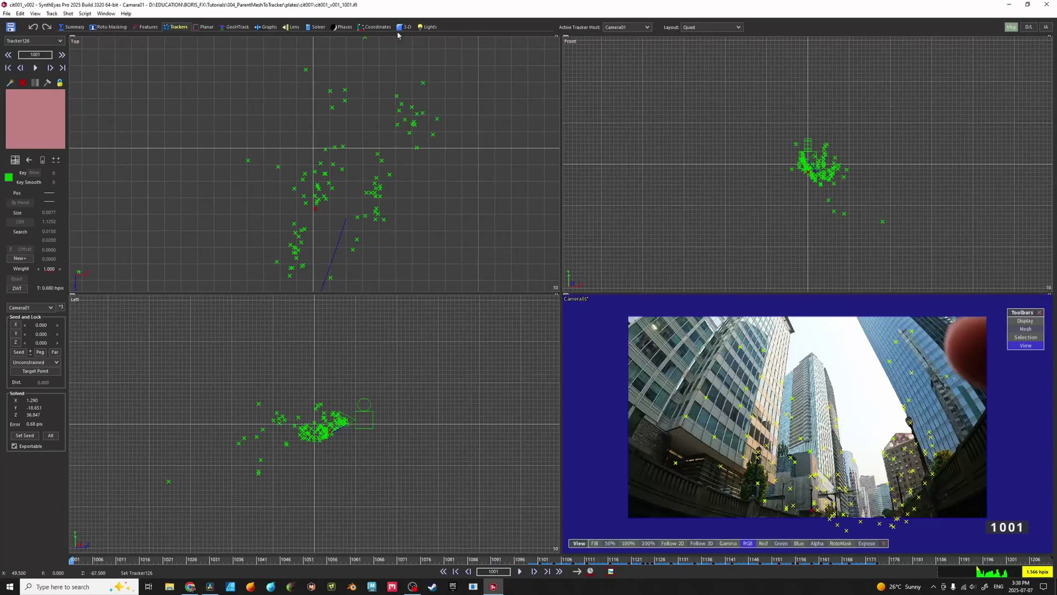
Create a box mesh in the Top view over the tracker points near the scene's centre
{"action": "left_click", "coordinate": [402, 28]}
{"action": "left_click", "coordinate": [42, 55]}
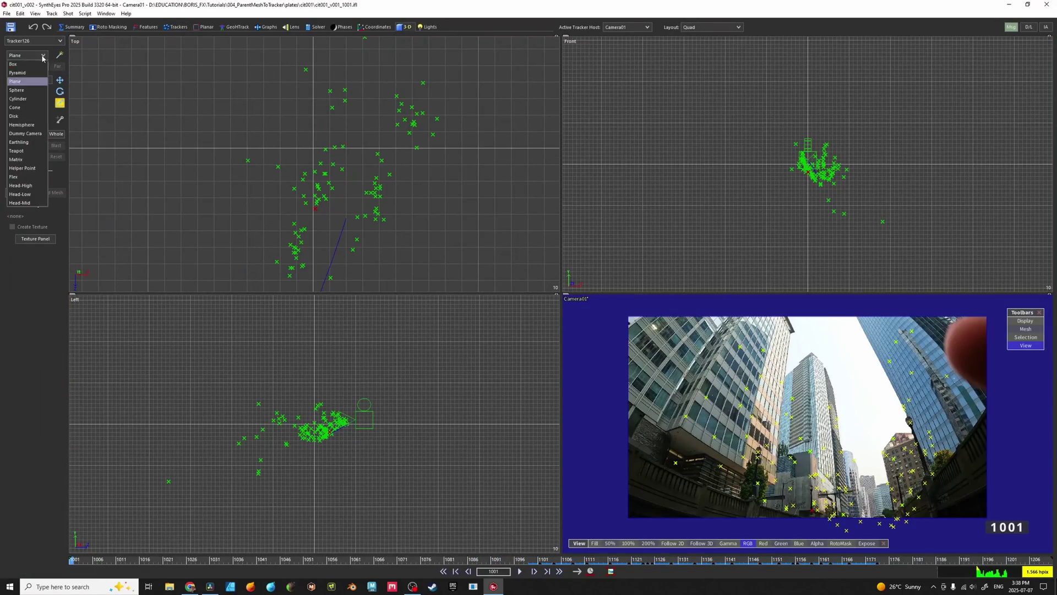
{"action": "left_click", "coordinate": [27, 64]}
{"action": "left_click_drag", "start_coordinate": [276, 128], "coordinate": [327, 210]}
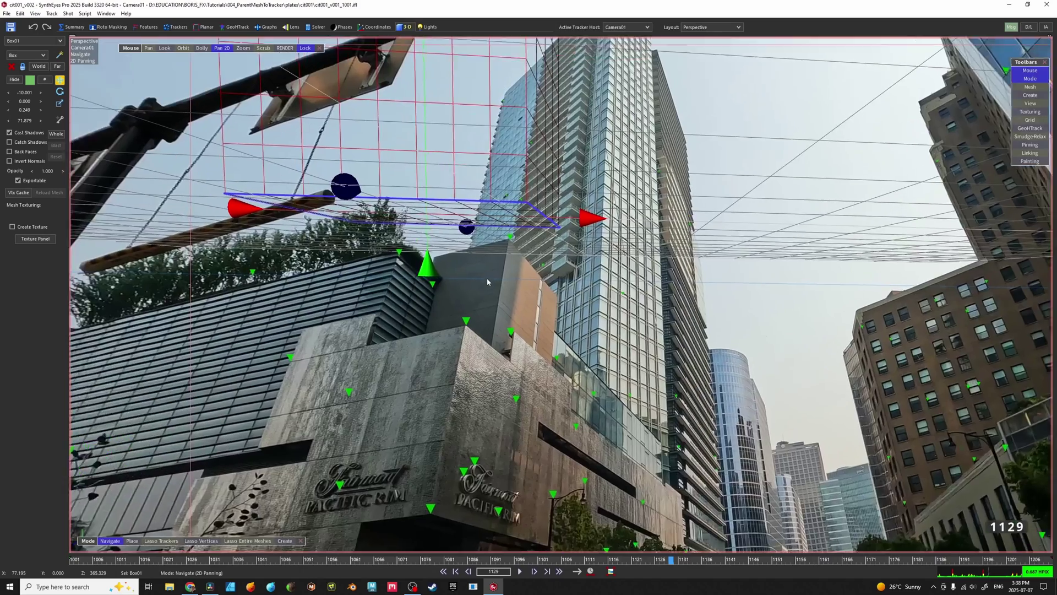
Select the tracker on the stone building's top corner and display the Mesh toolbar beside the list of toolbars
{"action": "scroll", "coordinate": [487, 278], "scroll_direction": "up", "scroll_amount": 2}
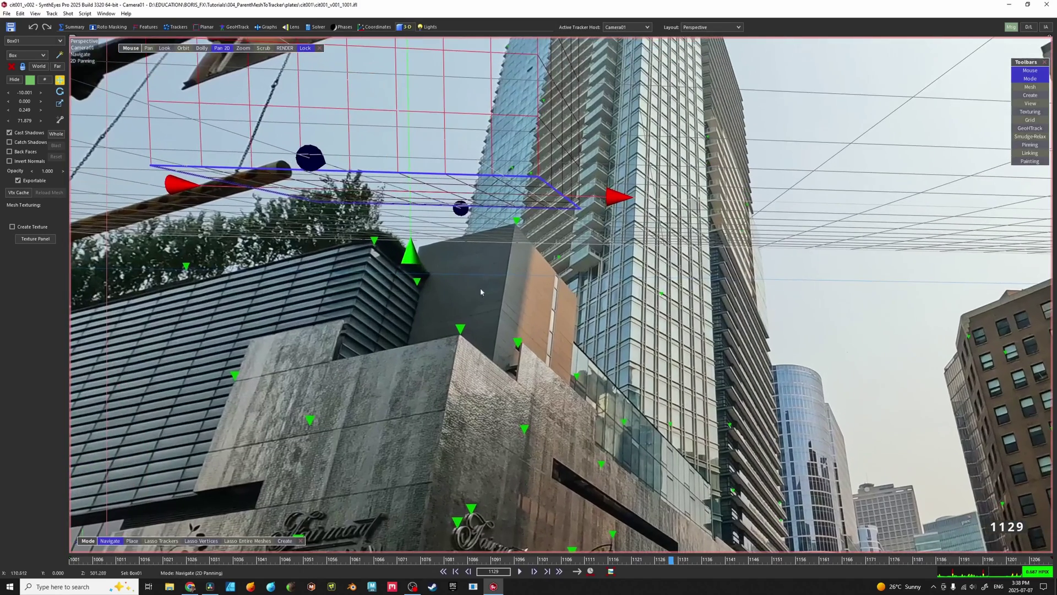
{"action": "left_click", "coordinate": [461, 329]}
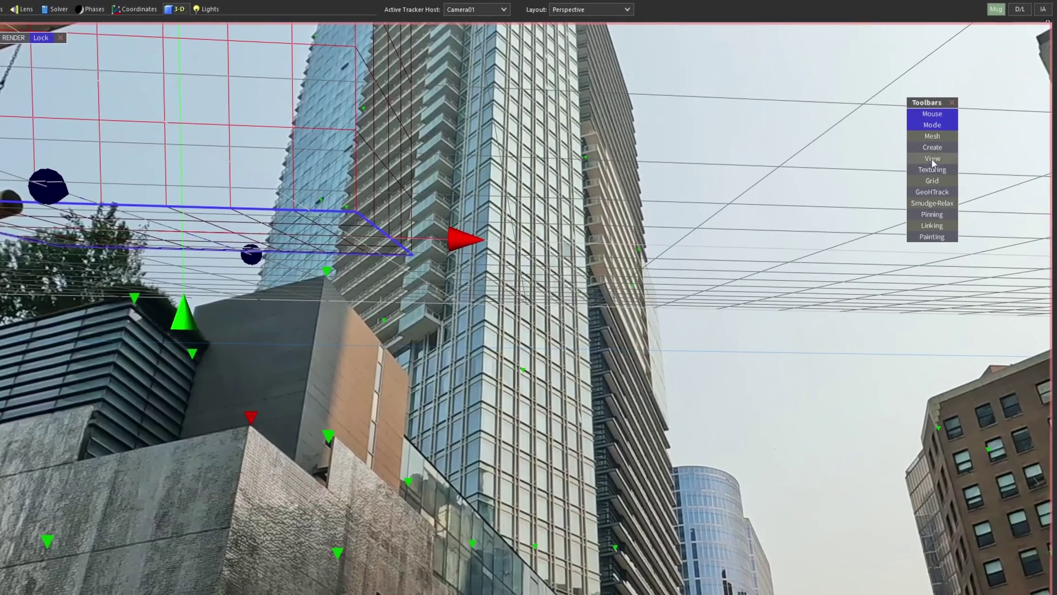
{"action": "right_click", "coordinate": [693, 132]}
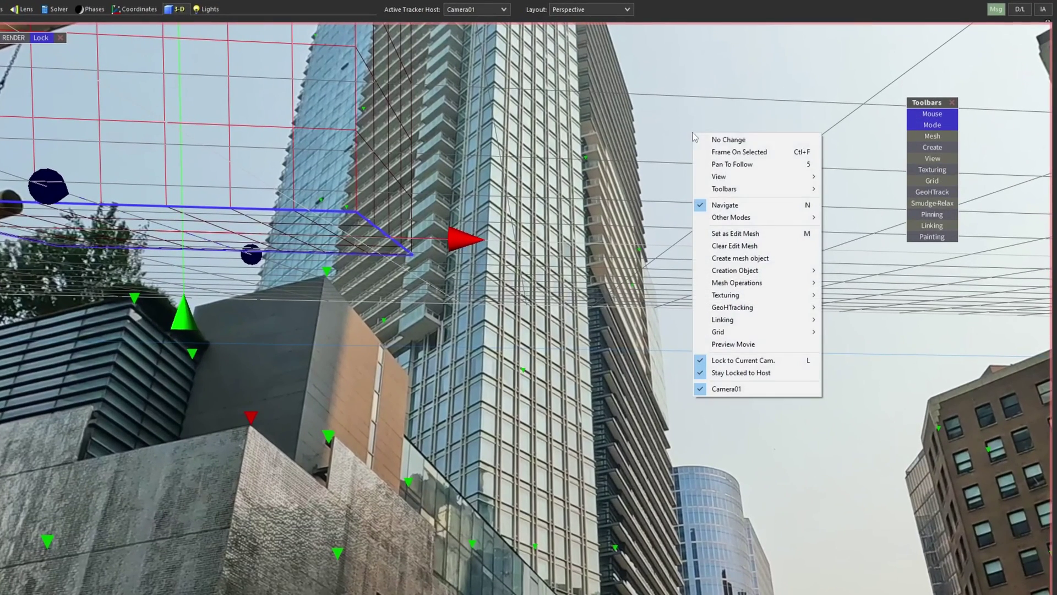
{"action": "mouse_move", "coordinate": [814, 191]}
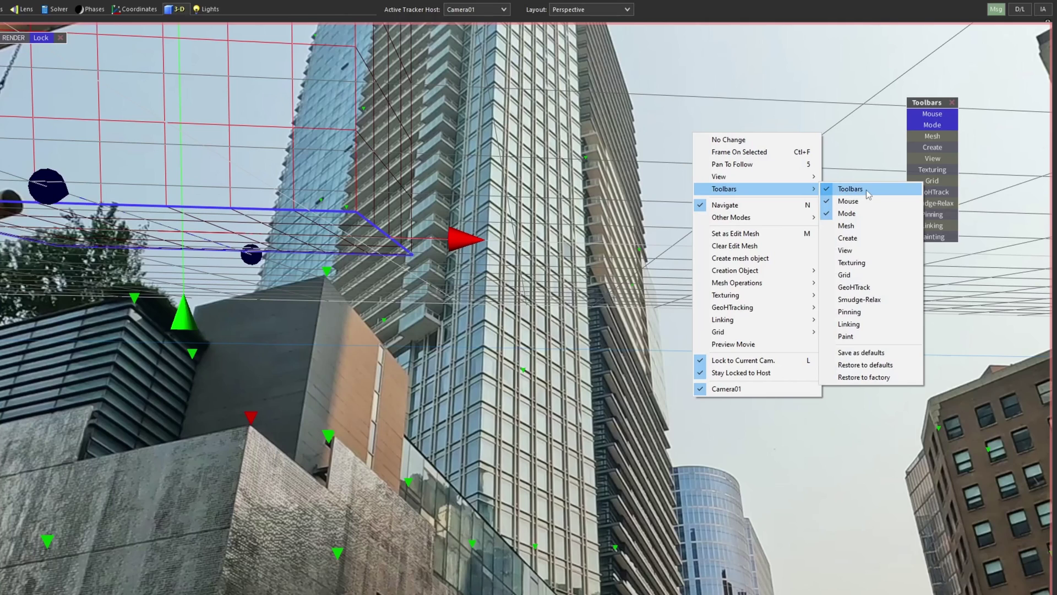
{"action": "left_click", "coordinate": [859, 225]}
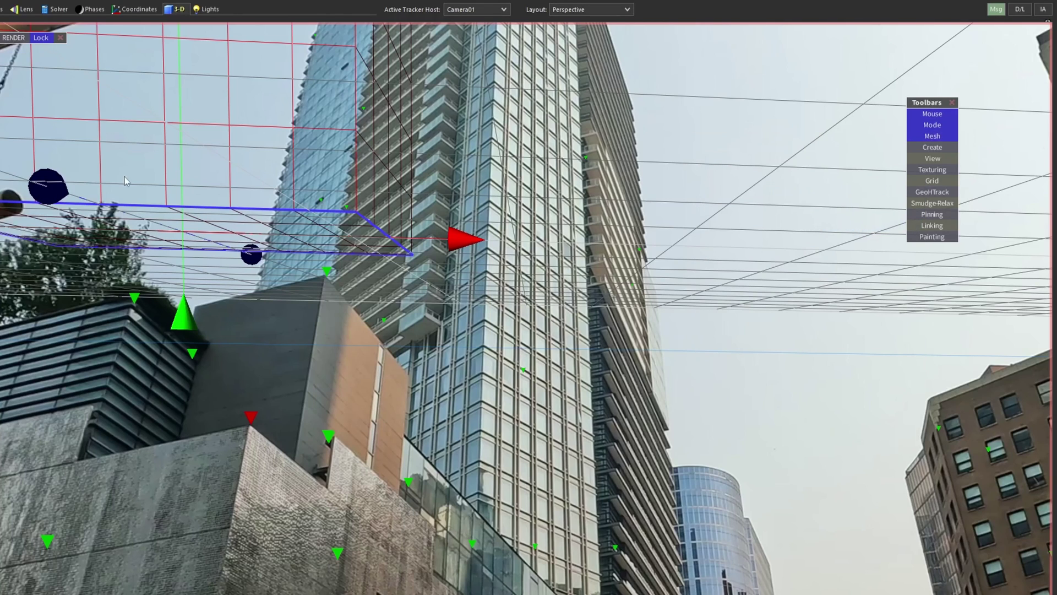
{"action": "left_click_drag", "start_coordinate": [2, 135], "coordinate": [825, 87]}
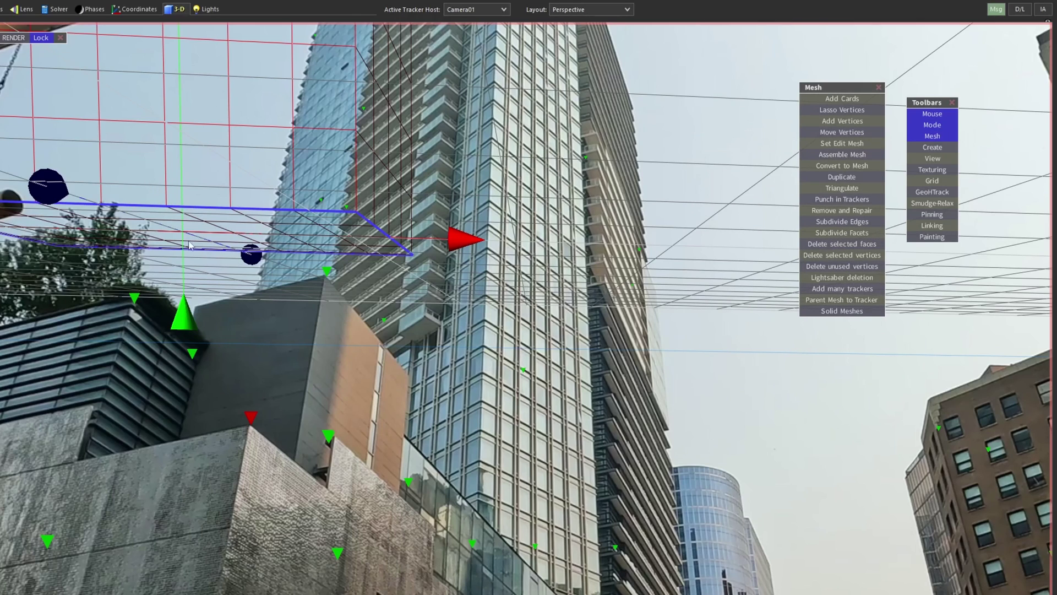
{"action": "left_click", "coordinate": [847, 296]}
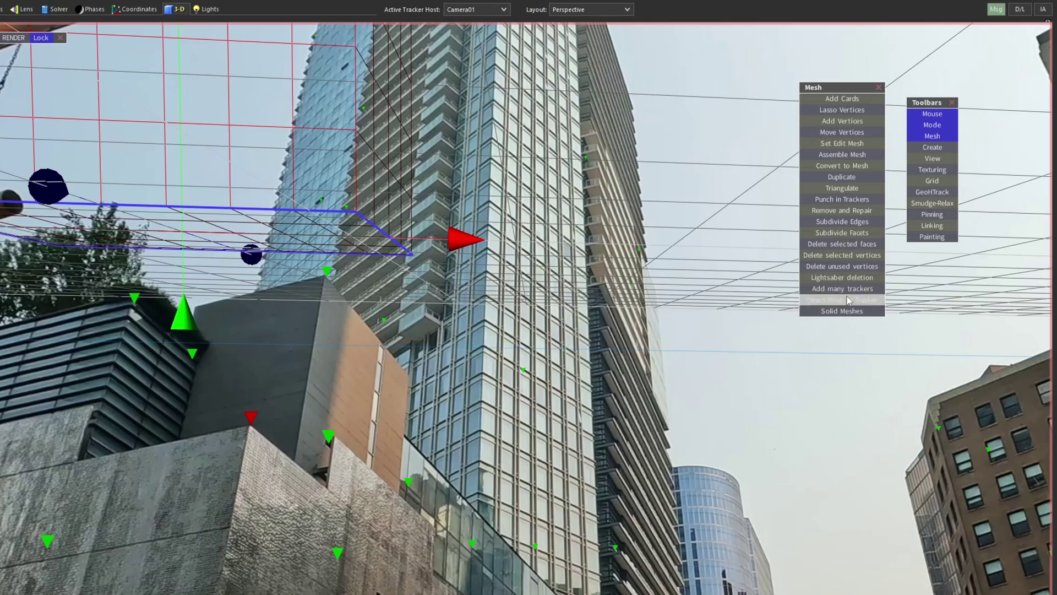
Open the Hierarchy View beside the Mesh toolbar and parent the box to the selected tracker #123
{"action": "scroll", "coordinate": [539, 309], "scroll_direction": "down", "scroll_amount": 3}
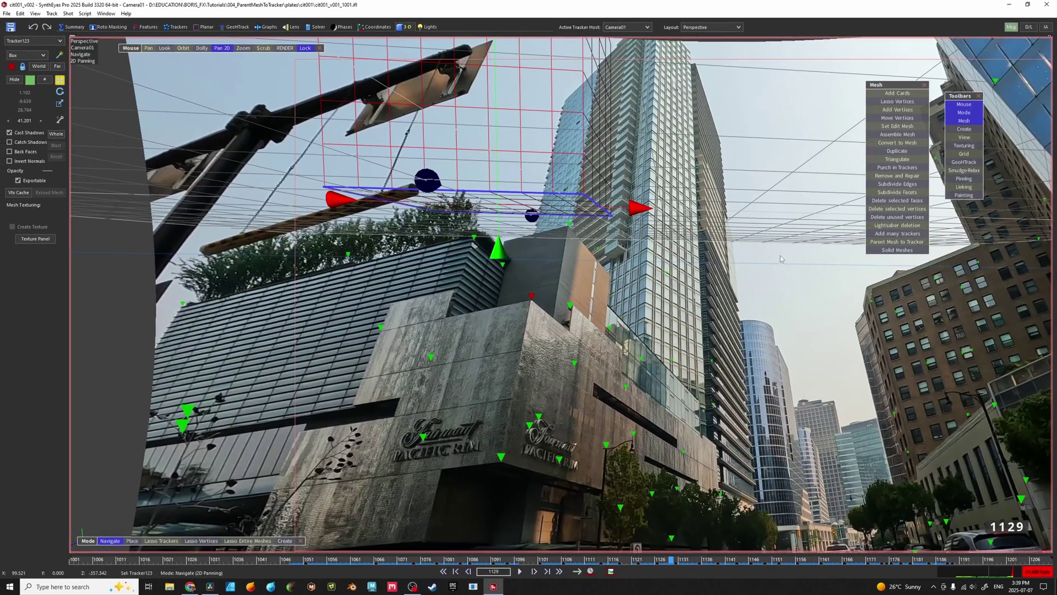
{"action": "left_click", "coordinate": [106, 14]}
{"action": "left_click", "coordinate": [145, 322]}
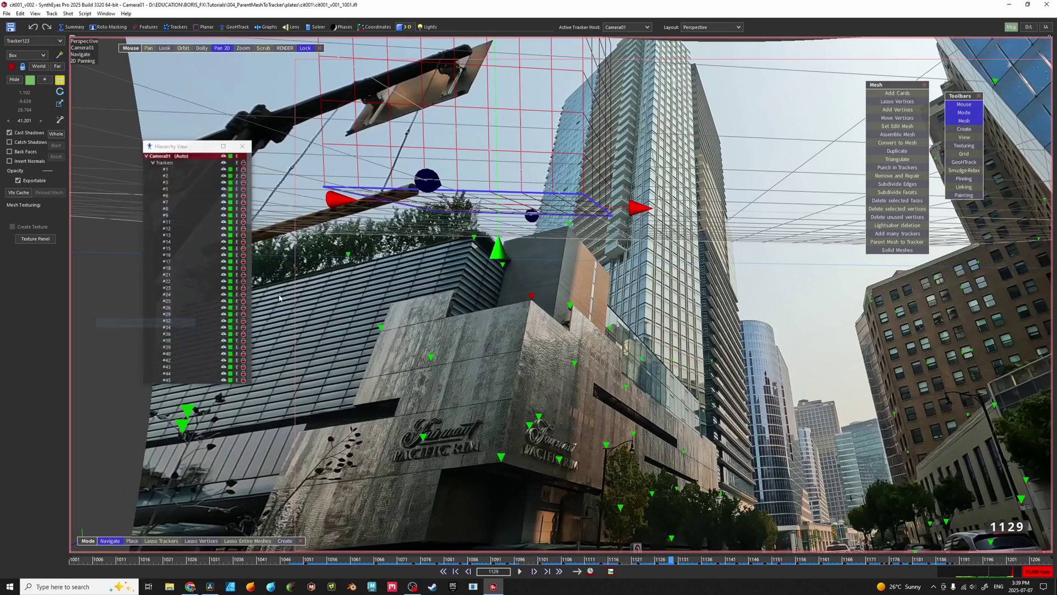
{"action": "left_click_drag", "start_coordinate": [176, 148], "coordinate": [735, 171]}
{"action": "left_click_drag", "start_coordinate": [807, 228], "coordinate": [815, 400]}
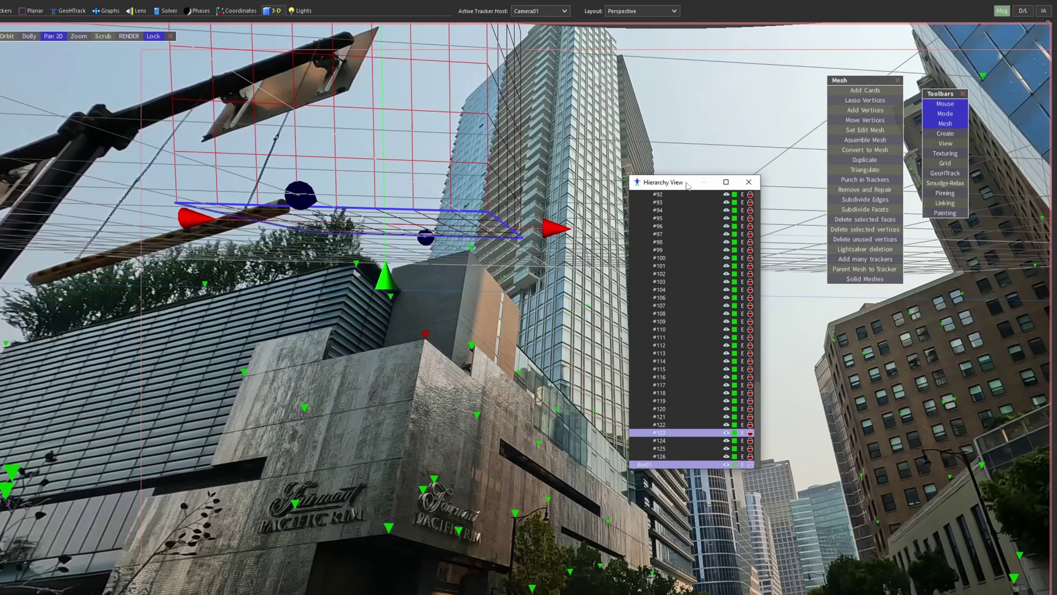
{"action": "left_click_drag", "start_coordinate": [682, 182], "coordinate": [726, 58]}
{"action": "left_click", "coordinate": [865, 269]}
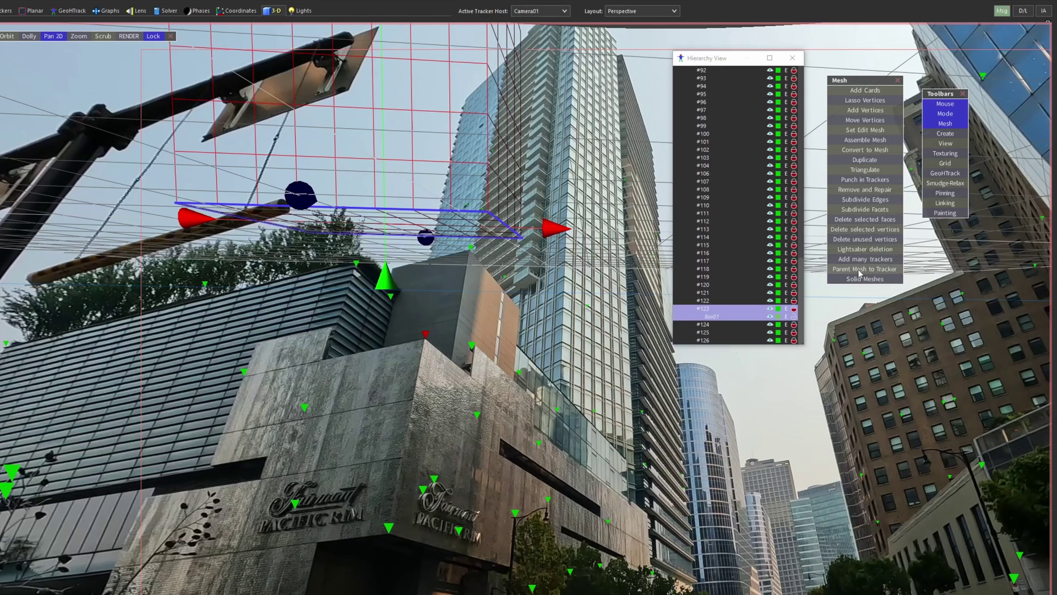
Check how Box01 is nested under tracker #123 in the hierarchy and select the two together
{"action": "left_click", "coordinate": [717, 325]}
{"action": "left_click", "coordinate": [711, 309]}
{"action": "left_click", "coordinate": [716, 316]}
{"action": "left_click", "coordinate": [715, 310]}
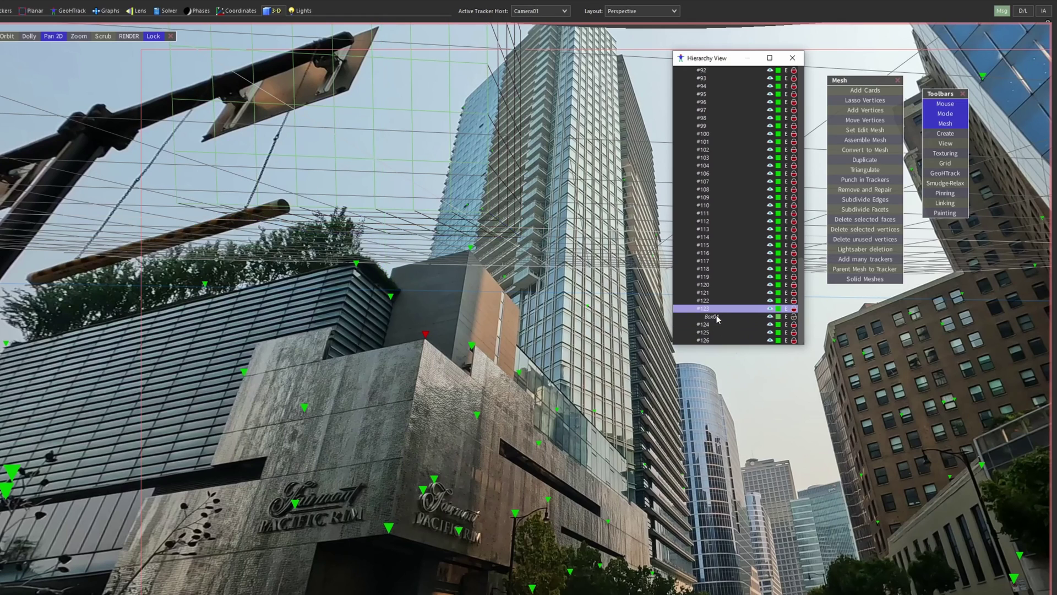
{"action": "left_click", "coordinate": [717, 318]}
{"action": "left_click", "coordinate": [716, 317]}
{"action": "left_click", "coordinate": [717, 317]}
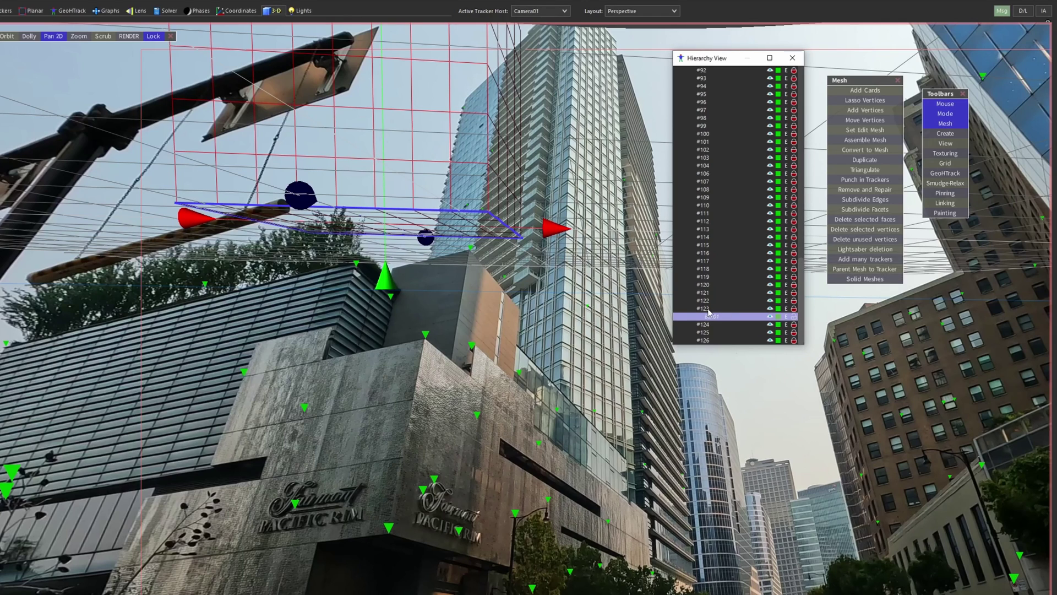
{"action": "left_click", "coordinate": [710, 309], "text": "ctrl"}
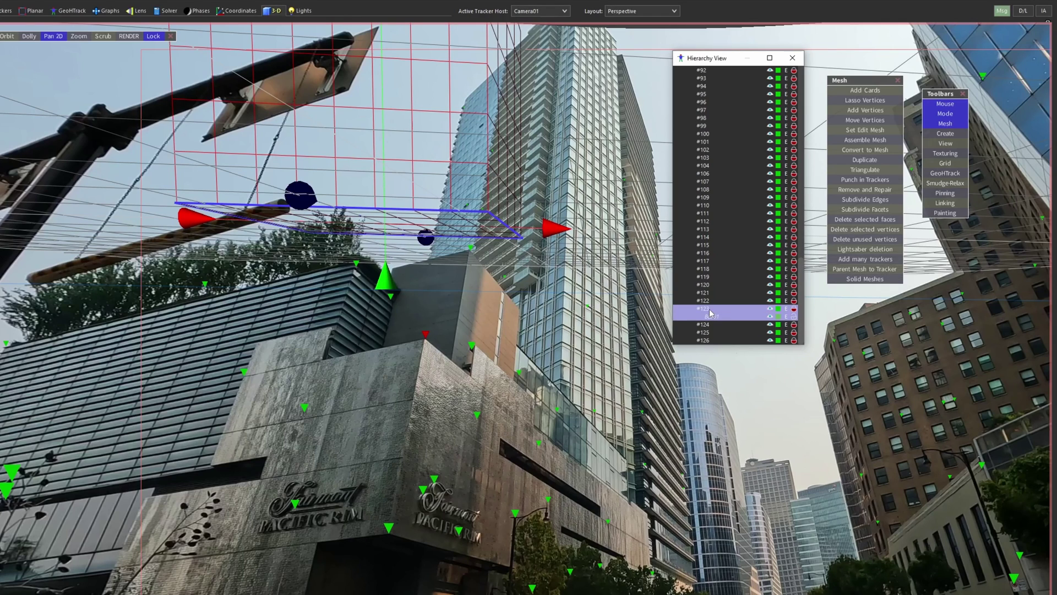
Try to snap the box's default pivot onto tracker #123 by running Parent Mesh to Tracker again
{"action": "left_click", "coordinate": [871, 270]}
{"action": "scroll", "coordinate": [434, 327], "scroll_direction": "down", "scroll_amount": 3}
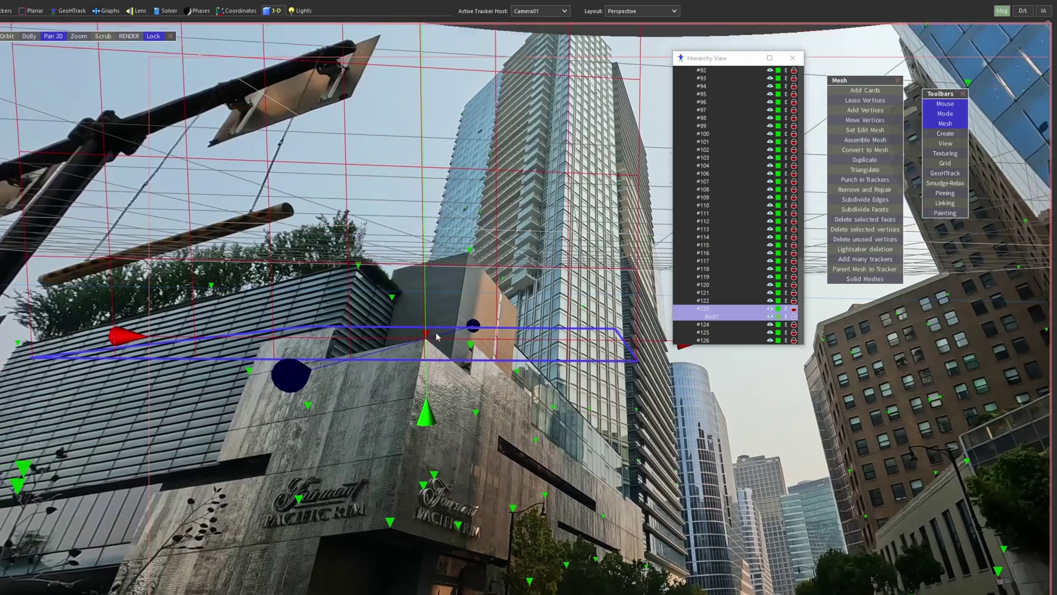
{"action": "scroll", "coordinate": [489, 292], "scroll_direction": "up", "scroll_amount": 3}
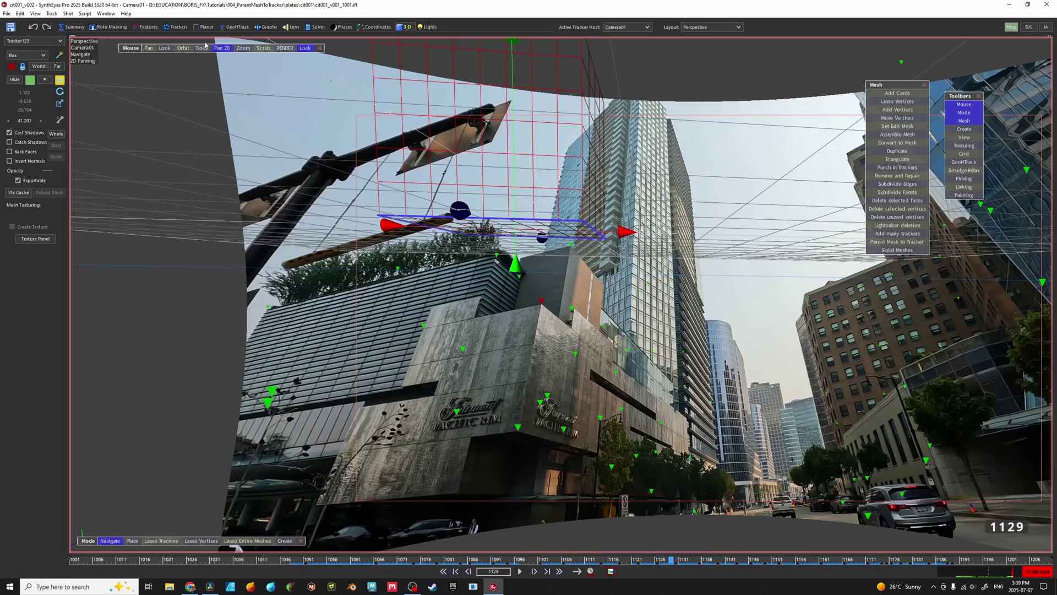
Orbit free of the camera and, with Edit Pivots on, move the box's pivot to its upper front corner
{"action": "left_click", "coordinate": [184, 48]}
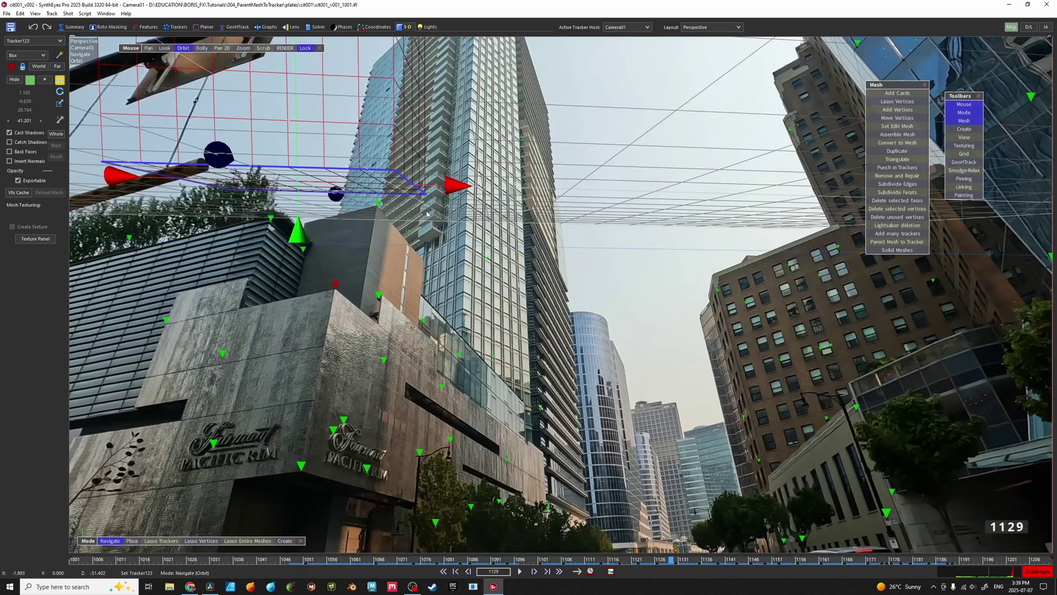
{"action": "middle_click_drag", "start_coordinate": [427, 210], "coordinate": [365, 167]}
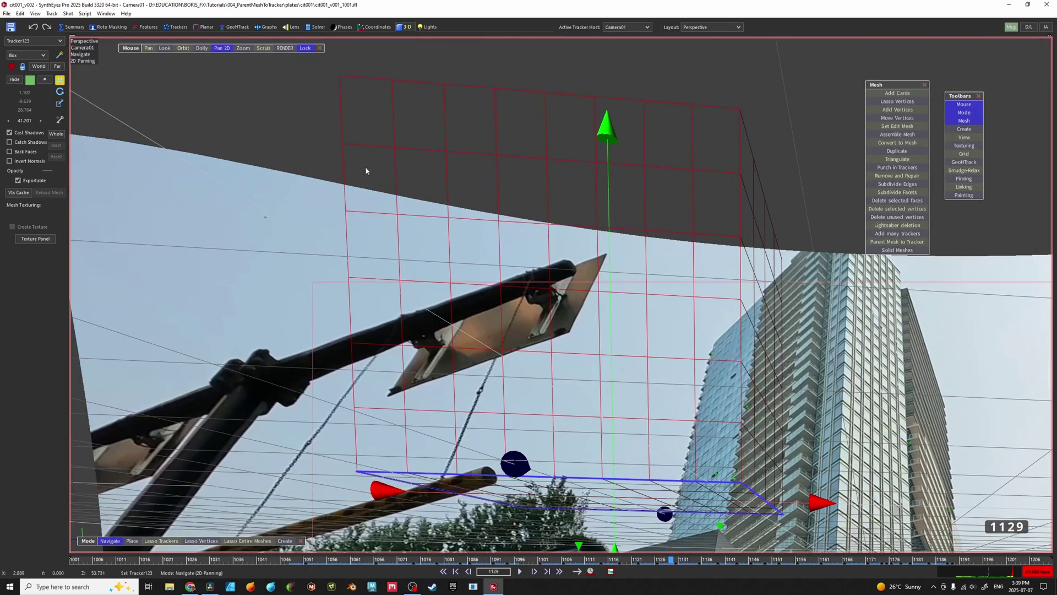
{"action": "left_click", "coordinate": [185, 49]}
{"action": "mouse_move", "coordinate": [593, 236]}
{"action": "left_mouse_down"}
{"action": "mouse_move", "coordinate": [517, 236]}
{"action": "mouse_move", "coordinate": [581, 233]}
{"action": "mouse_move", "coordinate": [587, 268]}
{"action": "mouse_move", "coordinate": [673, 398]}
{"action": "mouse_move", "coordinate": [488, 160]}
{"action": "mouse_move", "coordinate": [543, 248]}
{"action": "mouse_move", "coordinate": [577, 244]}
{"action": "left_mouse_up"}
{"action": "key", "text": "p"}
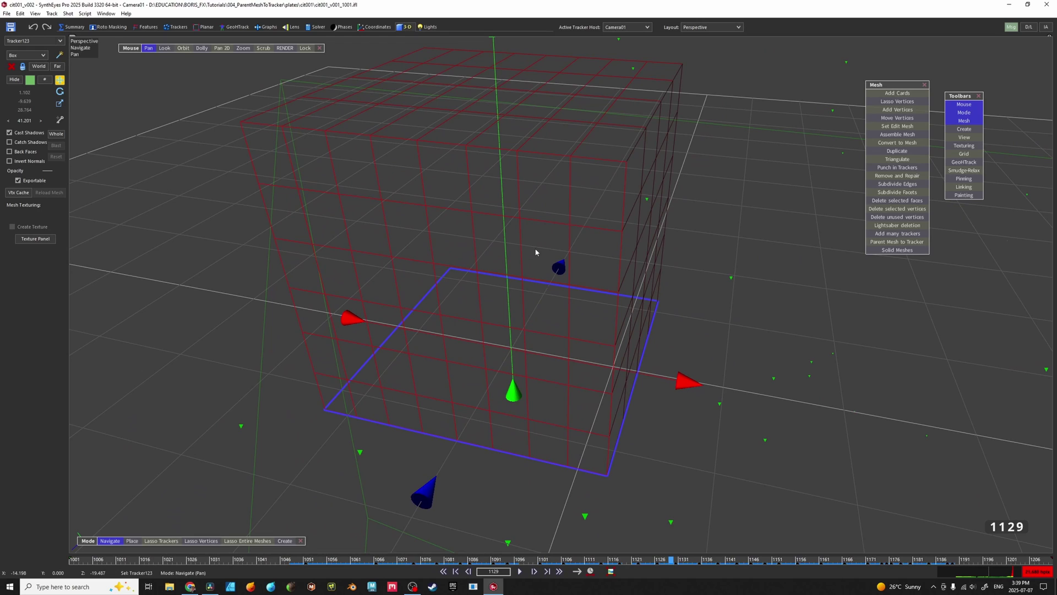
{"action": "key", "text": "shift+p"}
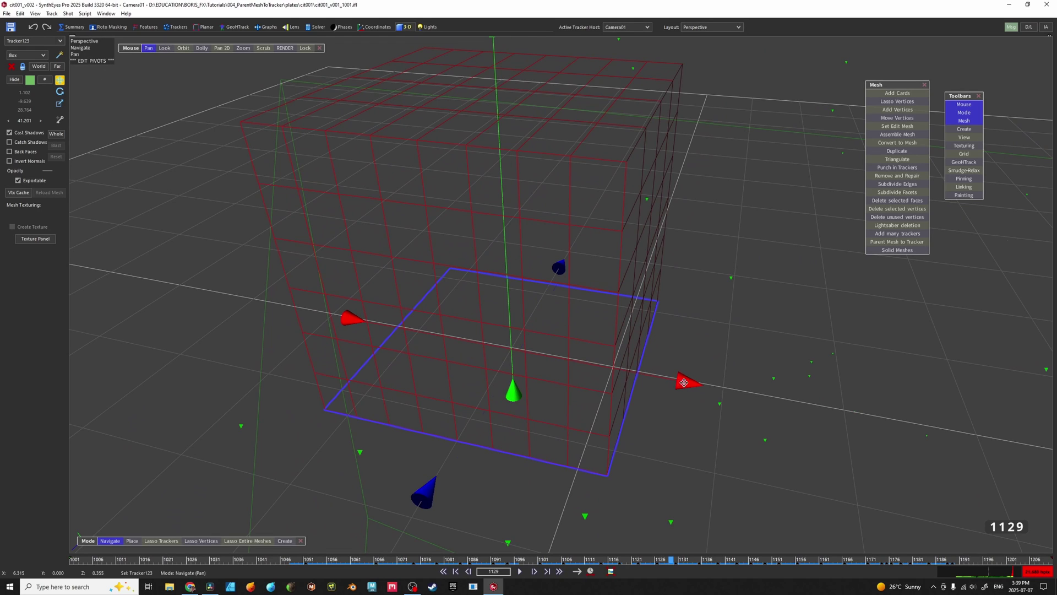
{"action": "left_click_drag", "start_coordinate": [684, 383], "coordinate": [825, 403]}
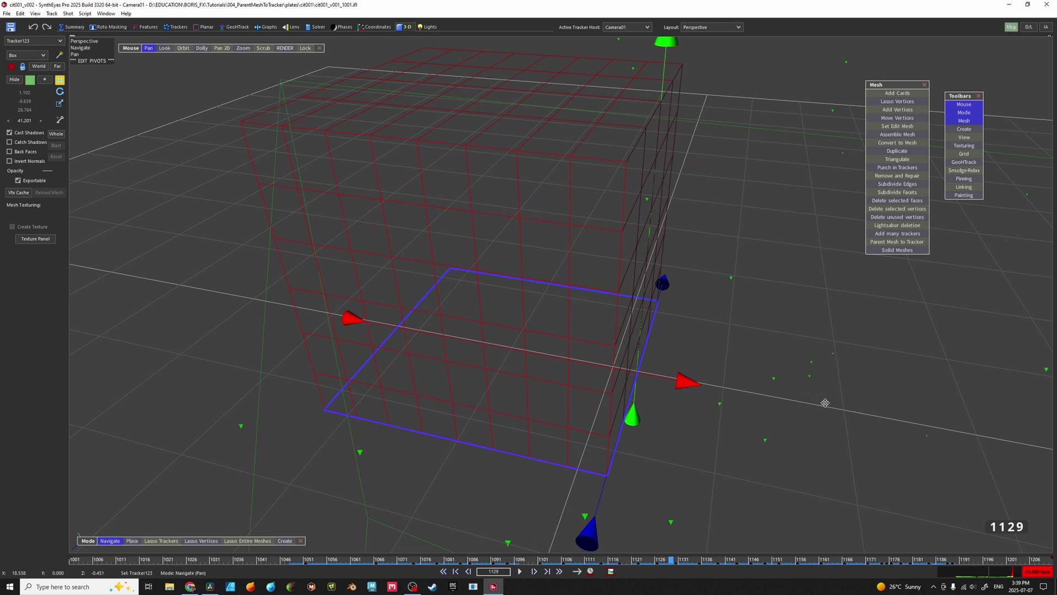
{"action": "left_click_drag", "start_coordinate": [617, 440], "coordinate": [595, 547]}
{"action": "left_click_drag", "start_coordinate": [610, 425], "coordinate": [648, 58]}
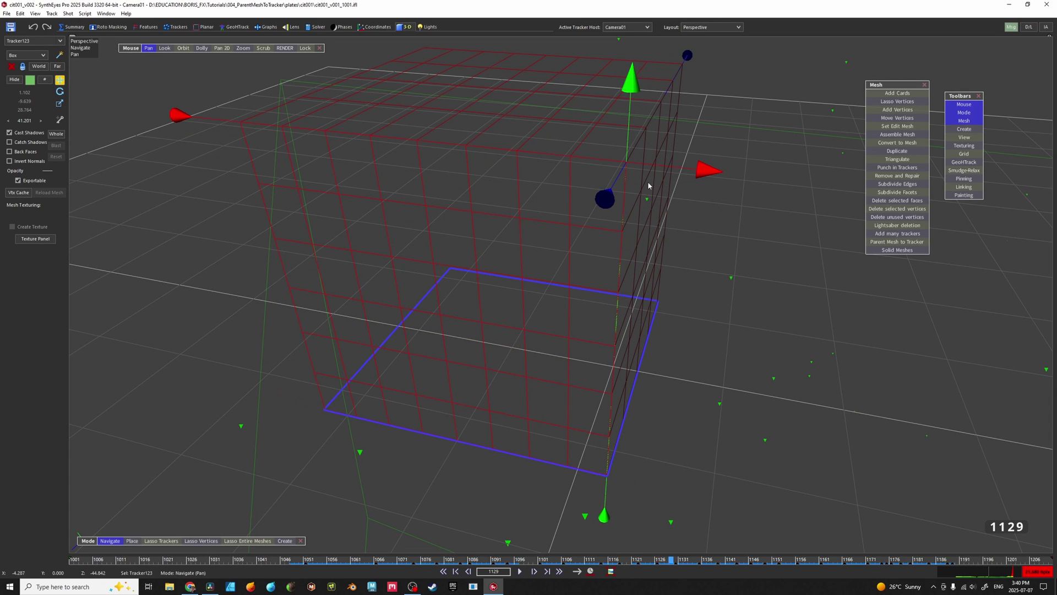
Look up the Edit Pivots option in the GeoHTrack toolbar and close that toolbar again
{"action": "left_click", "coordinate": [965, 162]}
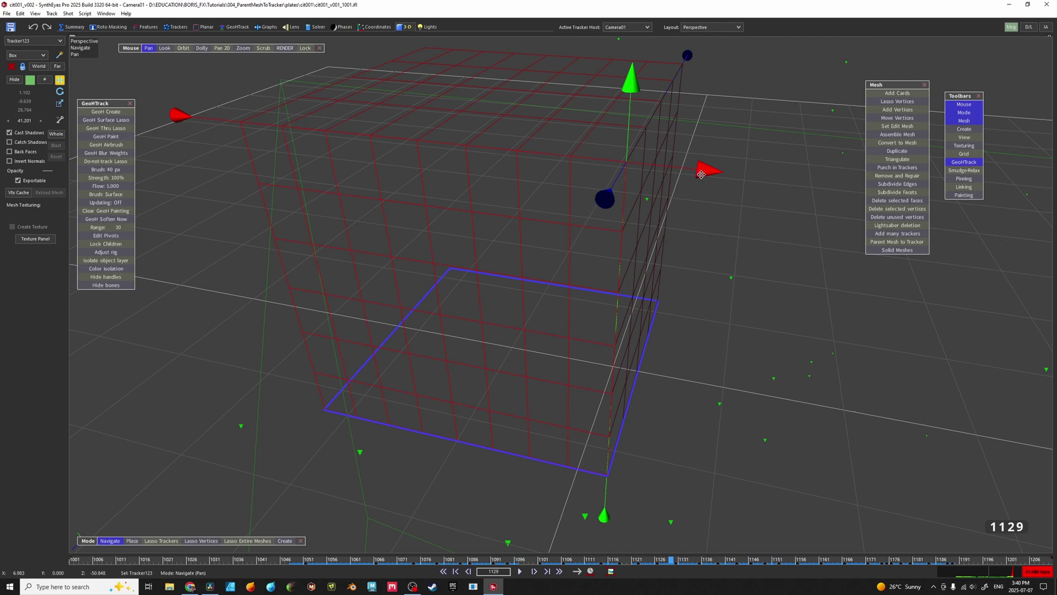
{"action": "left_click", "coordinate": [125, 237]}
{"action": "left_click", "coordinate": [130, 104]}
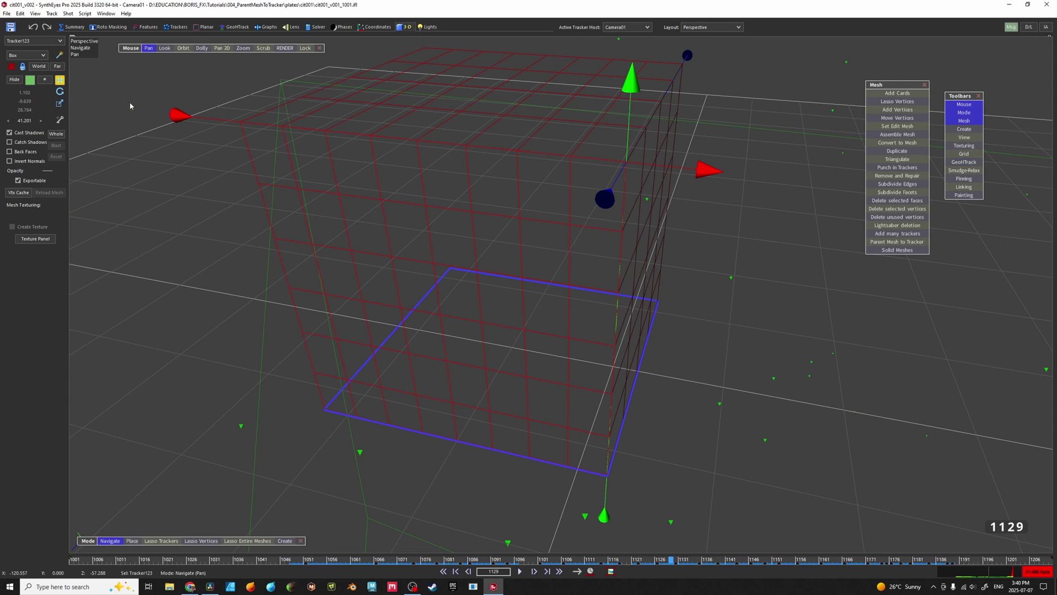
Lock the view back to the camera, snap the box's pivot corner onto tracker #123 and play the shot
{"action": "key", "text": "l"}
{"action": "left_click_drag", "start_coordinate": [883, 85], "coordinate": [621, 145]}
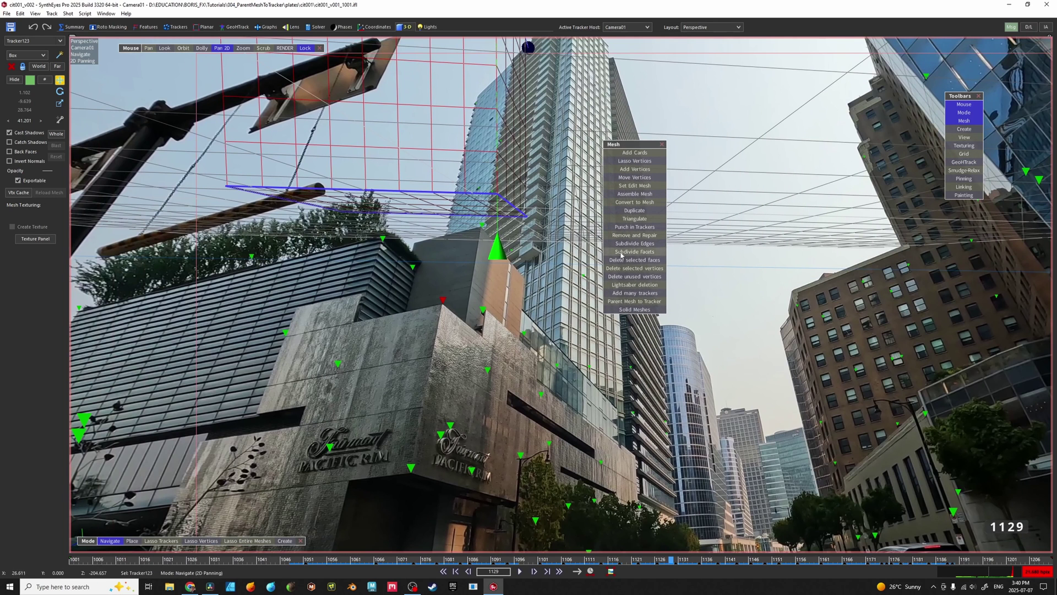
{"action": "left_click", "coordinate": [638, 302]}
{"action": "key", "text": "space"}
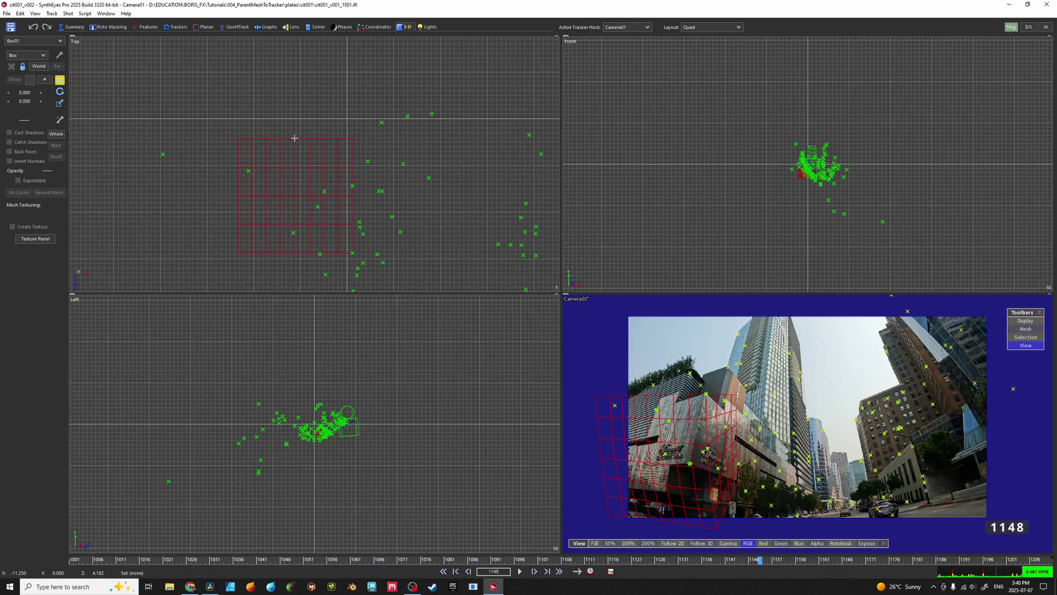
Duplicate the box with the Duplicate Mesh script and move the copy diagonally away from the original in the Top view
{"action": "left_click", "coordinate": [294, 139]}
{"action": "left_click", "coordinate": [87, 14]}
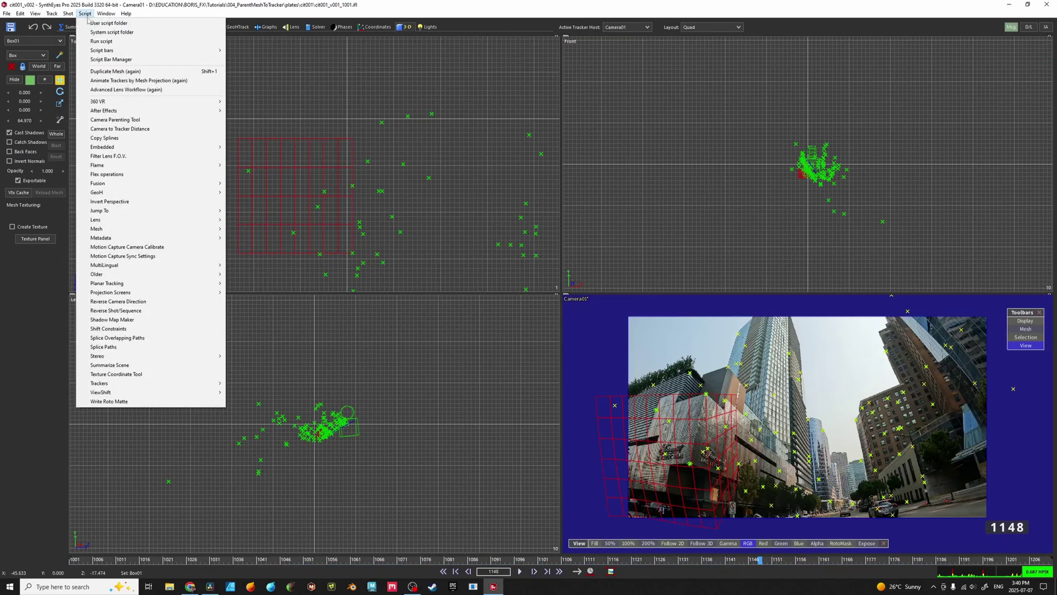
{"action": "left_click", "coordinate": [118, 72]}
{"action": "left_click_drag", "start_coordinate": [175, 24], "coordinate": [332, 75]}
{"action": "left_click", "coordinate": [387, 101]}
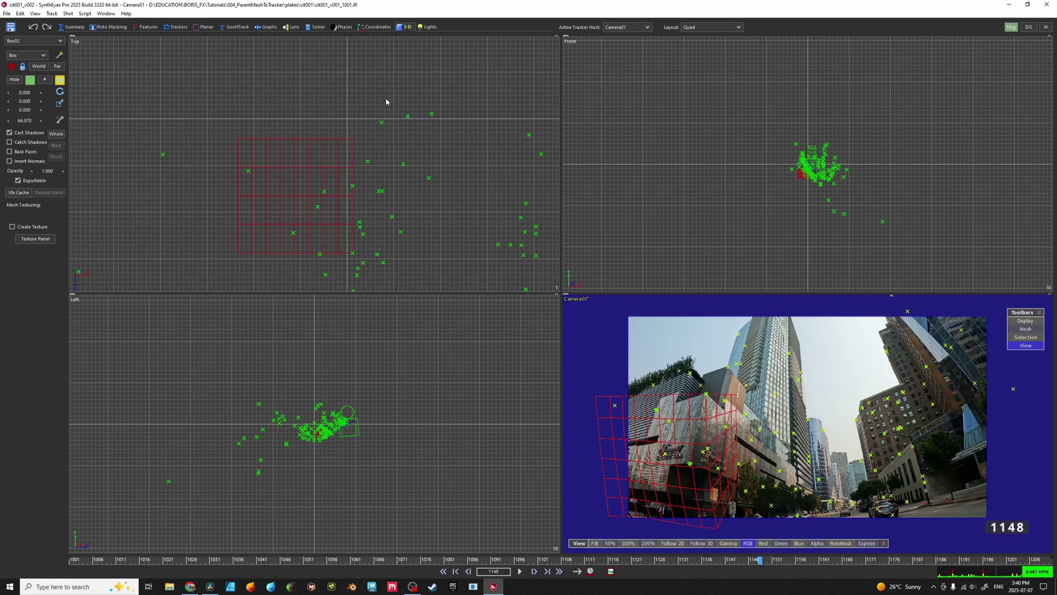
{"action": "left_click_drag", "start_coordinate": [296, 138], "coordinate": [321, 94]}
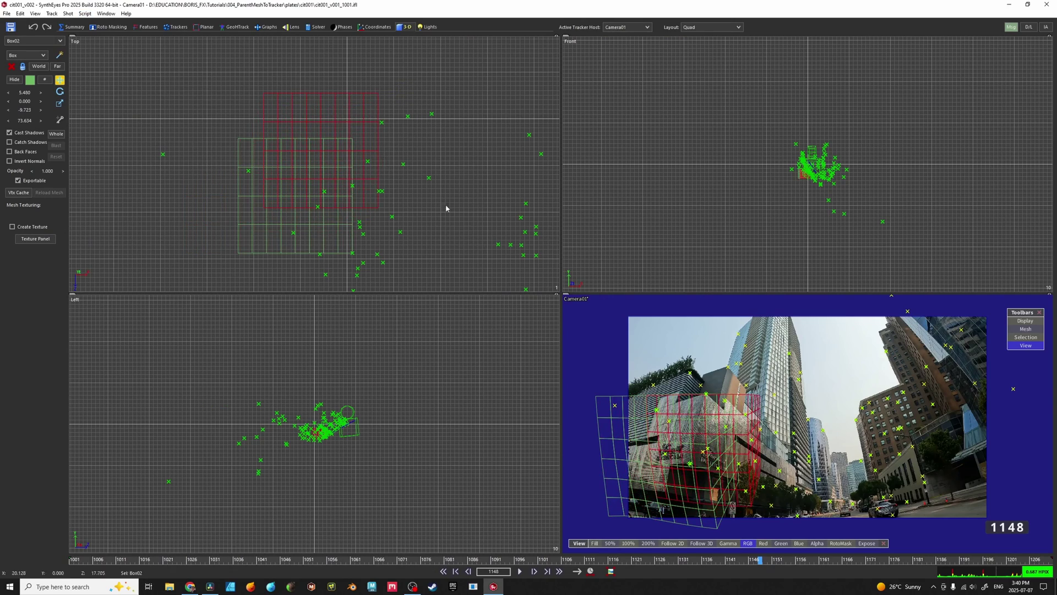
Parent the duplicated box to the tracker on the peak of the dark building so its pivot corner snaps there
{"action": "key", "text": "p"}
{"action": "left_click", "coordinate": [487, 142]}
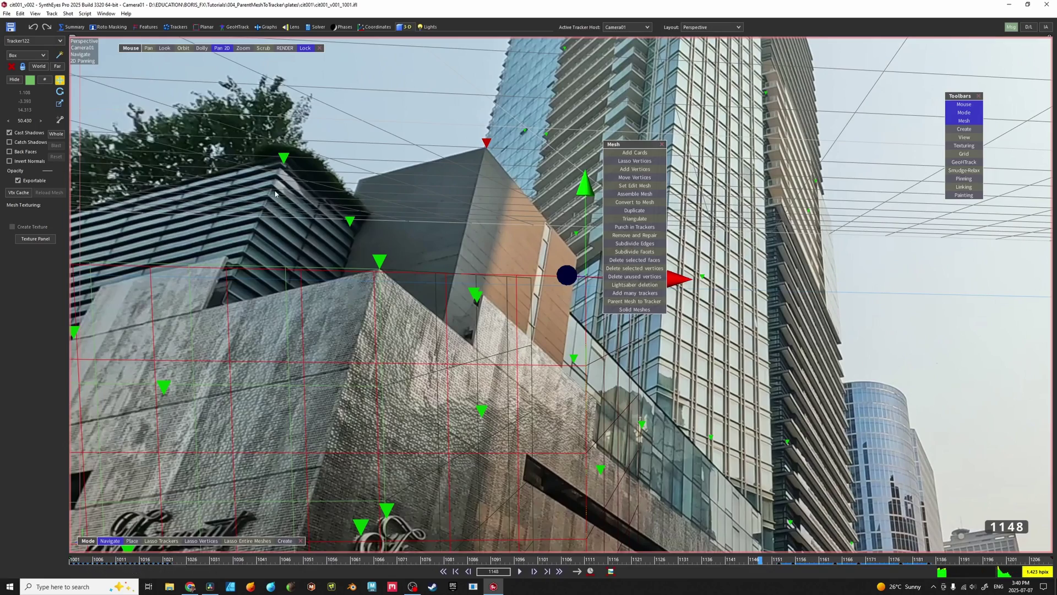
{"action": "left_click", "coordinate": [627, 302]}
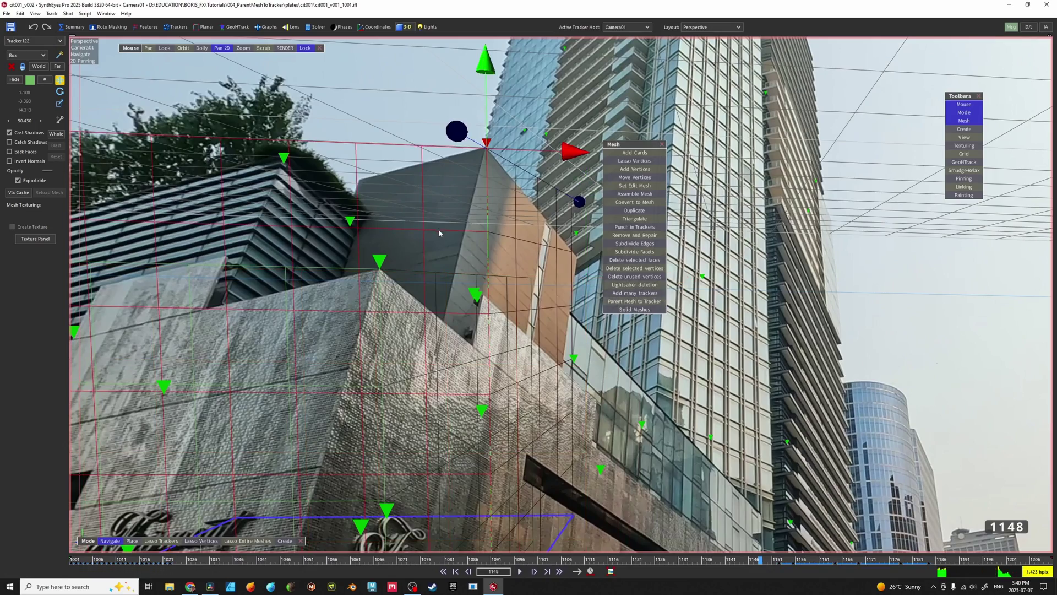
Play and scrub through the shot to examine how both boxes follow their trackers
{"action": "scroll", "coordinate": [439, 232], "scroll_direction": "down", "scroll_amount": 5}
{"action": "scroll", "coordinate": [439, 263], "scroll_direction": "down", "scroll_amount": 5}
{"action": "key", "text": "space"}
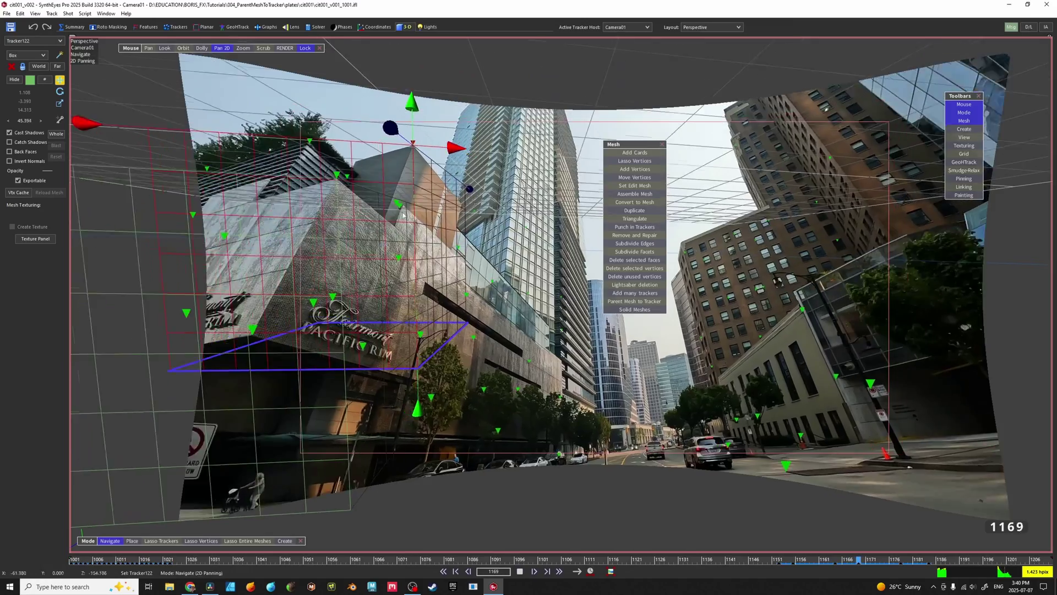
{"action": "key", "text": "space"}
{"action": "left_click_drag", "start_coordinate": [878, 560], "coordinate": [747, 560]}
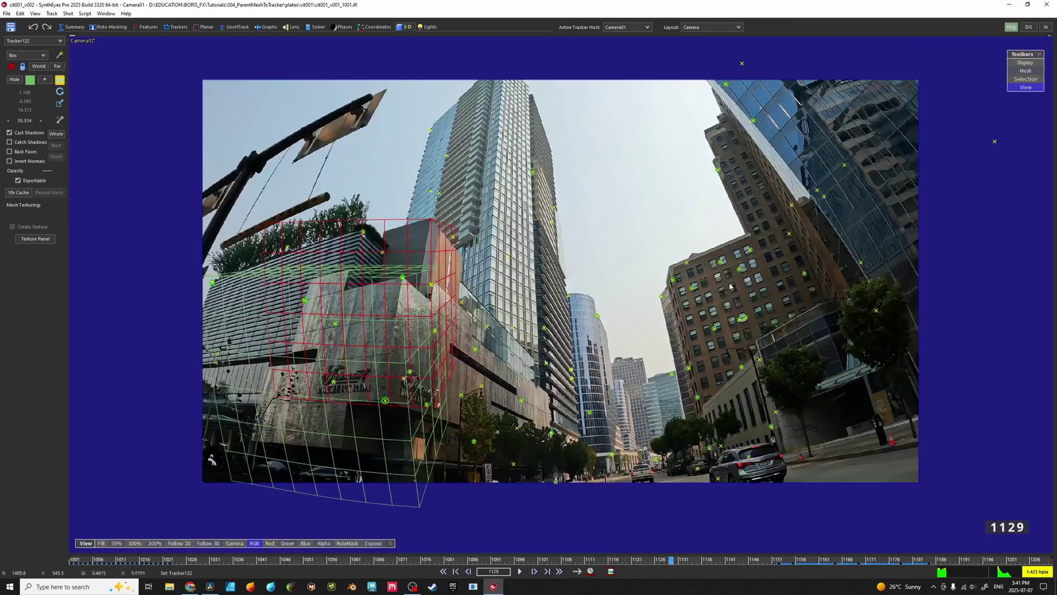
Create a tracker on the upper corner of a top-row window of the brown building and shrink its pattern box
{"action": "scroll", "coordinate": [731, 287], "scroll_direction": "up", "scroll_amount": 5}
{"action": "left_click", "coordinate": [676, 212]}
{"action": "scroll", "coordinate": [676, 212], "scroll_direction": "up", "scroll_amount": 3}
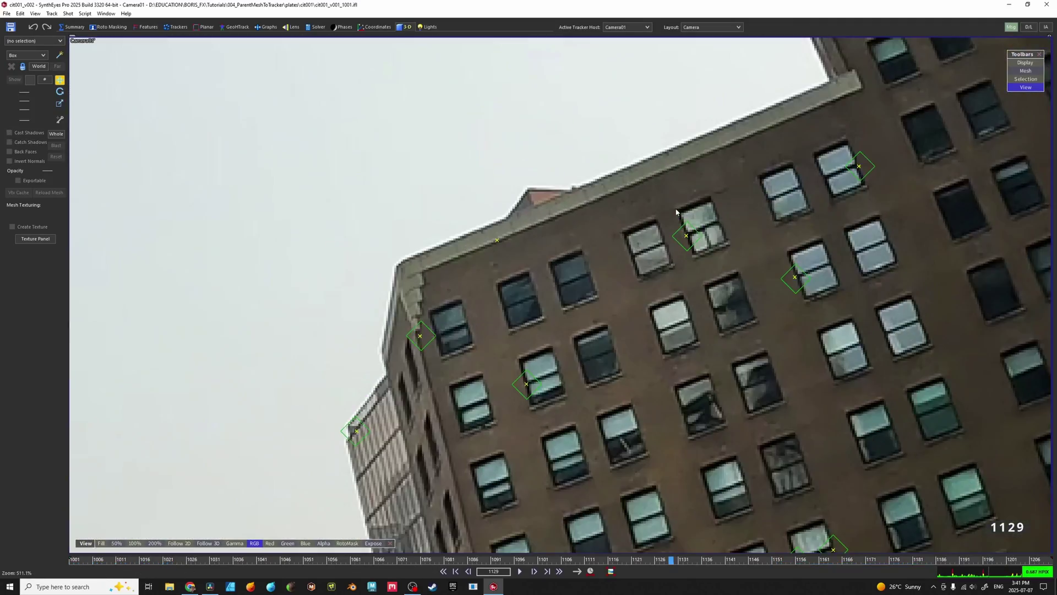
{"action": "key", "text": "c"}
{"action": "left_click", "coordinate": [622, 232]}
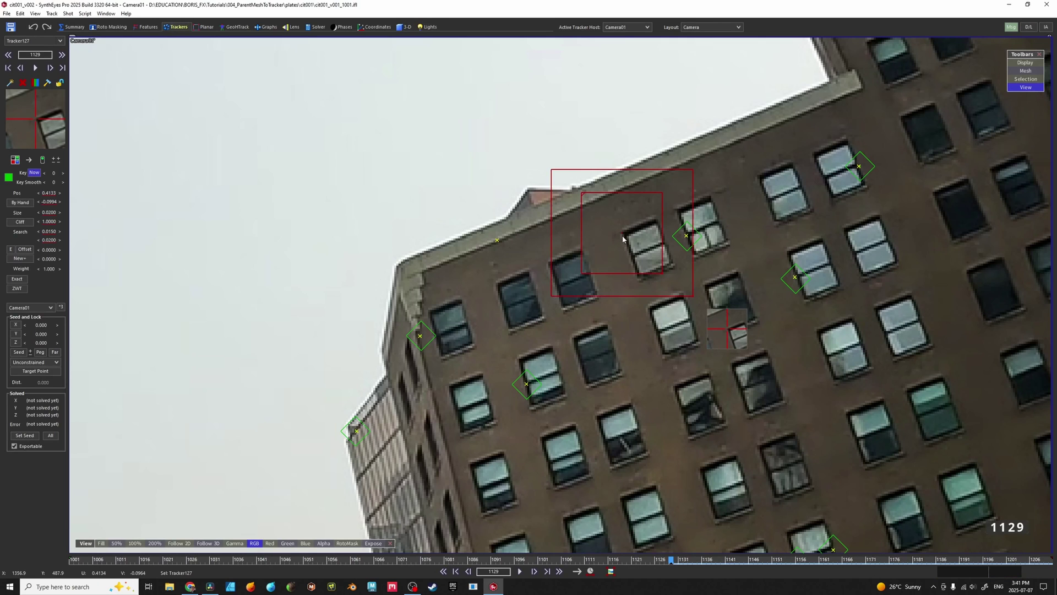
{"action": "left_click_drag", "start_coordinate": [664, 273], "coordinate": [637, 246]}
Track the new window-corner tracker through the shot and solve it
{"action": "key", "text": "5"}
{"action": "scroll", "coordinate": [780, 268], "scroll_direction": "down", "scroll_amount": 2}
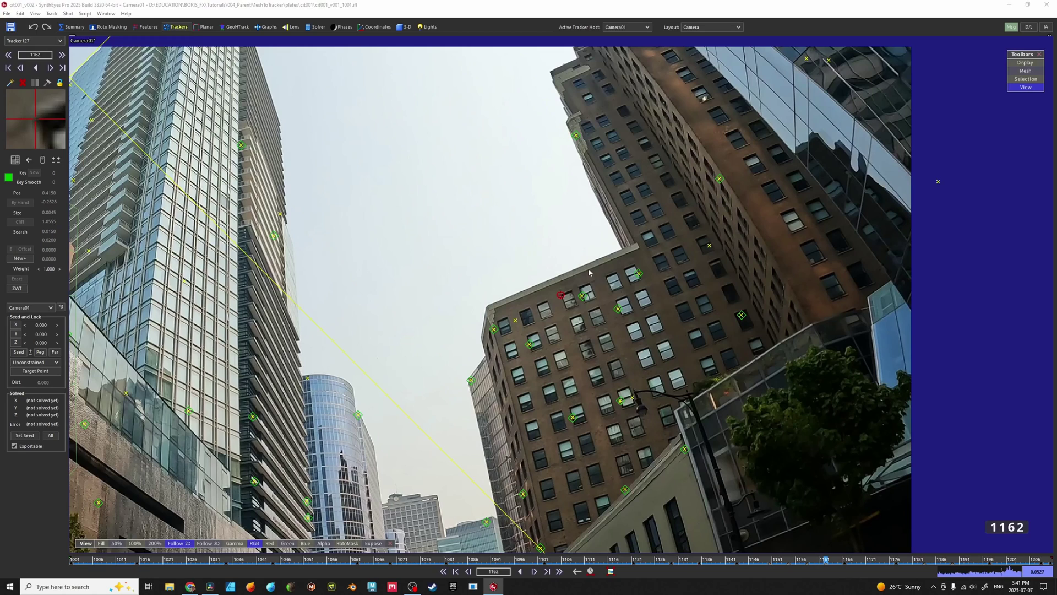
{"action": "left_click", "coordinate": [165, 149]}
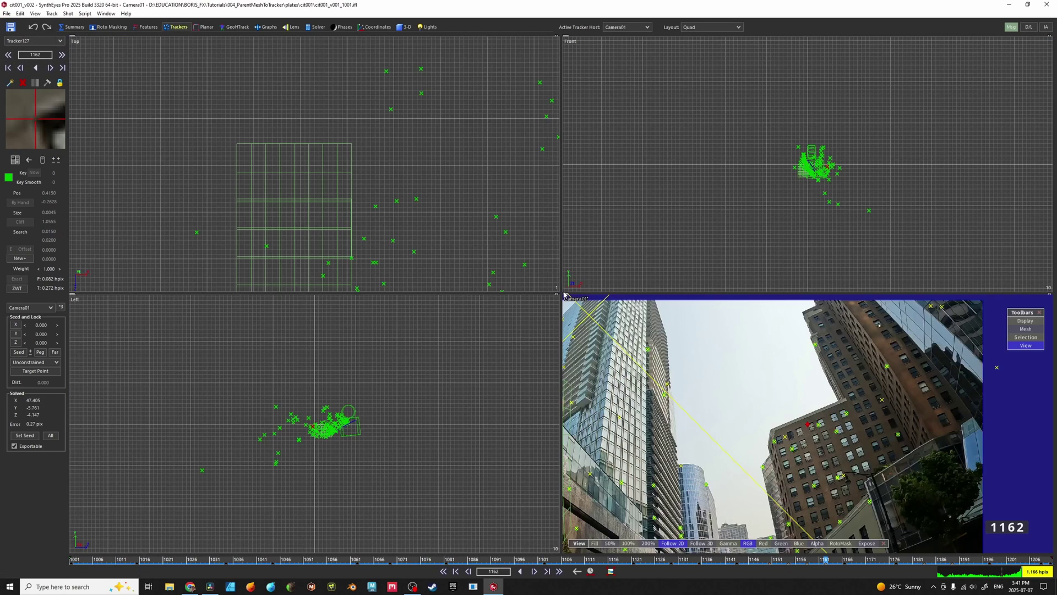
Create a plane mesh in the Front view, upright and facing the camera, near the solved trackers
{"action": "scroll", "coordinate": [461, 191], "scroll_direction": "down", "scroll_amount": 3}
{"action": "middle_click_drag", "start_coordinate": [461, 192], "coordinate": [365, 134]}
{"action": "left_click", "coordinate": [405, 27]}
{"action": "left_click", "coordinate": [28, 55]}
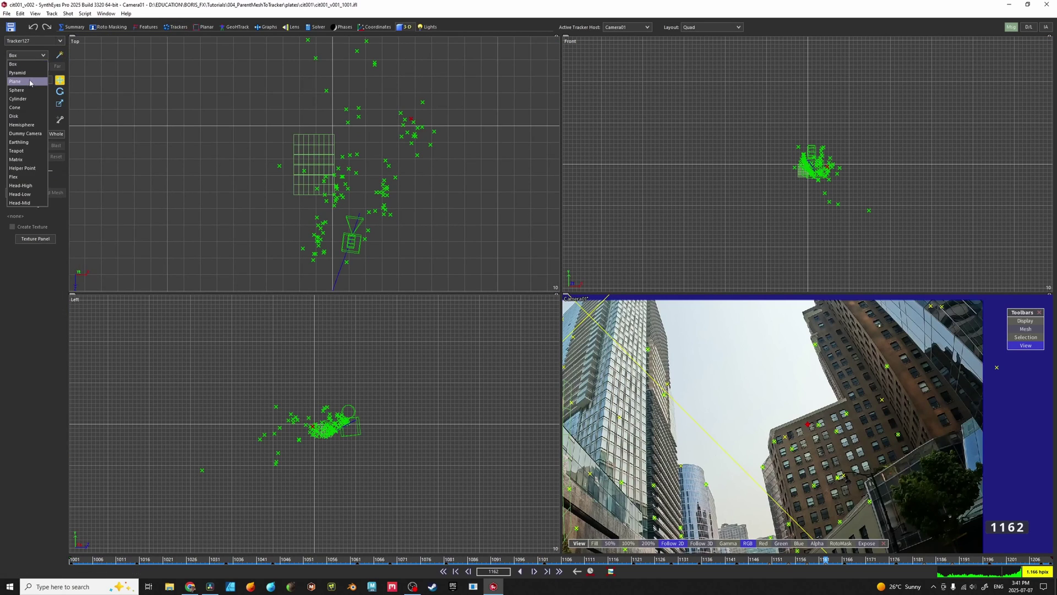
{"action": "left_click", "coordinate": [28, 82]}
{"action": "left_click", "coordinate": [59, 55]}
{"action": "scroll", "coordinate": [815, 163], "scroll_direction": "up", "scroll_amount": 6}
{"action": "middle_click_drag", "start_coordinate": [815, 162], "coordinate": [731, 98]}
{"action": "left_click_drag", "start_coordinate": [747, 85], "coordinate": [814, 156]}
{"action": "left_click_drag", "start_coordinate": [814, 156], "coordinate": [817, 158]}
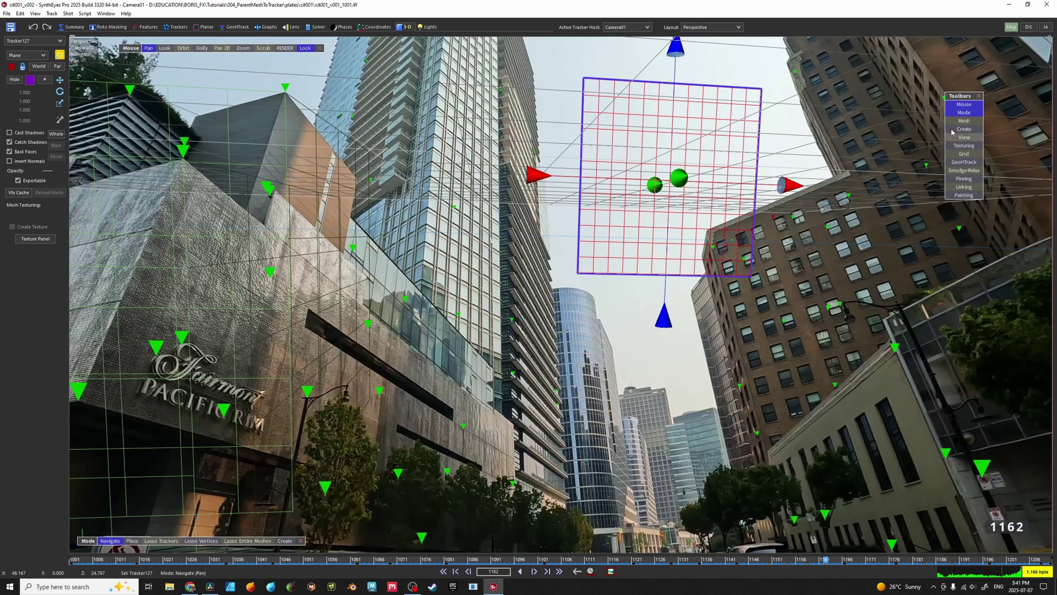
Parent the plane to the window-corner tracker on the brown building and close the mesh tools
{"action": "left_click", "coordinate": [961, 122]}
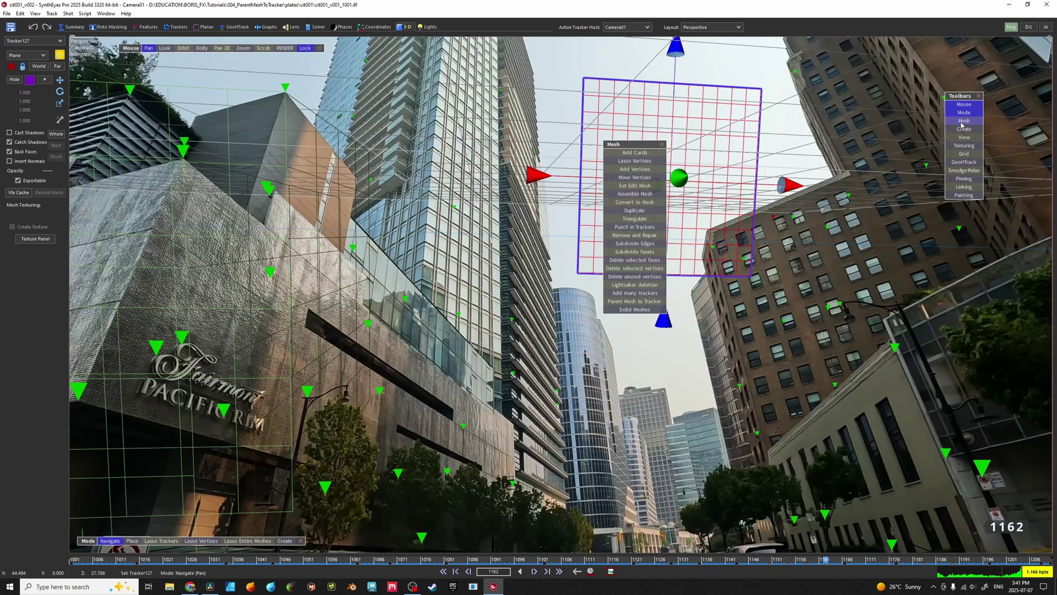
{"action": "left_click", "coordinate": [631, 300]}
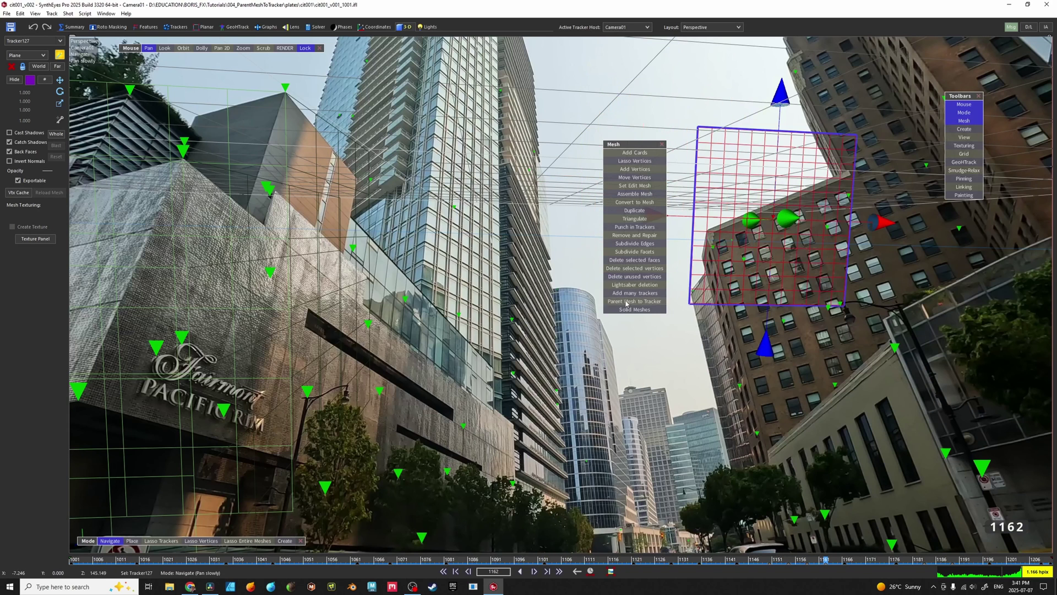
{"action": "left_click", "coordinate": [662, 145]}
Turn off lit wireframes and recolour the meshes, yellow for the plane and the lower box, cyan for the other box
{"action": "scroll", "coordinate": [749, 183], "scroll_direction": "down", "scroll_amount": 4}
{"action": "middle_click_drag", "start_coordinate": [626, 209], "coordinate": [621, 220]}
{"action": "left_click_drag", "start_coordinate": [624, 560], "coordinate": [732, 558]}
{"action": "right_click", "coordinate": [440, 219]}
{"action": "mouse_move", "coordinate": [459, 250]}
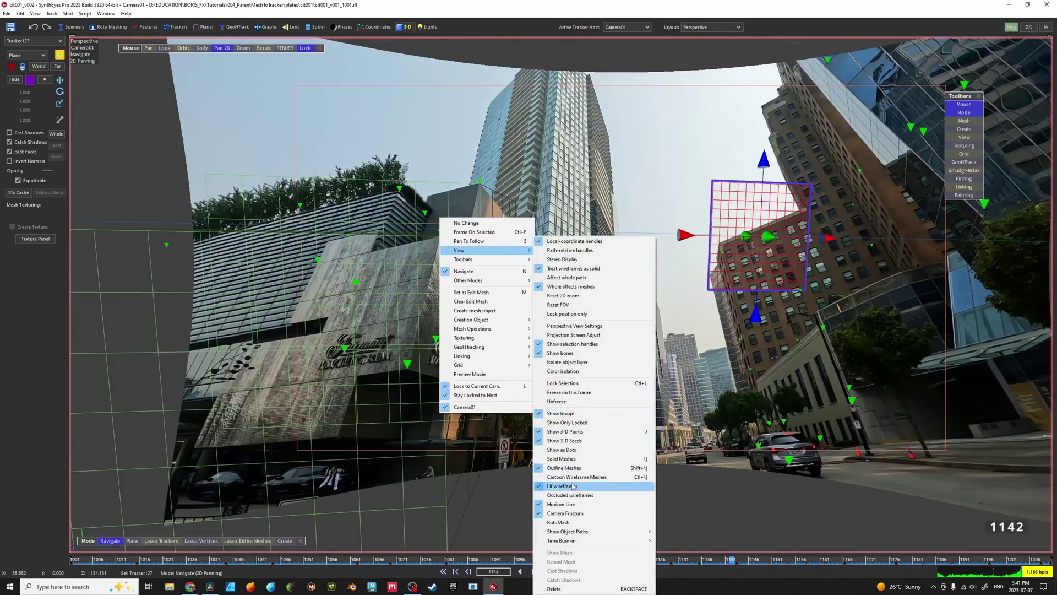
{"action": "left_click", "coordinate": [574, 486]}
{"action": "left_click", "coordinate": [30, 79]}
{"action": "left_click", "coordinate": [23, 53]}
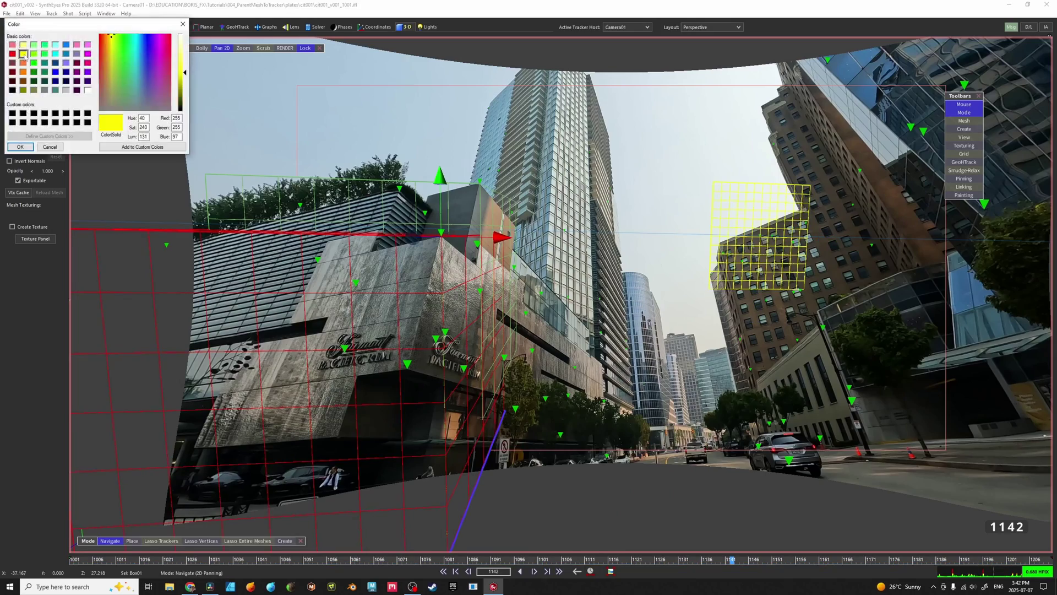
{"action": "left_click", "coordinate": [20, 146]}
Constrain the tracker on the concrete wall's far edge parallel to the X axis, with Tracker123 as its target point
{"action": "left_click_drag", "start_coordinate": [732, 559], "coordinate": [705, 561]}
{"action": "key", "text": "4"}
{"action": "scroll", "coordinate": [352, 259], "scroll_direction": "up", "scroll_amount": 5}
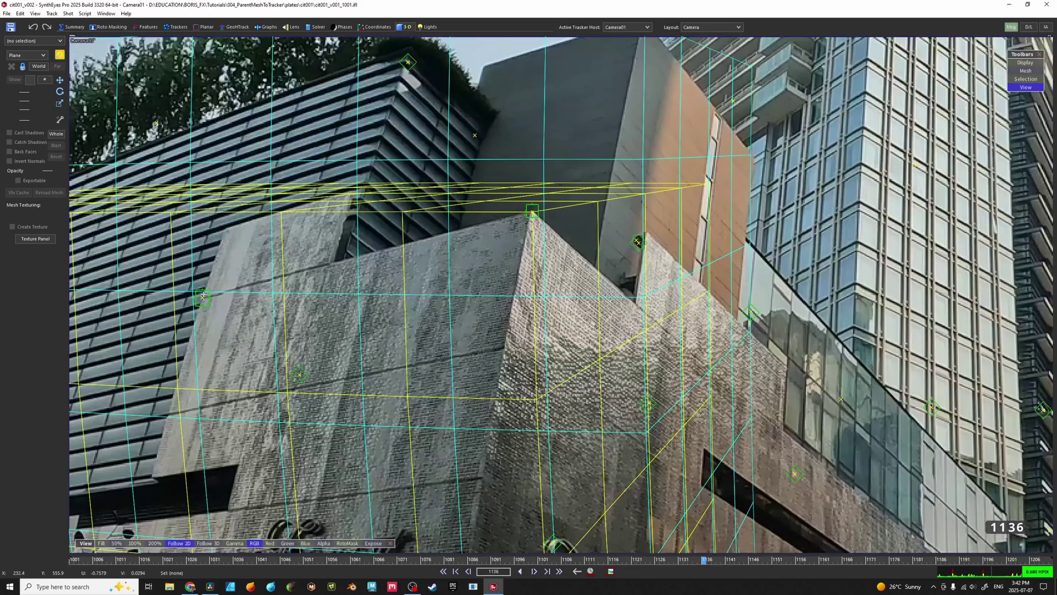
{"action": "left_click", "coordinate": [202, 297]}
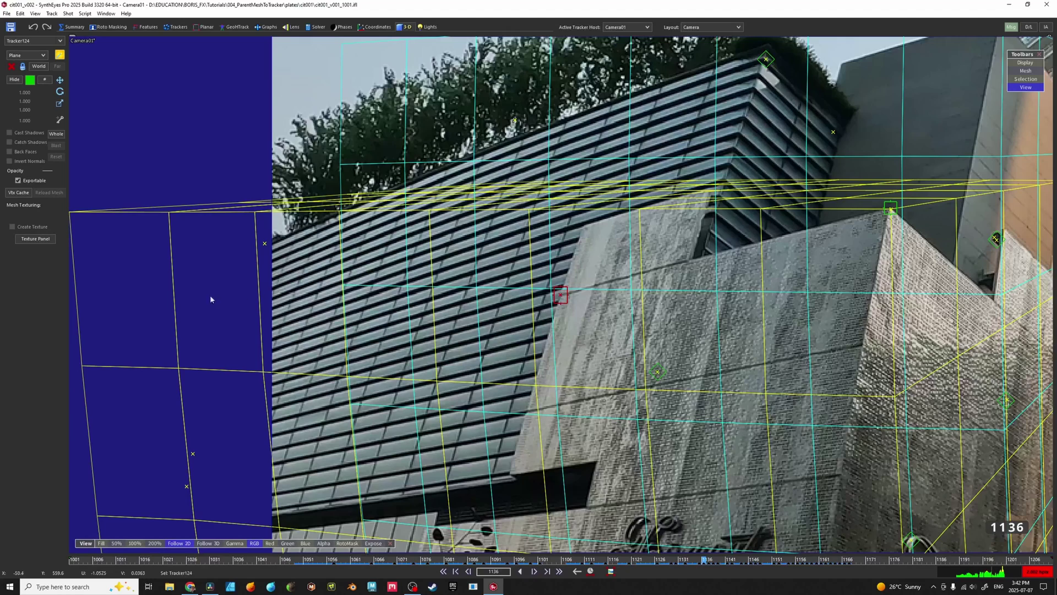
{"action": "middle_click_drag", "start_coordinate": [677, 303], "coordinate": [505, 286]}
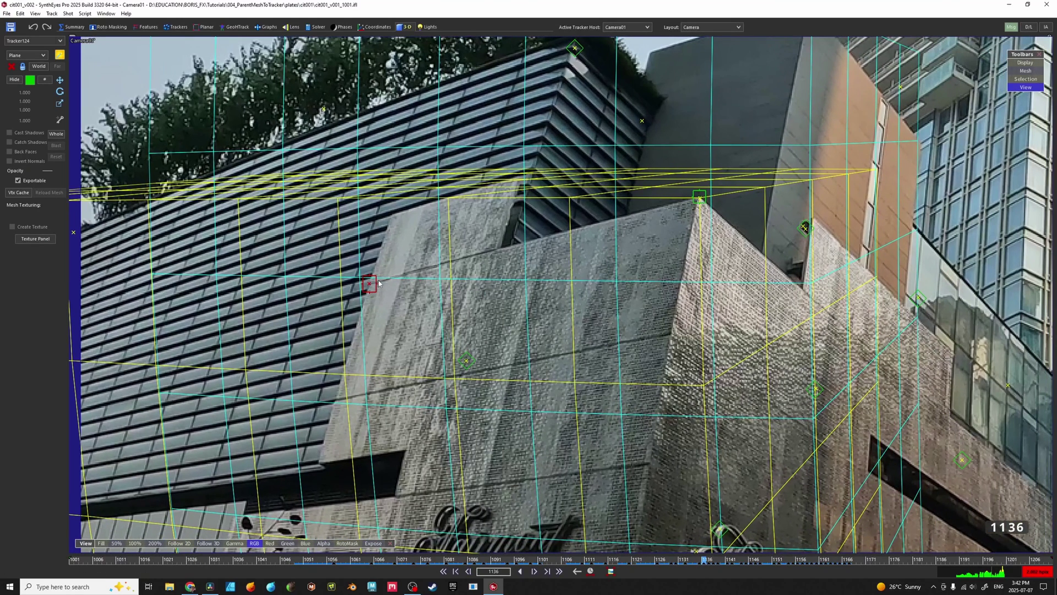
{"action": "left_click", "coordinate": [166, 27]}
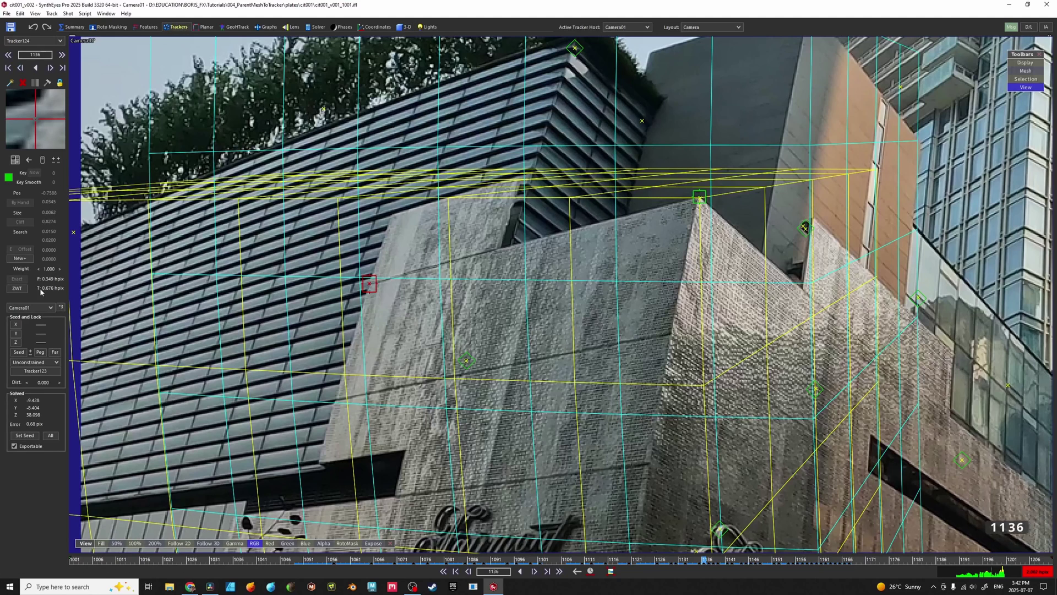
{"action": "left_click", "coordinate": [31, 361]}
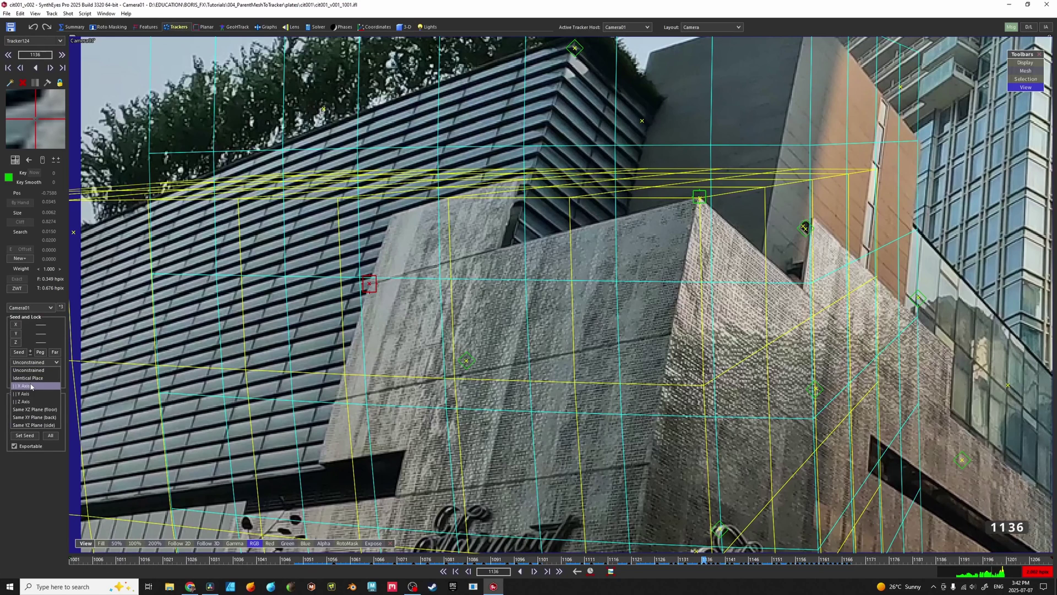
{"action": "left_click", "coordinate": [31, 386]}
Set Tracker123 on the concrete wall's top corner to Lock Point at 0, 0, 0
{"action": "scroll", "coordinate": [226, 123], "scroll_direction": "down", "scroll_amount": 4}
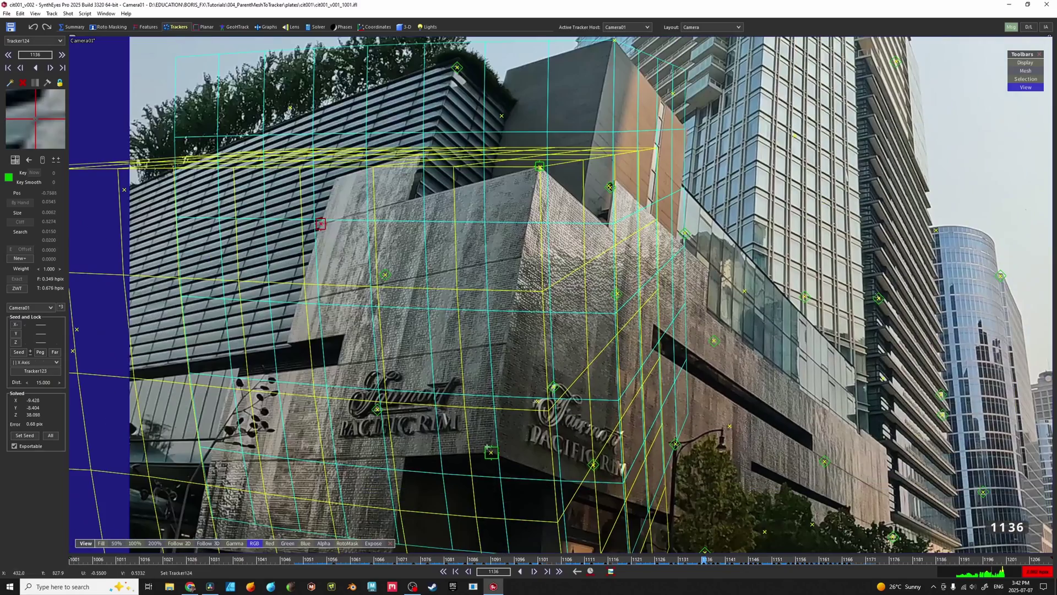
{"action": "left_click", "coordinate": [489, 449]}
{"action": "scroll", "coordinate": [493, 441], "scroll_direction": "down", "scroll_amount": 1}
{"action": "left_click", "coordinate": [543, 201]}
{"action": "scroll", "coordinate": [553, 203], "scroll_direction": "up", "scroll_amount": 1}
{"action": "left_click", "coordinate": [34, 362]}
{"action": "left_click", "coordinate": [31, 378]}
Re-solve the scene with the coordinate constraints and scrub through the shot in the Perspective view
{"action": "key", "text": "5"}
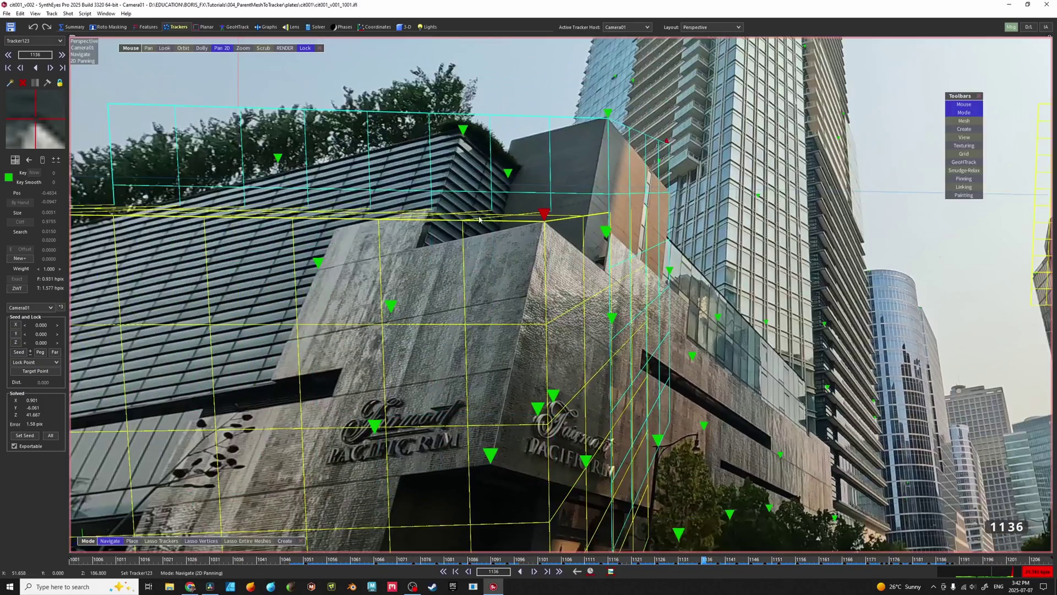
{"action": "scroll", "coordinate": [479, 219], "scroll_direction": "down", "scroll_amount": 6}
{"action": "middle_click_drag", "start_coordinate": [625, 213], "coordinate": [513, 259]}
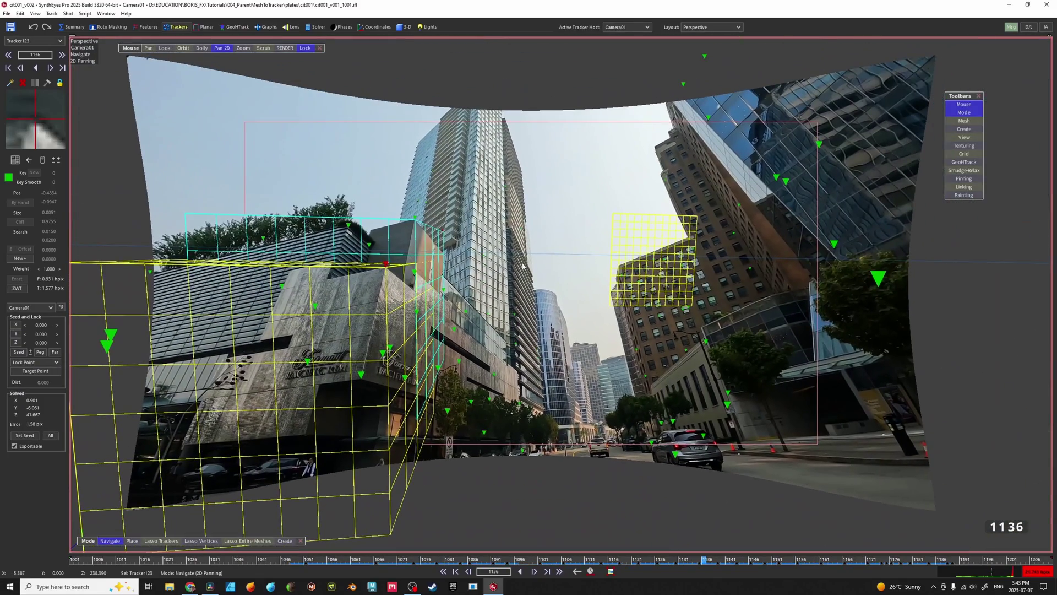
{"action": "key", "text": "F9"}
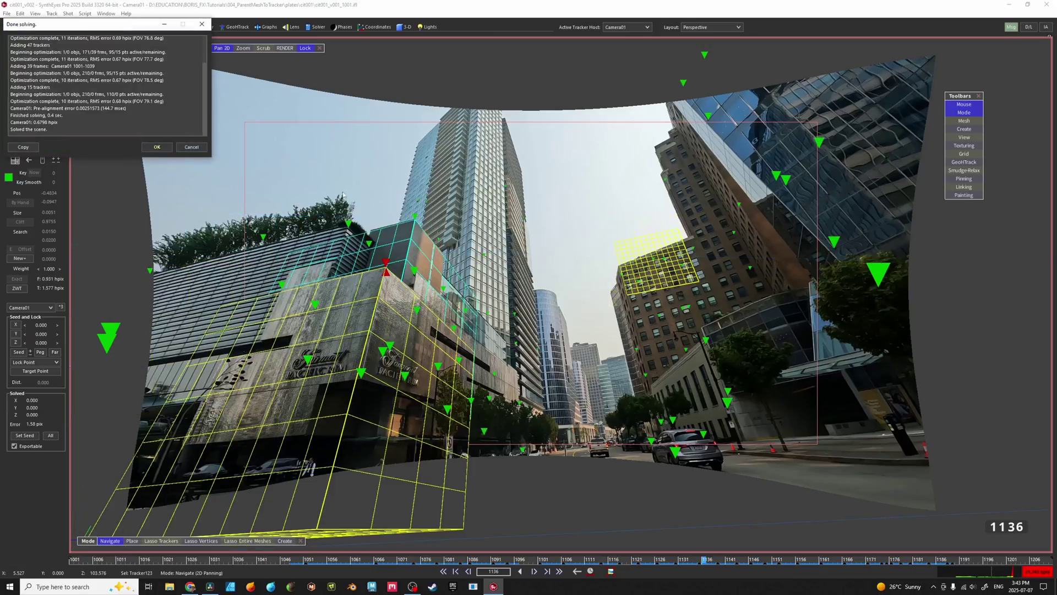
{"action": "left_click", "coordinate": [159, 146]}
{"action": "left_click_drag", "start_coordinate": [352, 560], "coordinate": [798, 548]}
Compare the scene before and after the constrained solve, and examine how the boxes line up with the hotel's edges
{"action": "key", "text": "q"}
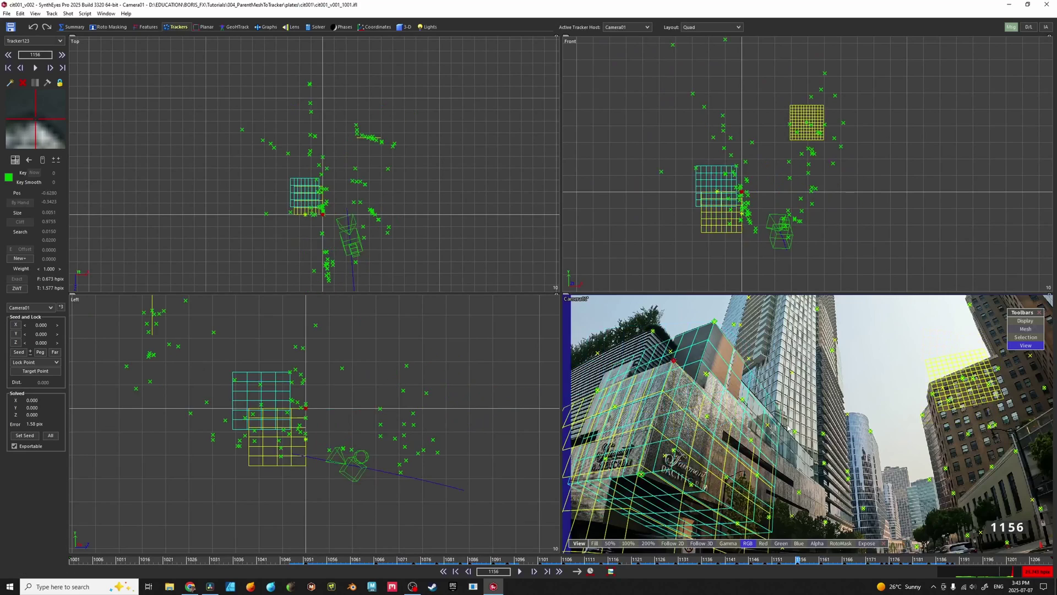
{"action": "key", "text": "ctrl+z"}
{"action": "key", "text": "ctrl+y"}
{"action": "key", "text": "ctrl+z"}
{"action": "key", "text": "ctrl+y"}
{"action": "key", "text": "ctrl+z"}
{"action": "key", "text": "ctrl+y"}
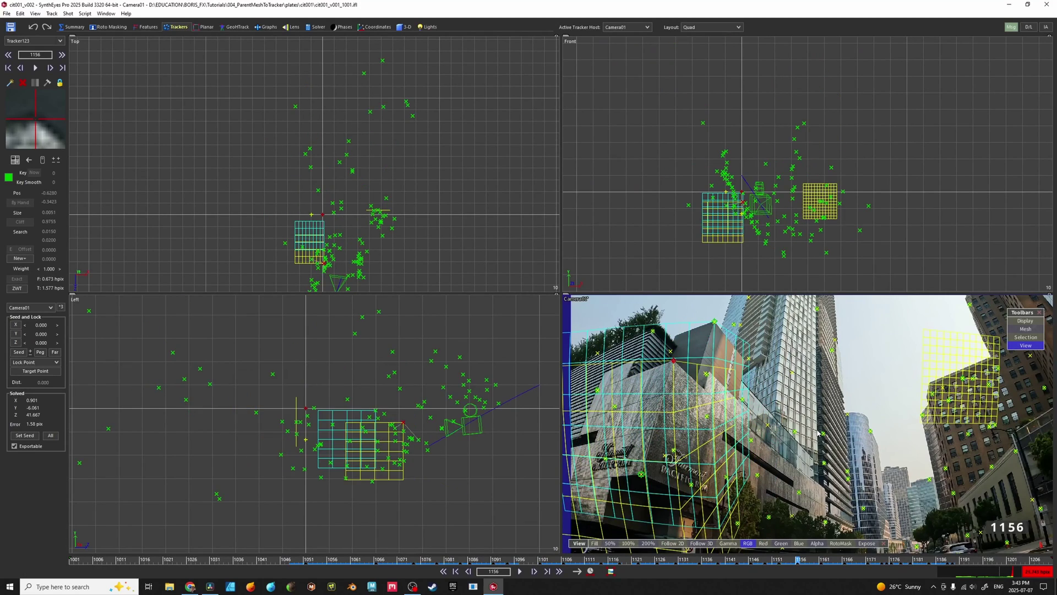
{"action": "key", "text": "ctrl+z"}
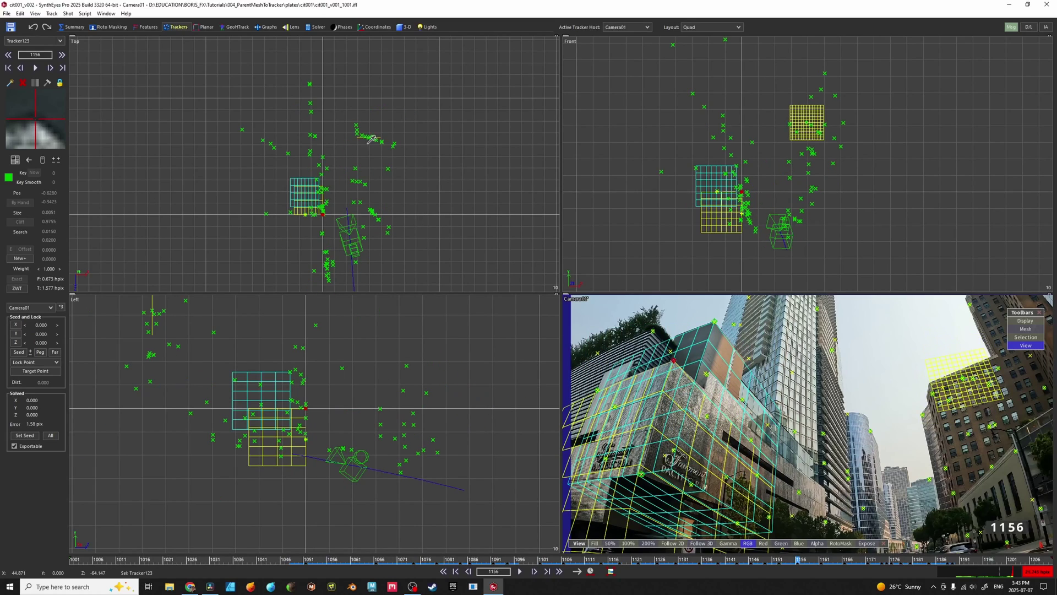
{"action": "scroll", "coordinate": [372, 138], "scroll_direction": "up", "scroll_amount": 3}
{"action": "key", "text": "5"}
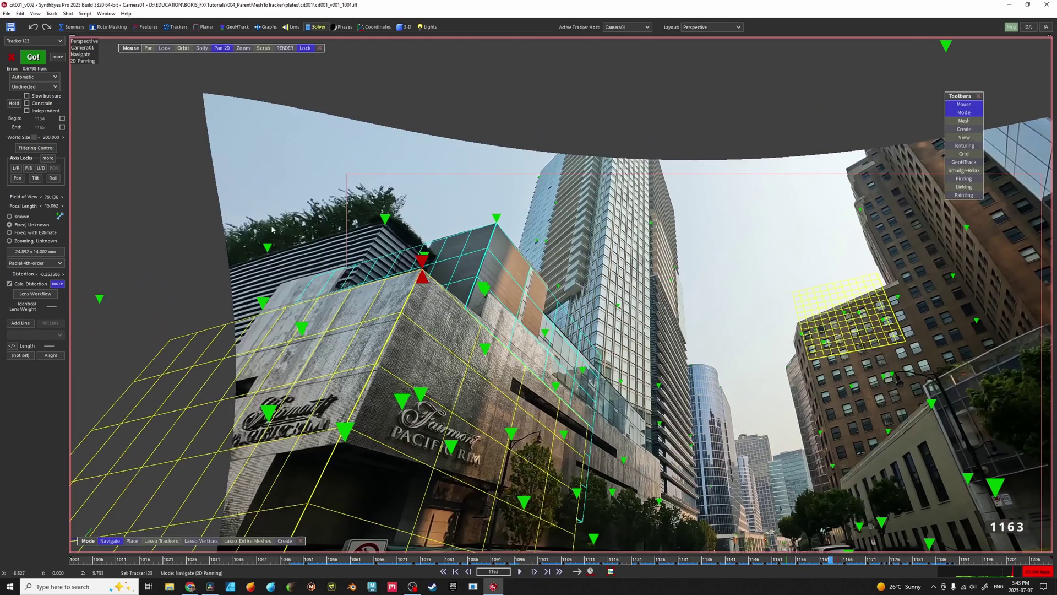
{"action": "middle_click_drag", "start_coordinate": [386, 250], "coordinate": [357, 185]}
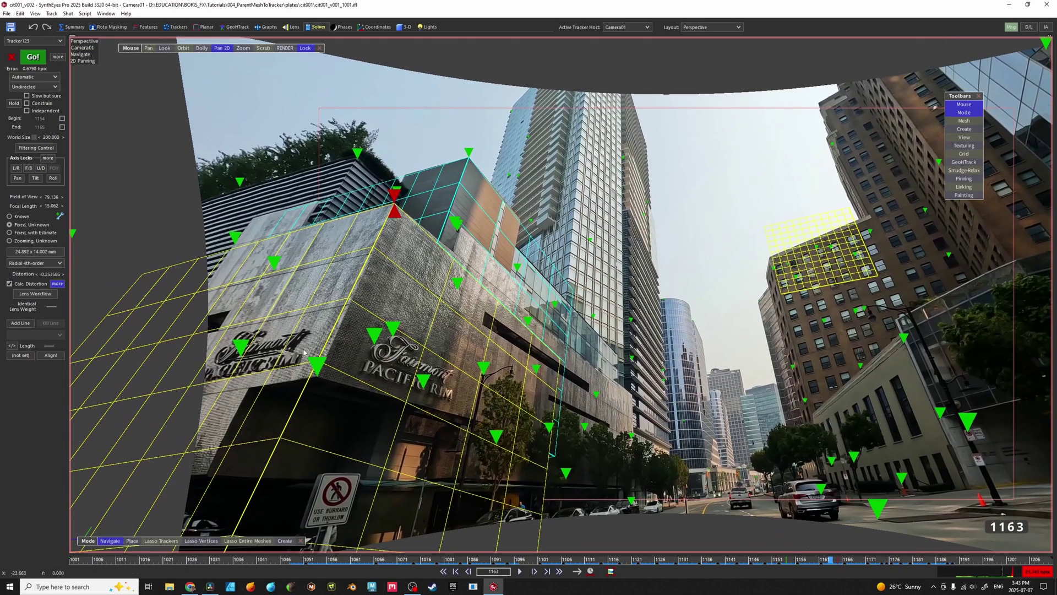
{"action": "scroll", "coordinate": [328, 378], "scroll_direction": "up", "scroll_amount": 5}
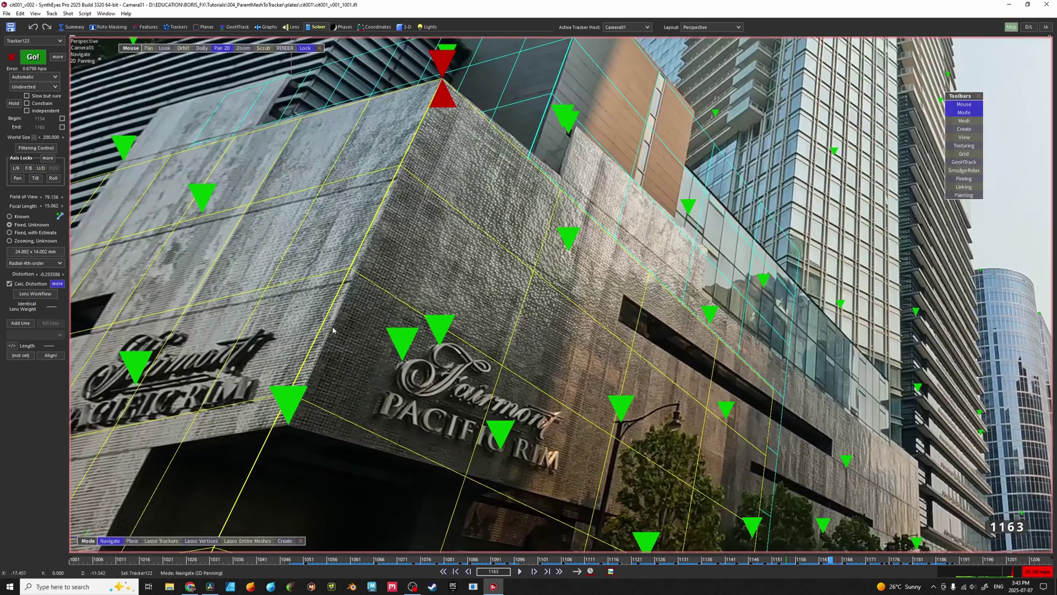
{"action": "scroll", "coordinate": [391, 161], "scroll_direction": "down", "scroll_amount": 6}
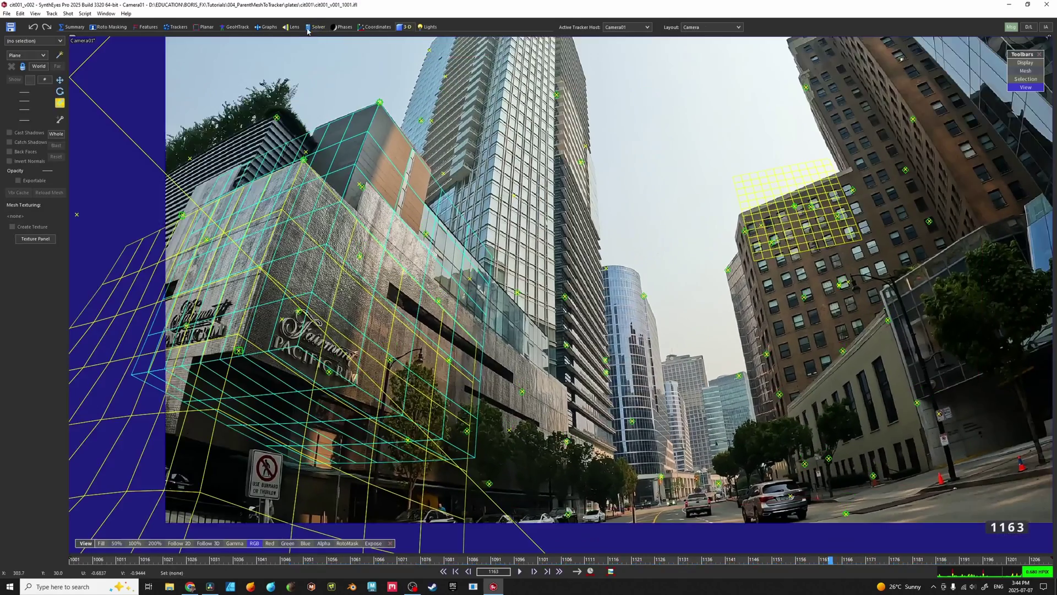
Switch the solver's lens model to Fisheye, Equidistant and make the lens Known, copying the solved FOV history as its seed
{"action": "left_click", "coordinate": [317, 27]}
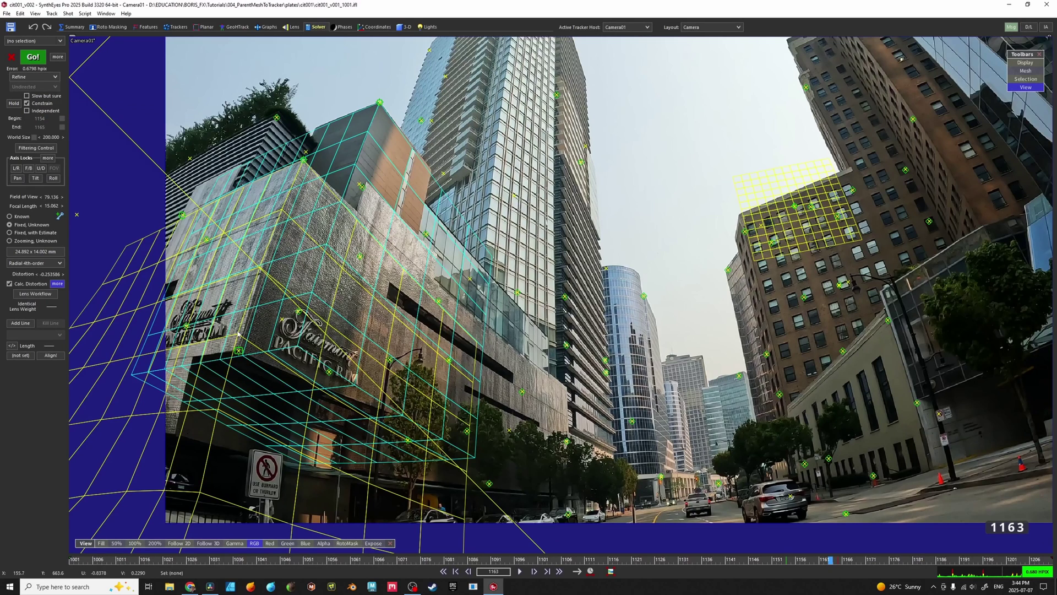
{"action": "left_click", "coordinate": [58, 284]}
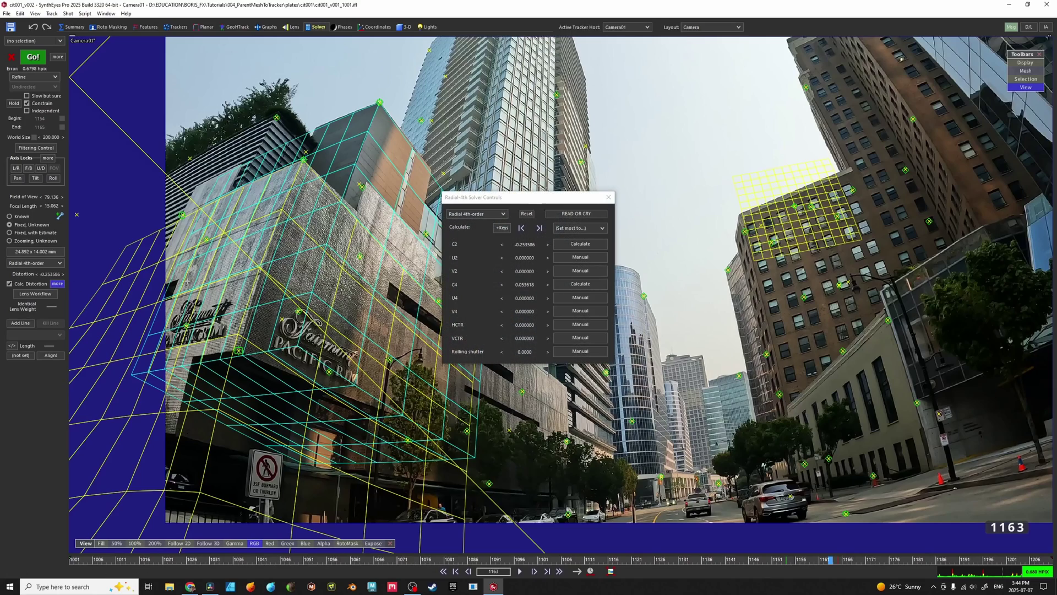
{"action": "key", "text": "p"}
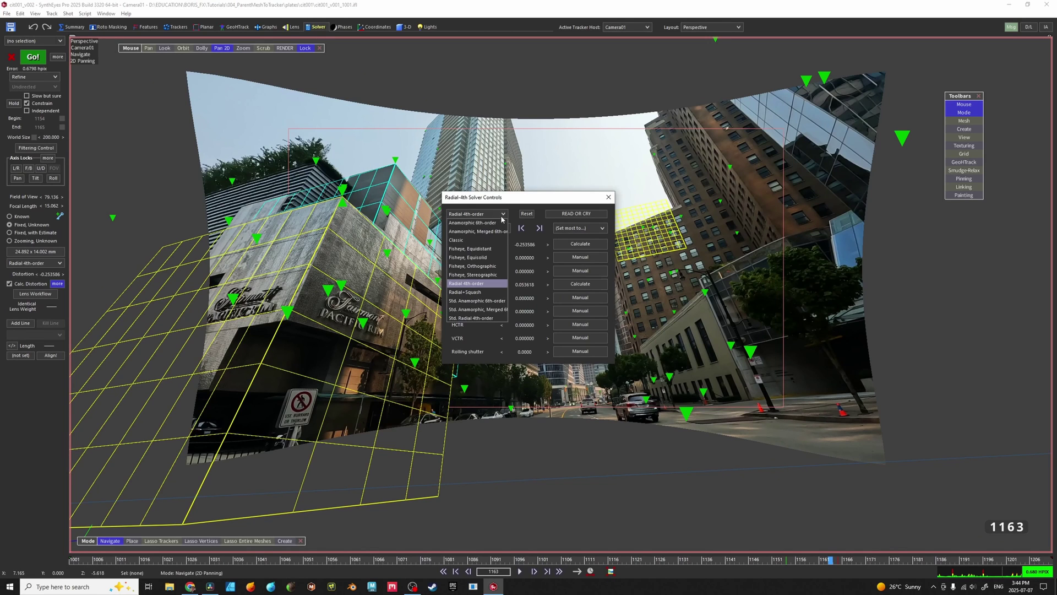
{"action": "left_click", "coordinate": [488, 249]}
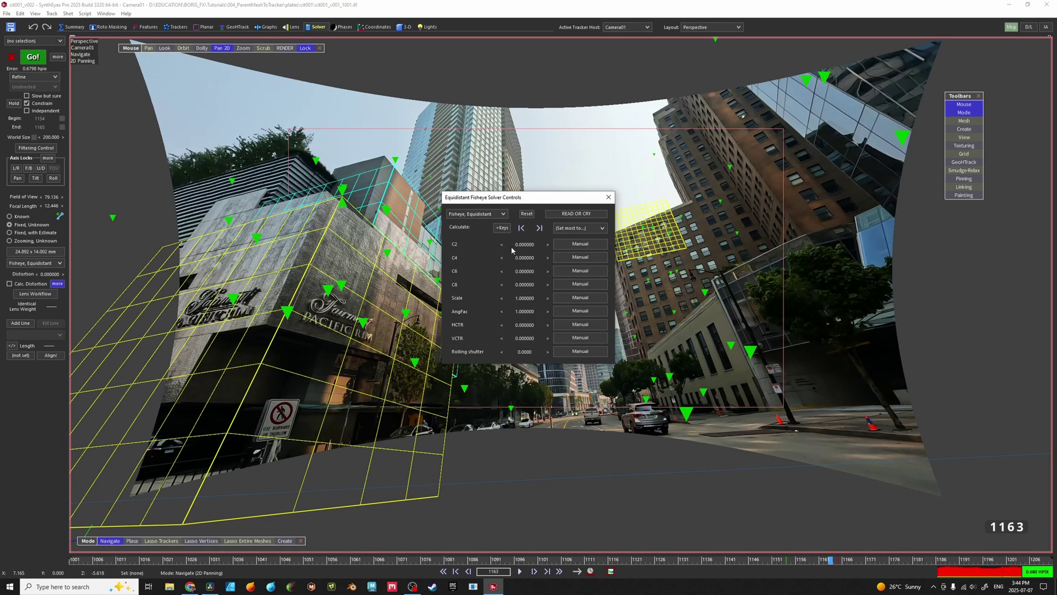
{"action": "left_click", "coordinate": [18, 217]}
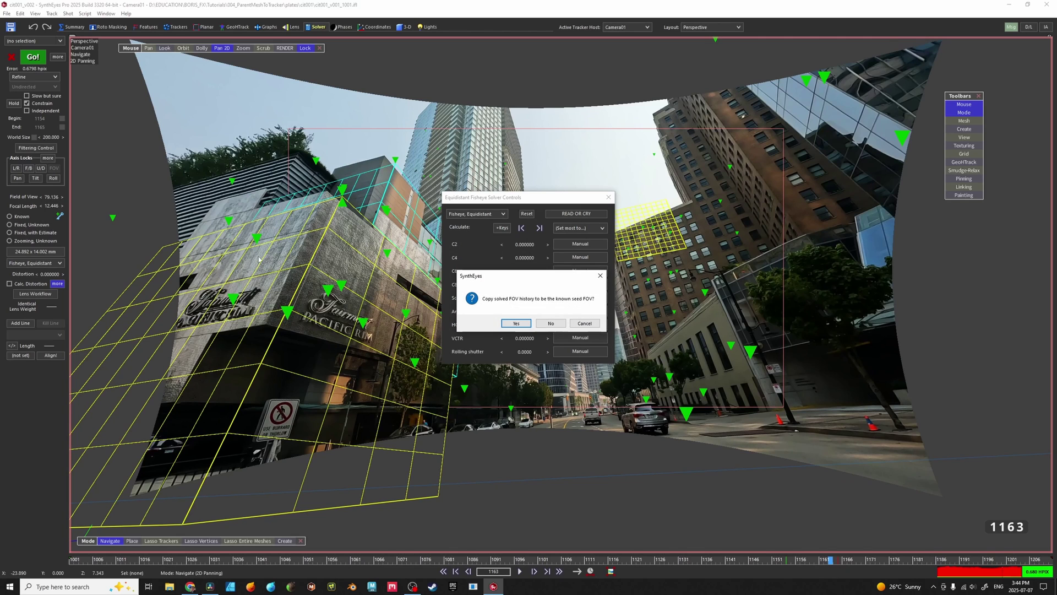
{"action": "left_click", "coordinate": [516, 323]}
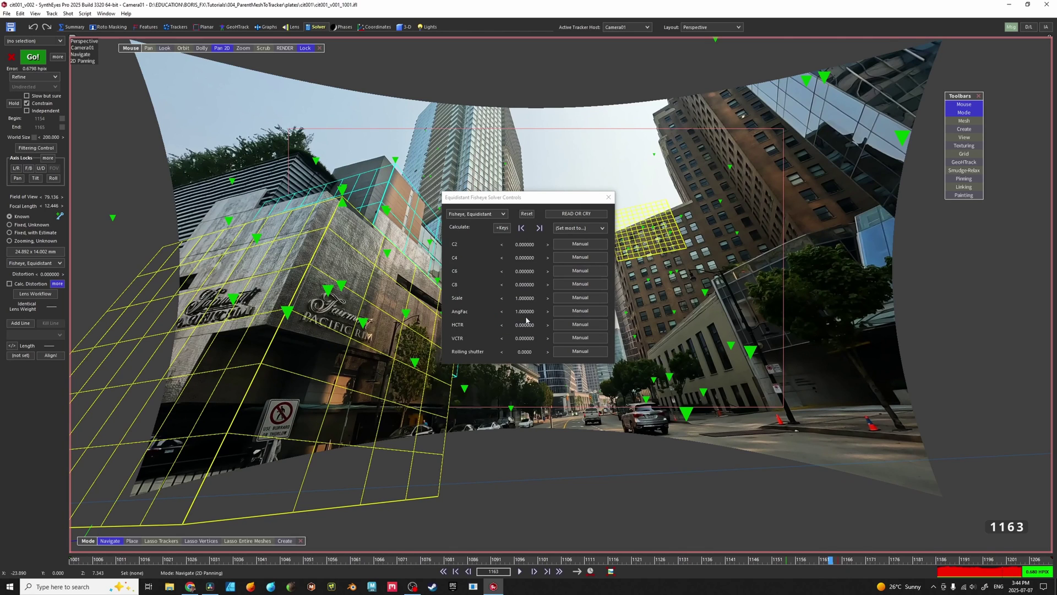
Set the fisheye lens Scale to Calculate, refine the solve and show the result in the quad views
{"action": "left_click", "coordinate": [572, 300]}
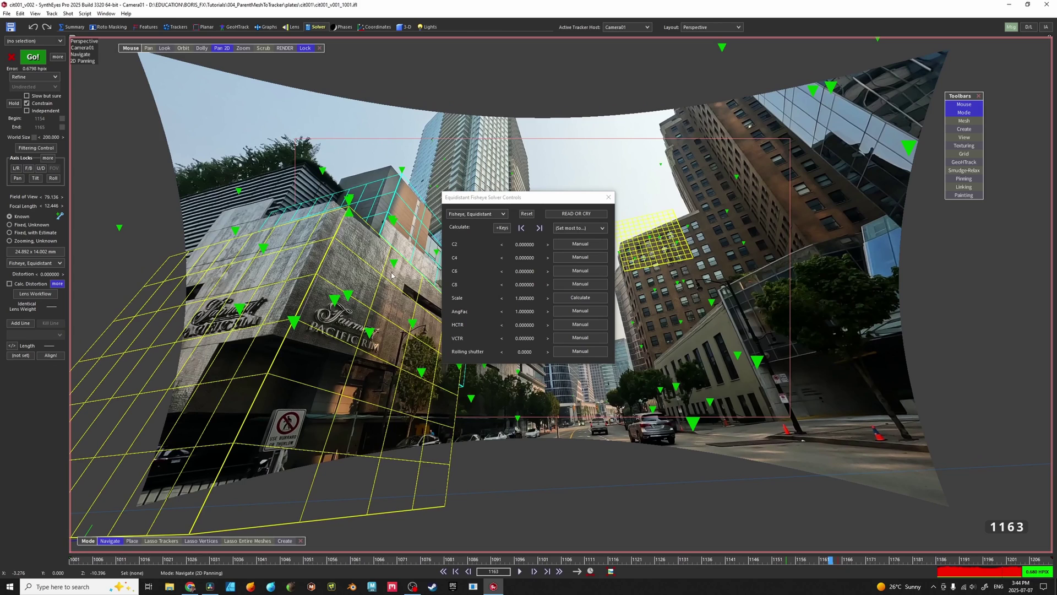
{"action": "left_click", "coordinate": [164, 148]}
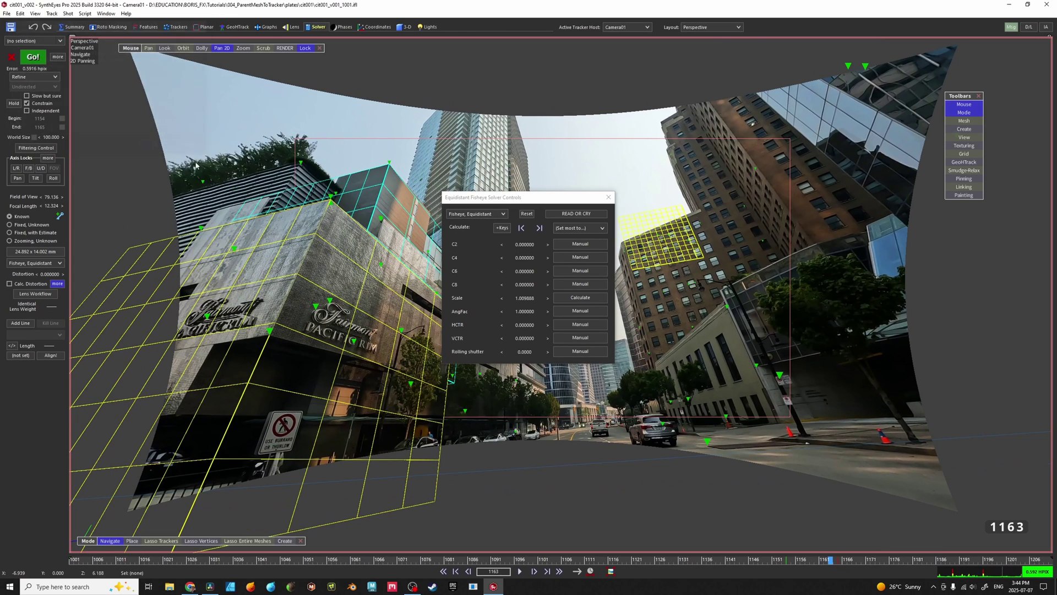
{"action": "left_click", "coordinate": [608, 199]}
{"action": "key", "text": "7"}
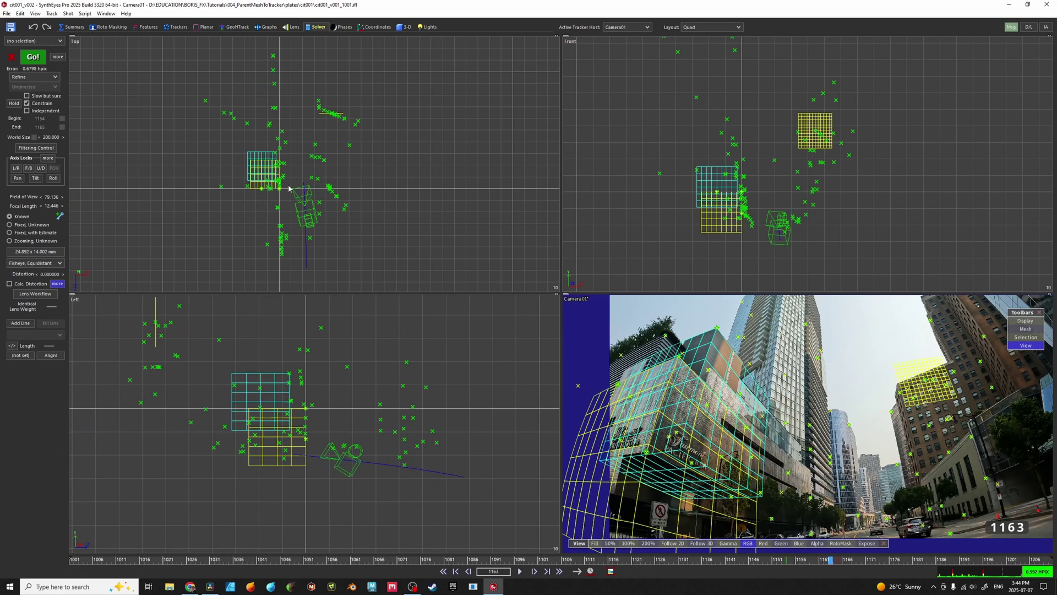
Compare the scene before and after the fisheye refinement, examining how the box meshes shift in the Top view
{"action": "scroll", "coordinate": [291, 182], "scroll_direction": "up", "scroll_amount": 2}
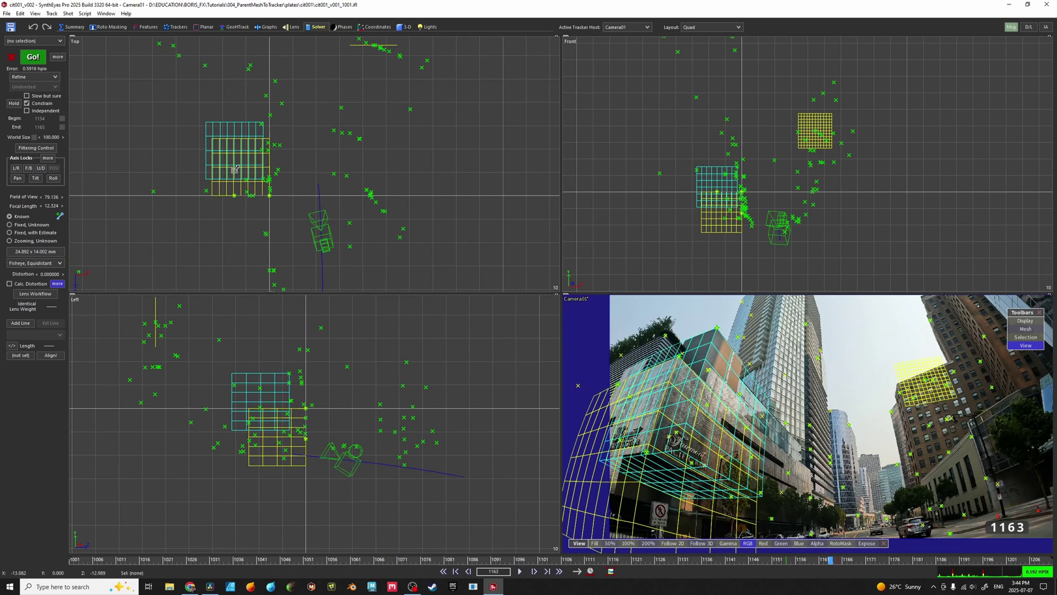
{"action": "scroll", "coordinate": [234, 170], "scroll_direction": "up", "scroll_amount": 3}
{"action": "key", "text": "ctrl+z"}
{"action": "key", "text": "ctrl+y"}
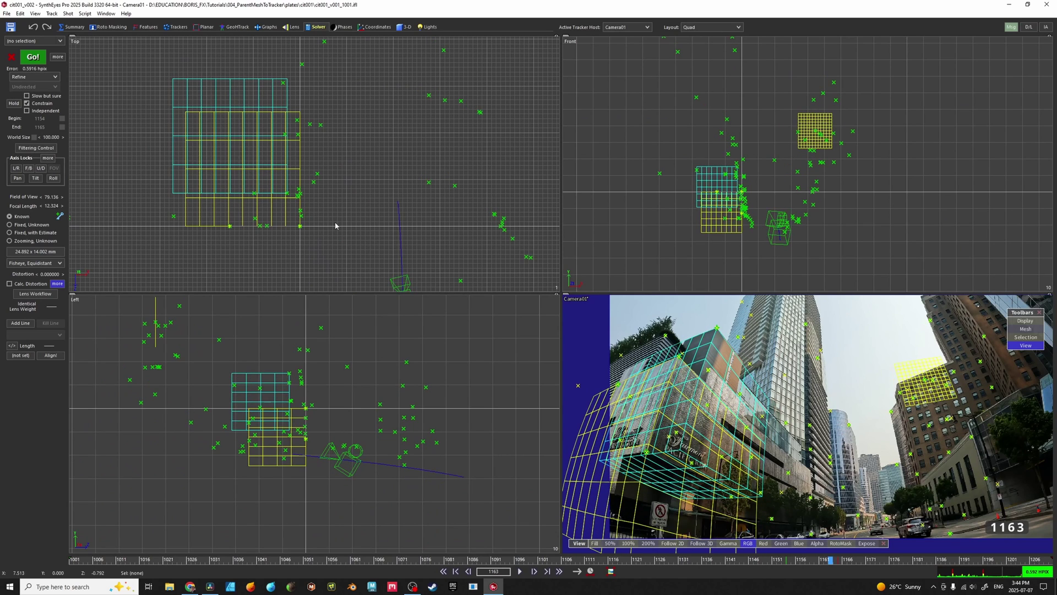
{"action": "key", "text": "ctrl+z"}
{"action": "scroll", "coordinate": [322, 219], "scroll_direction": "up", "scroll_amount": 2}
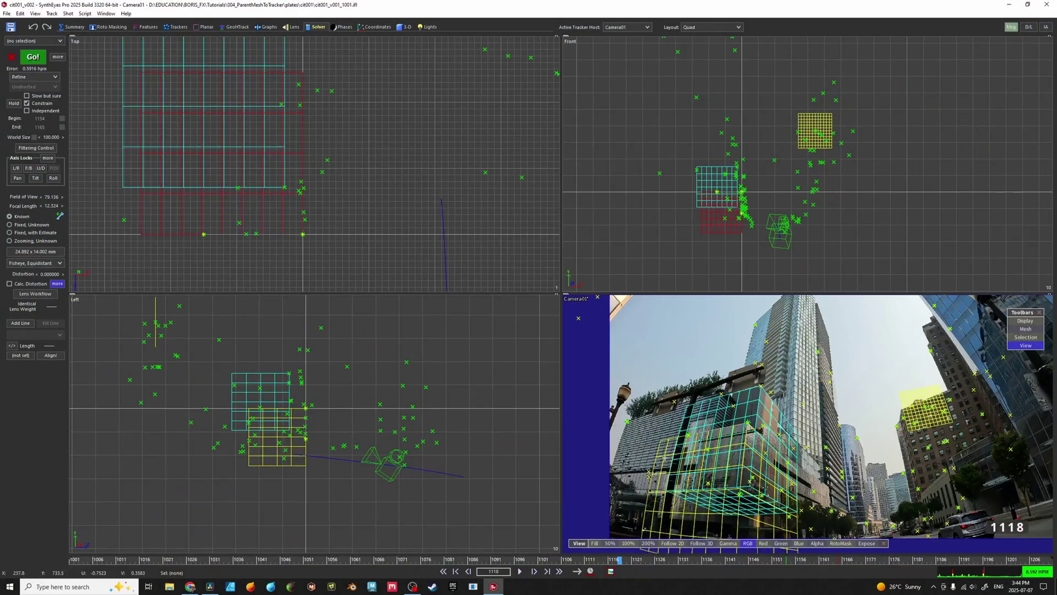
Duplicate the lower hotel box mesh and place the copy alongside its outer side in the Perspective view
{"action": "left_click", "coordinate": [85, 13]}
{"action": "left_click", "coordinate": [146, 72]}
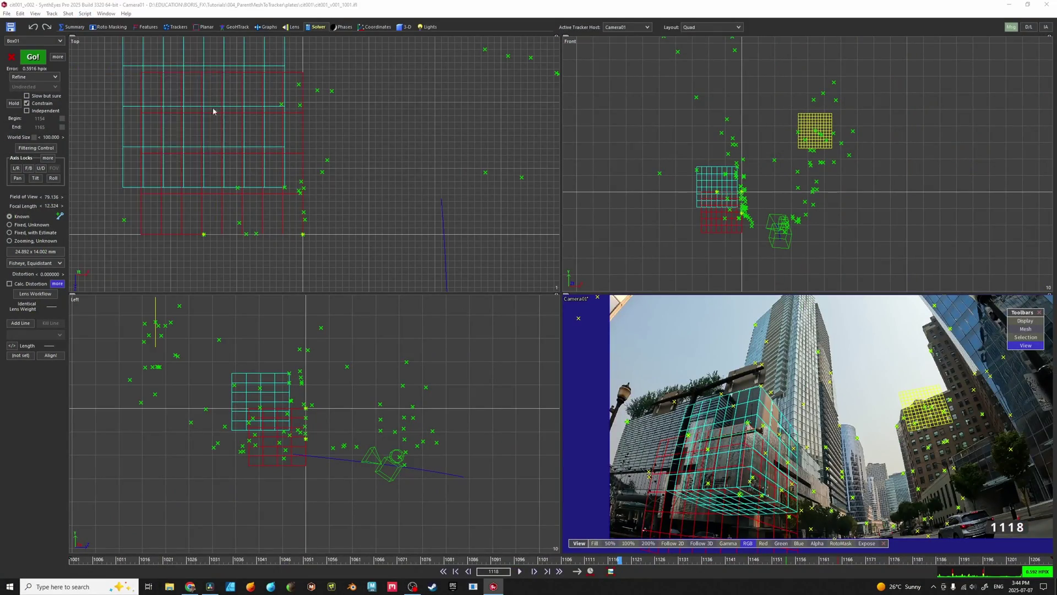
{"action": "left_click", "coordinate": [399, 98]}
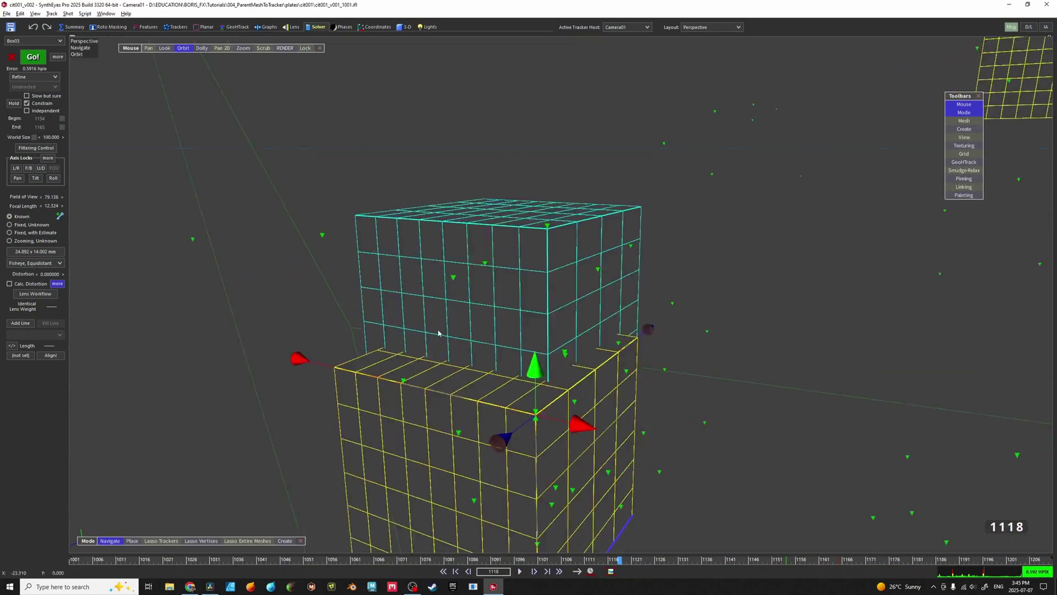
{"action": "middle_click_drag", "start_coordinate": [438, 333], "coordinate": [514, 288]}
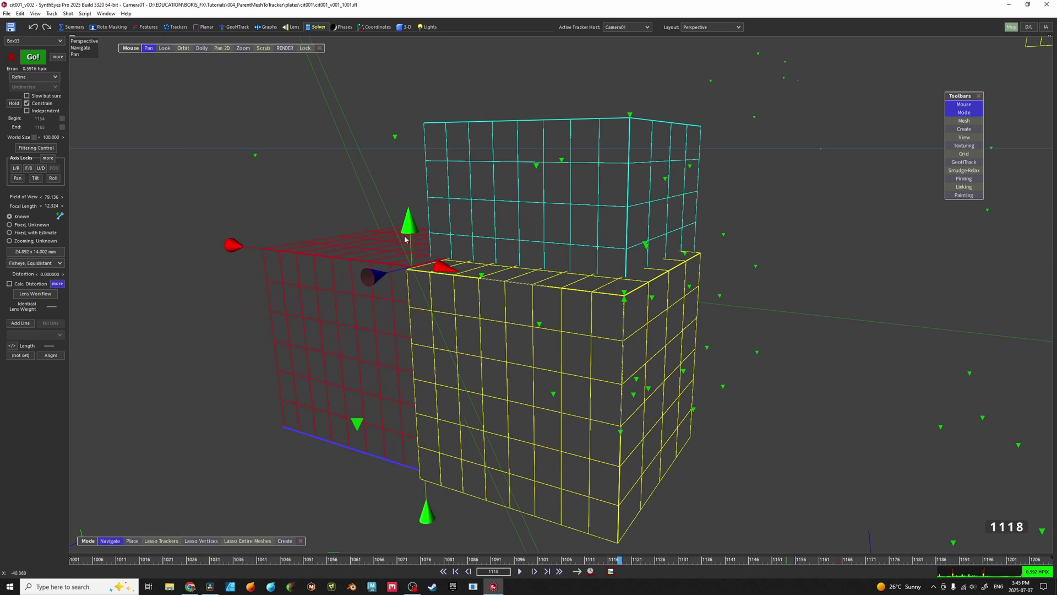
Pick the tracker above the duplicated box's outer top corner and bring up the Mesh tools for parenting the box
{"action": "middle_click_drag", "start_coordinate": [252, 159], "coordinate": [276, 185]}
{"action": "scroll", "coordinate": [275, 185], "scroll_direction": "up", "scroll_amount": 6}
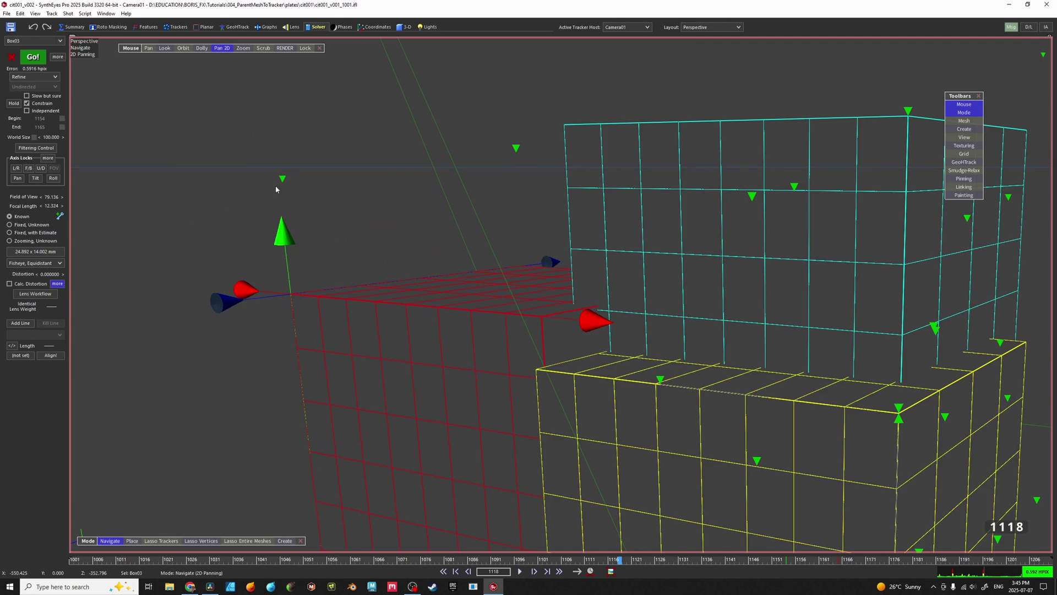
{"action": "scroll", "coordinate": [307, 189], "scroll_direction": "down", "scroll_amount": 3}
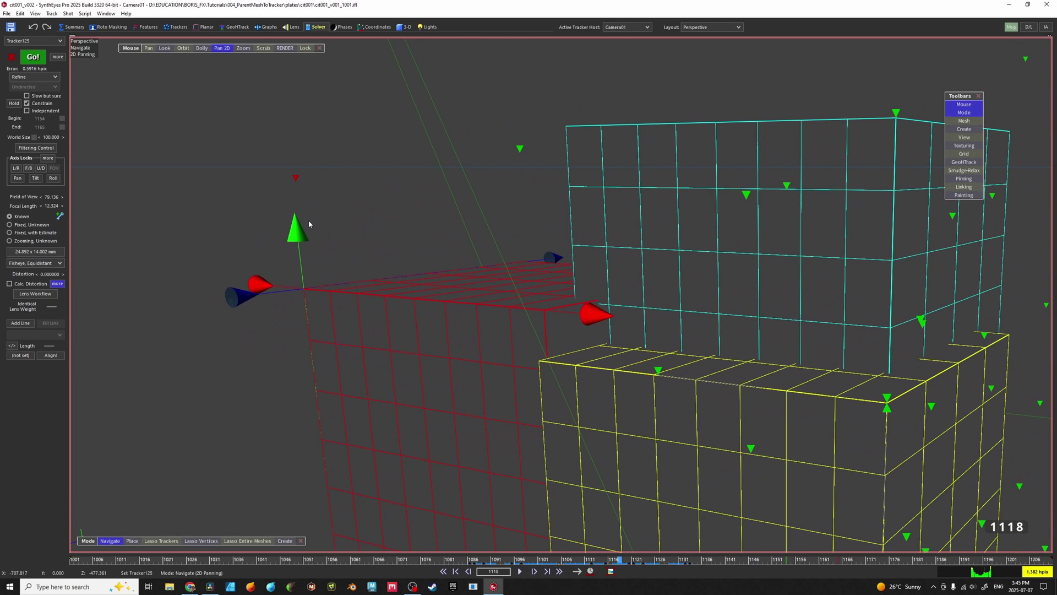
{"action": "left_click", "coordinate": [964, 120]}
{"action": "left_click_drag", "start_coordinate": [621, 146], "coordinate": [407, 70]}
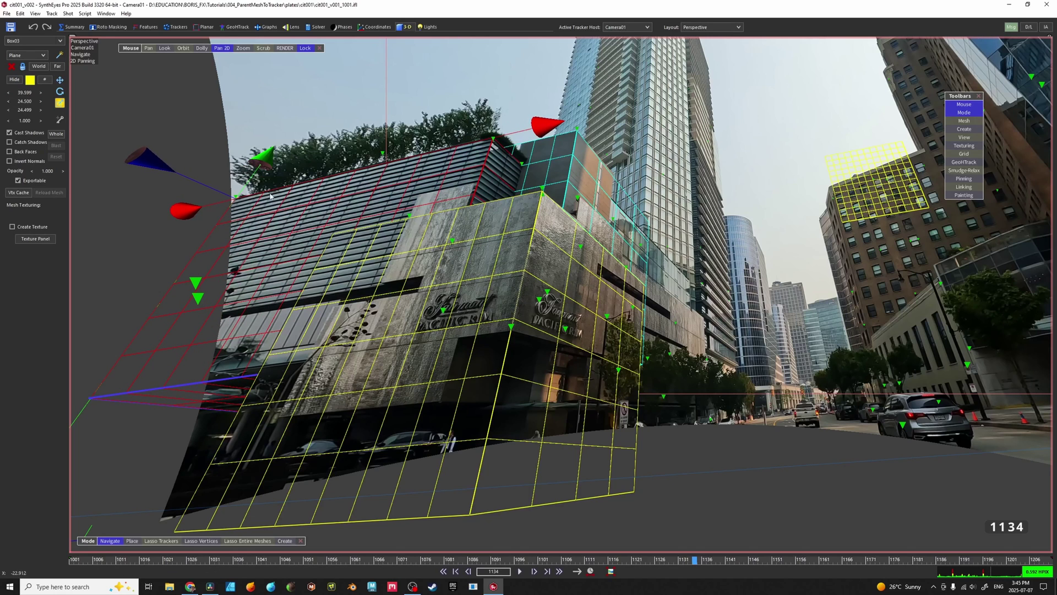
Select the lower corner box and scale it to 14.944 × 13.345 × 14.944 around the hotel's concrete corner
{"action": "left_click", "coordinate": [375, 194]}
{"action": "left_click_drag", "start_coordinate": [27, 122], "coordinate": [23, 125]}
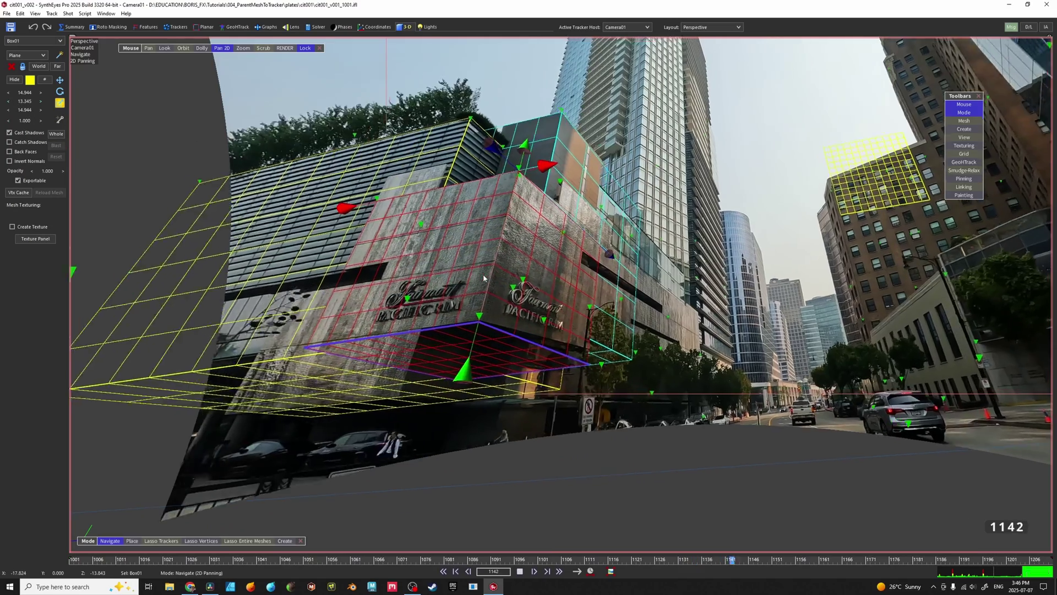
{"action": "scroll", "coordinate": [417, 345], "scroll_direction": "up", "scroll_amount": 5}
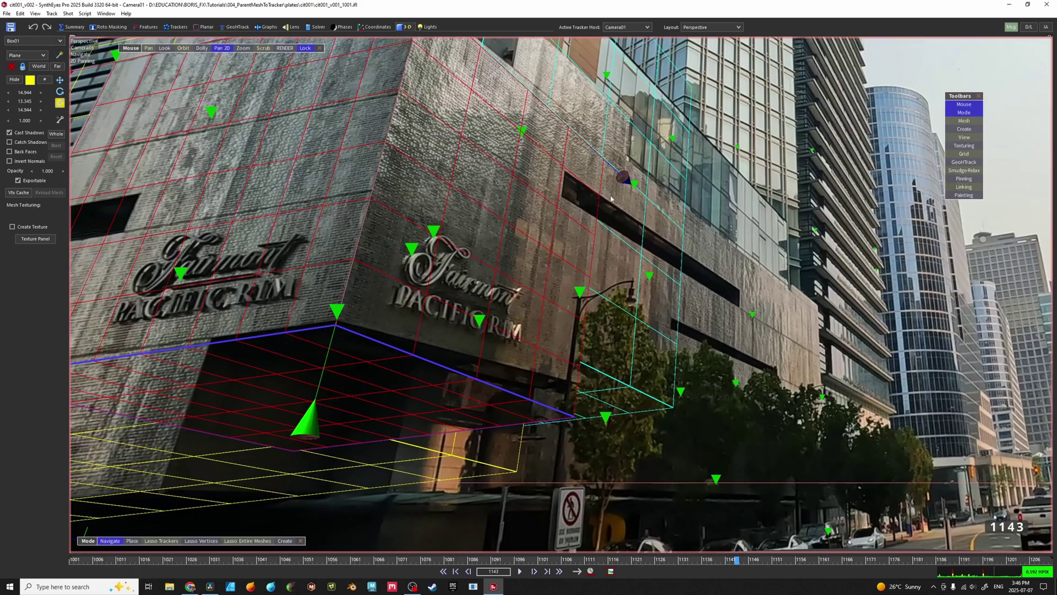
{"action": "left_click_drag", "start_coordinate": [603, 205], "coordinate": [576, 351]}
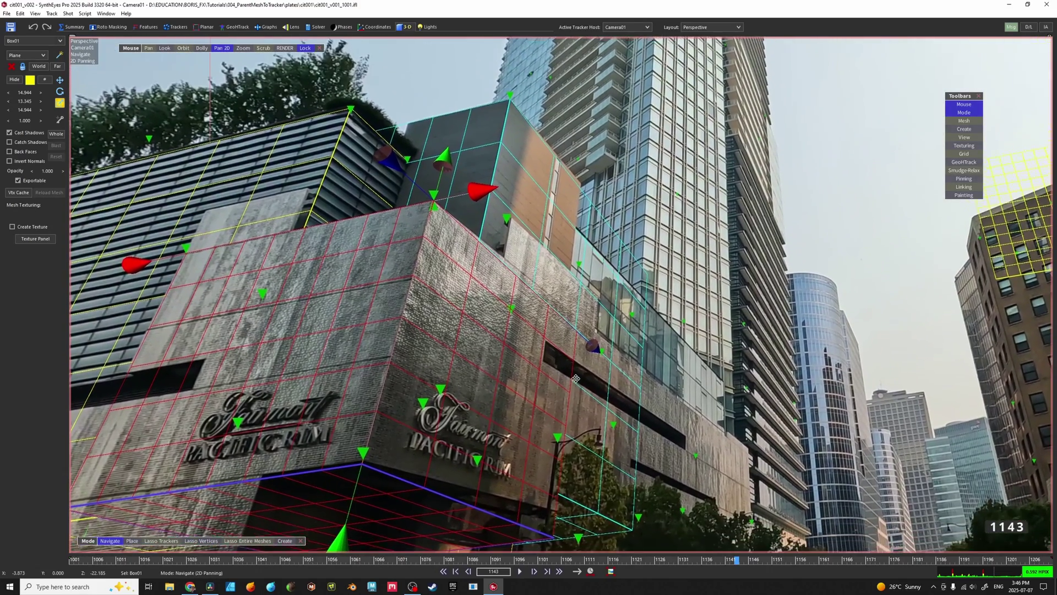
Constrain Tracker128 parallel to the Z axis with Tracker123, re-solve the scene and scrub through the shot
{"action": "scroll", "coordinate": [562, 77], "scroll_direction": "up", "scroll_amount": 4}
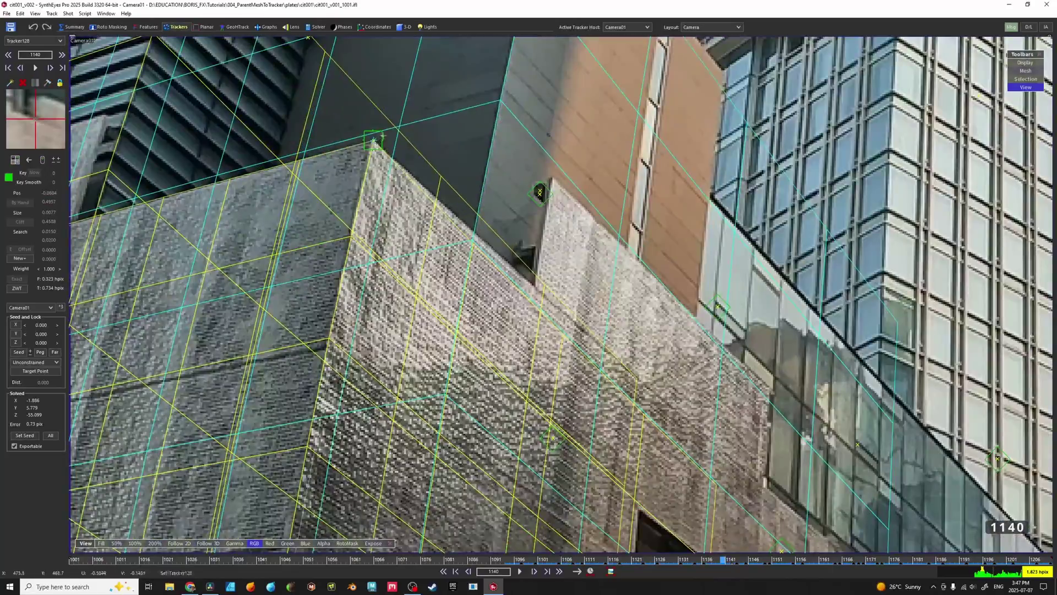
{"action": "scroll", "coordinate": [380, 143], "scroll_direction": "down", "scroll_amount": 6}
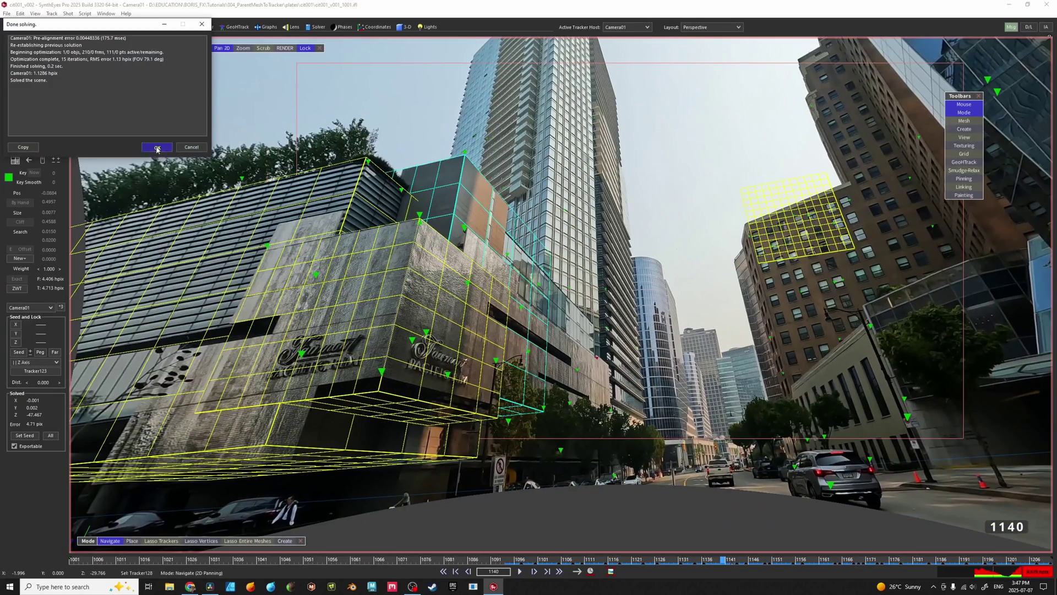
{"action": "left_click", "coordinate": [157, 147]}
{"action": "scroll", "coordinate": [495, 286], "scroll_direction": "down", "scroll_amount": 4}
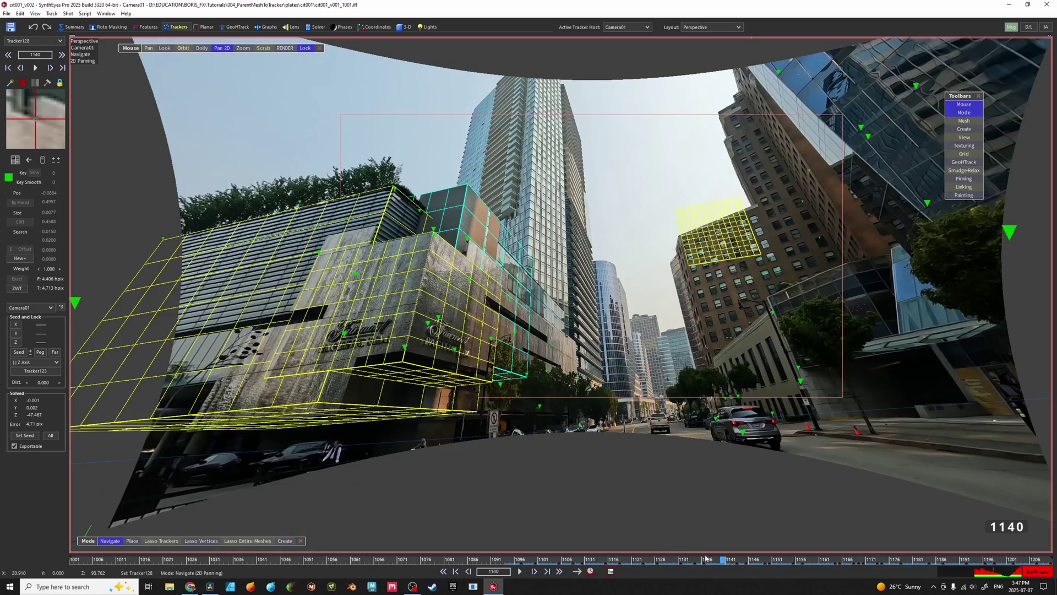
{"action": "left_click_drag", "start_coordinate": [706, 558], "coordinate": [846, 561]}
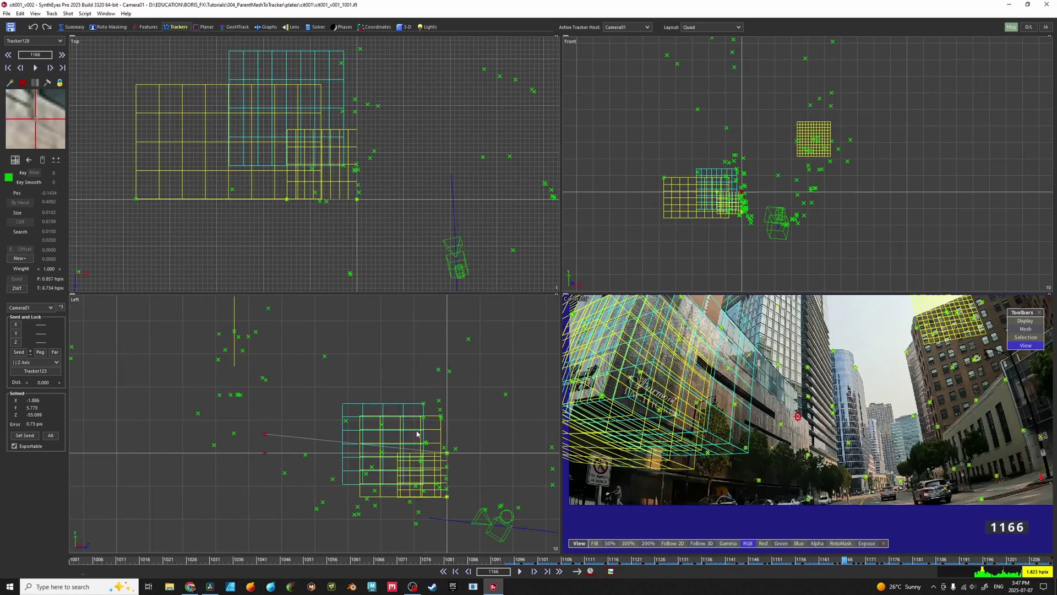
Compare the scene before and after the Z-axis-constrained solve across the Left, Front and Top views
{"action": "middle_click_drag", "start_coordinate": [429, 431], "coordinate": [345, 423]}
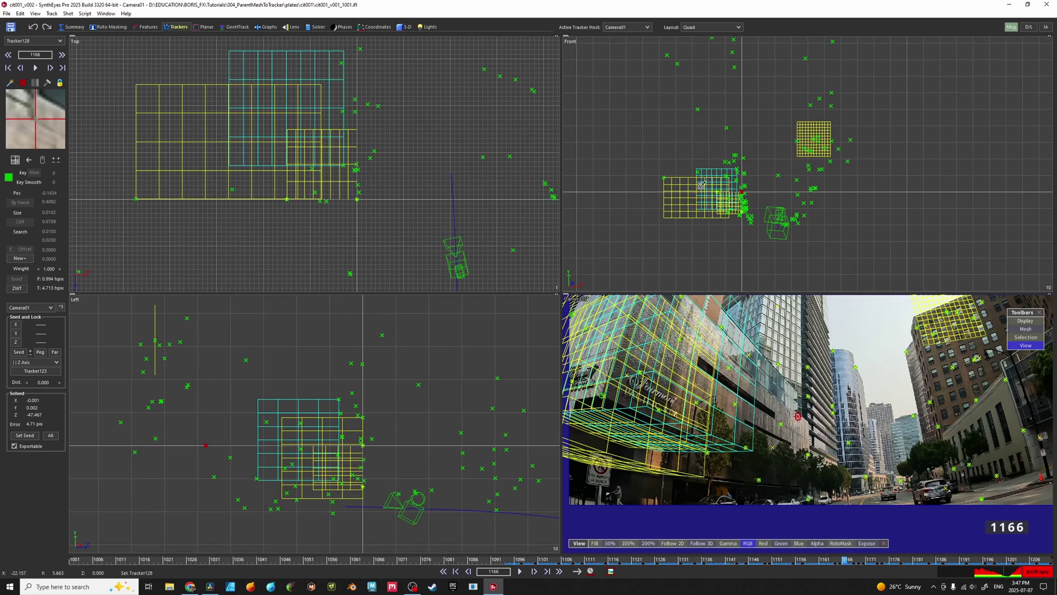
{"action": "scroll", "coordinate": [701, 186], "scroll_direction": "up", "scroll_amount": 1}
{"action": "key", "text": "ctrl+z"}
{"action": "key", "text": "ctrl+y"}
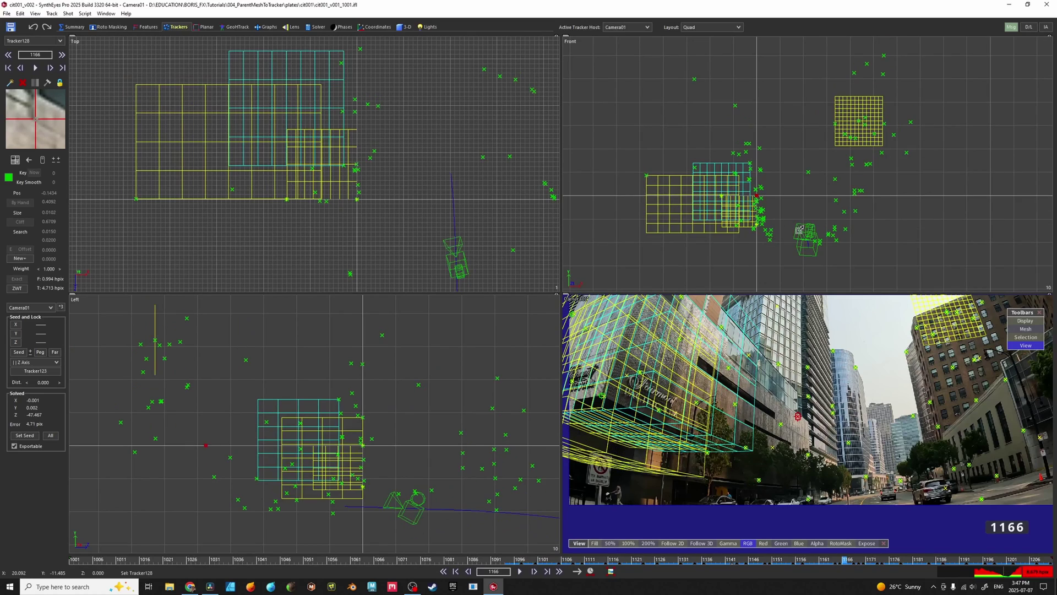
{"action": "scroll", "coordinate": [812, 236], "scroll_direction": "up", "scroll_amount": 1}
{"action": "key", "text": "ctrl+z"}
{"action": "key", "text": "ctrl+y"}
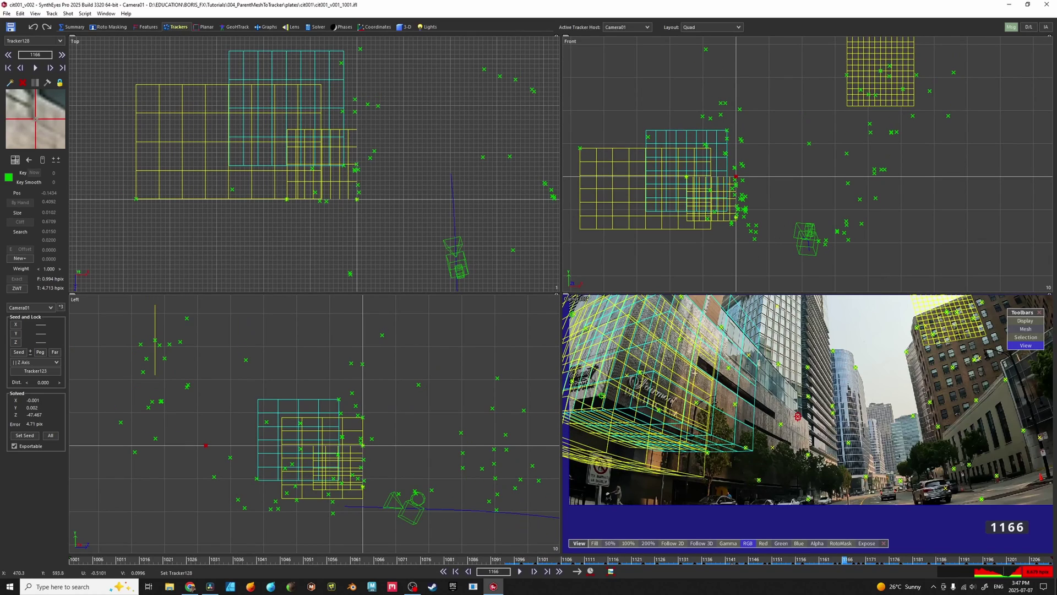
{"action": "scroll", "coordinate": [264, 202], "scroll_direction": "up", "scroll_amount": 6}
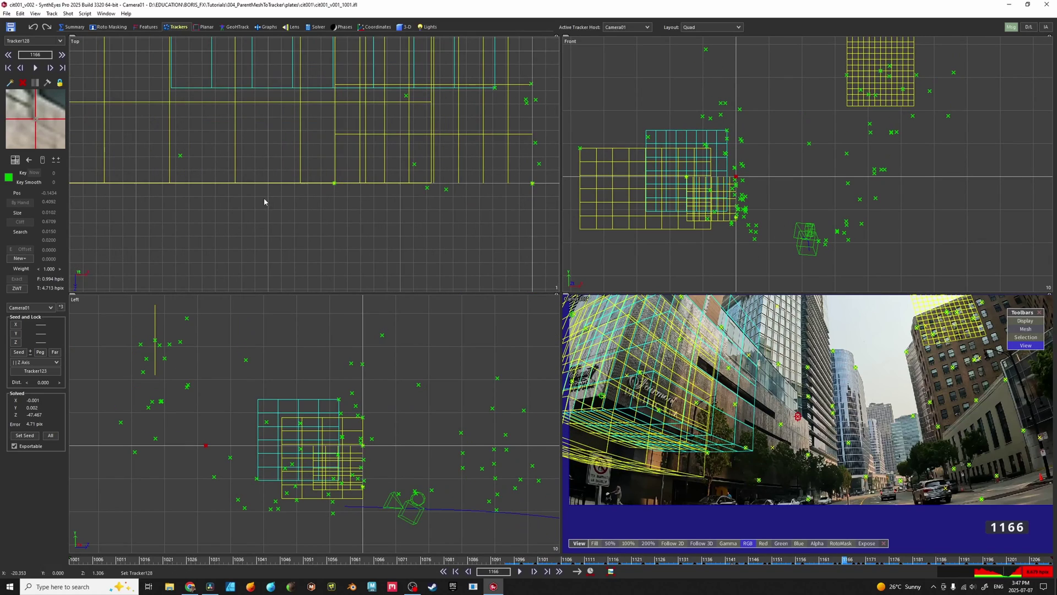
Select the louvered facade box and the corner box, and examine their fit in the camera view at frame 1134
{"action": "left_click", "coordinate": [234, 164]}
{"action": "scroll", "coordinate": [261, 161], "scroll_direction": "down", "scroll_amount": 3}
{"action": "middle_click_drag", "start_coordinate": [569, 336], "coordinate": [680, 391]}
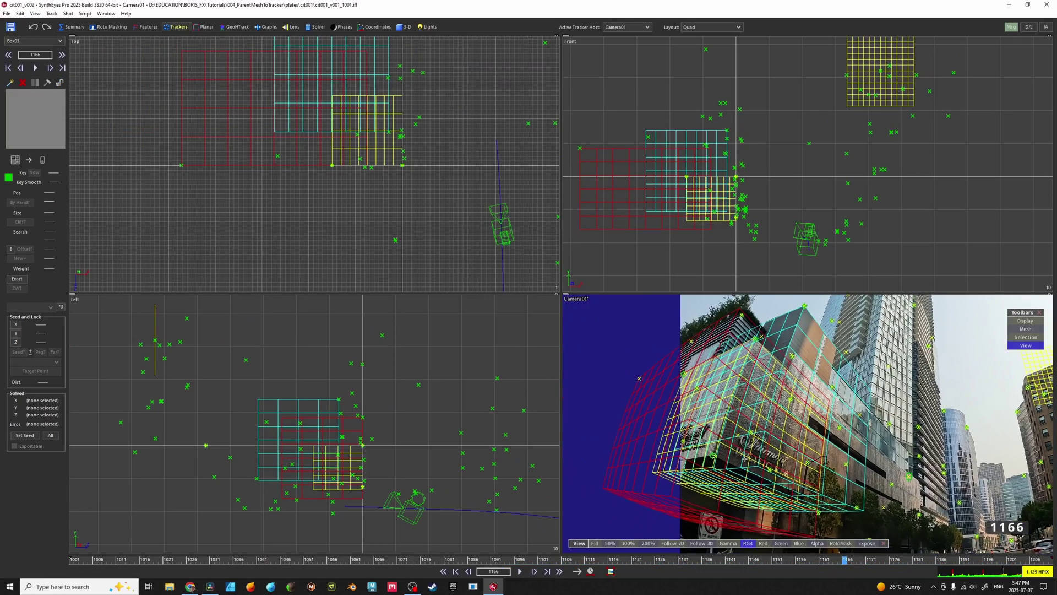
{"action": "left_click_drag", "start_coordinate": [828, 561], "coordinate": [695, 561]}
{"action": "scroll", "coordinate": [721, 440], "scroll_direction": "up", "scroll_amount": 3}
{"action": "middle_click_drag", "start_coordinate": [721, 440], "coordinate": [718, 413]}
{"action": "scroll", "coordinate": [718, 412], "scroll_direction": "down", "scroll_amount": 4}
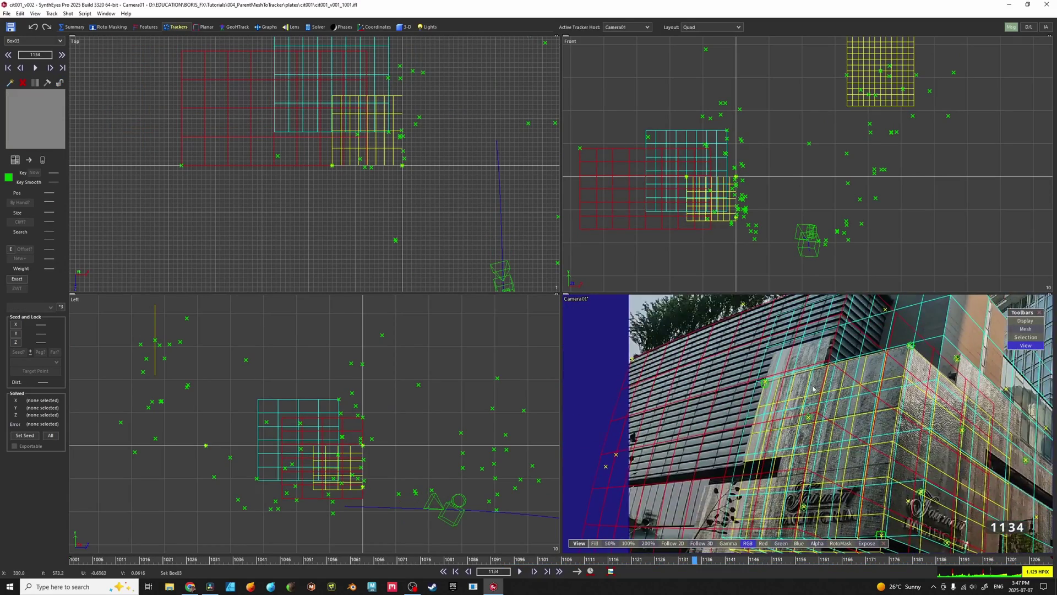
{"action": "scroll", "coordinate": [383, 155], "scroll_direction": "up", "scroll_amount": 4}
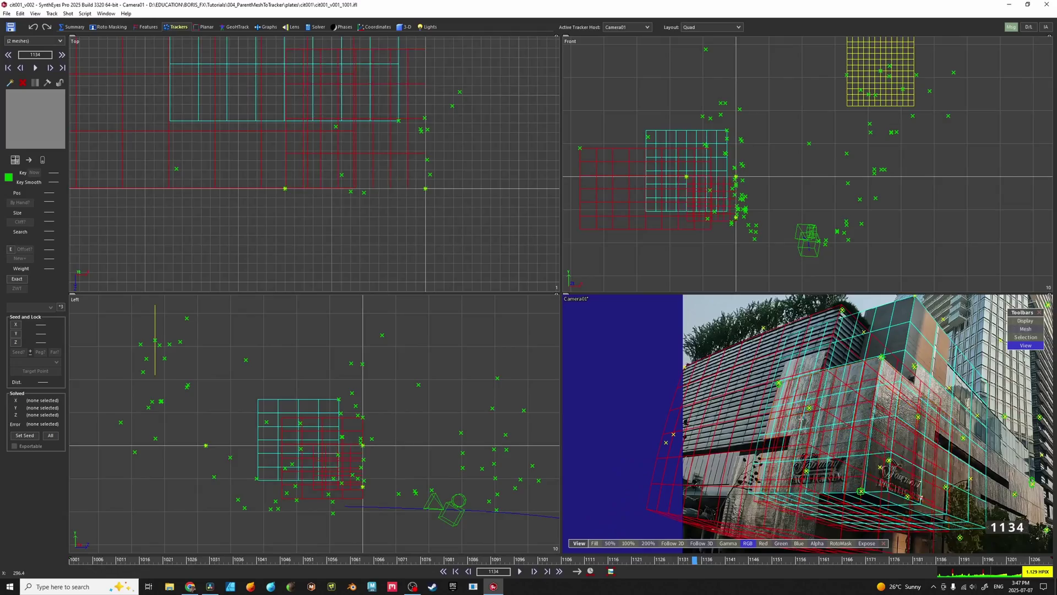
Play and step through the shot in the Perspective view to check how the two selected boxes follow the hotel
{"action": "key", "text": "5"}
{"action": "scroll", "coordinate": [435, 254], "scroll_direction": "up", "scroll_amount": 6}
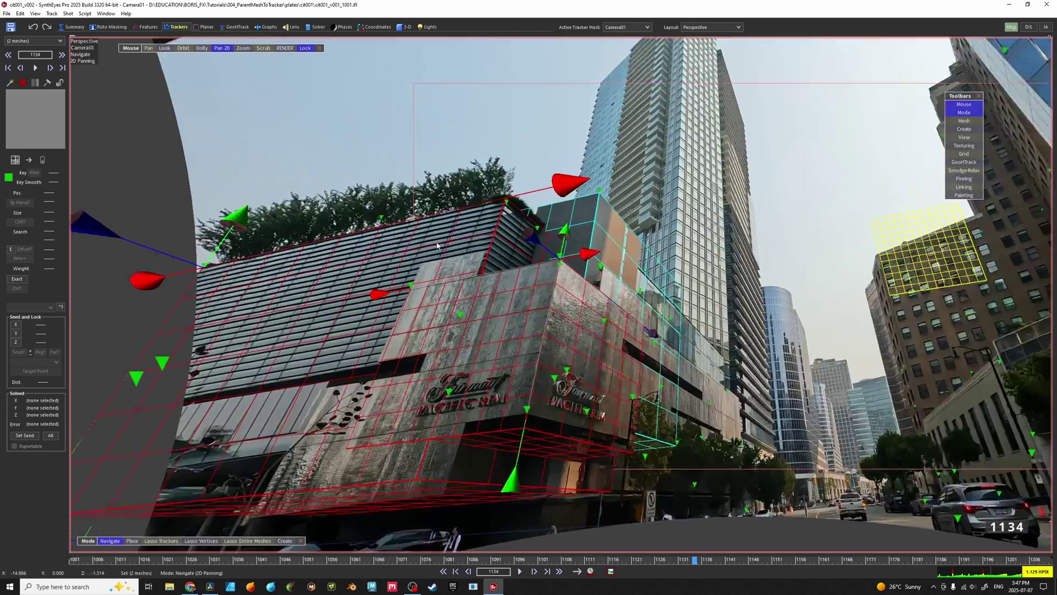
{"action": "key", "text": "space"}
{"action": "key", "text": "Left"}
{"action": "key", "text": "Left"}
{"action": "key", "text": "Left"}
{"action": "key", "text": "Left"}
{"action": "key", "text": "Left"}
{"action": "key", "text": "Left"}
{"action": "key", "text": "Left"}
{"action": "key", "text": "Left"}
{"action": "key", "text": "Left"}
{"action": "key", "text": "Left"}
{"action": "key", "text": "Left"}
{"action": "key", "text": "Left"}
{"action": "key", "text": "Left"}
{"action": "key", "text": "Left"}
{"action": "key", "text": "Left"}
{"action": "key", "text": "Left"}
{"action": "key", "text": "Left"}
{"action": "key", "text": "Left"}
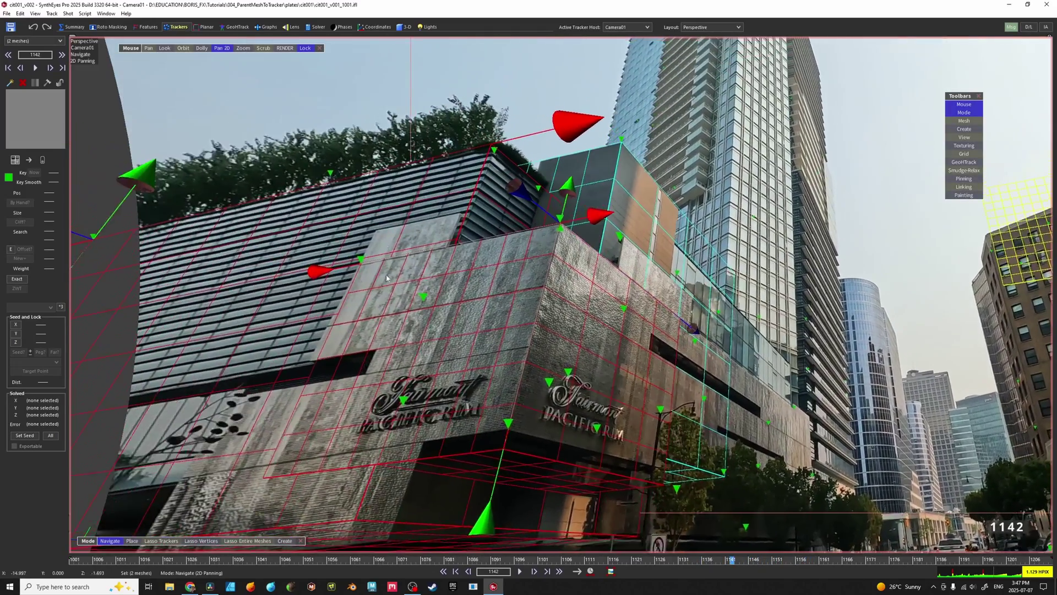
Select the tracker on the concrete wall's outer top corner and scrub the shot to inspect the louvered box's alignment
{"action": "scroll", "coordinate": [356, 256], "scroll_direction": "up", "scroll_amount": 3}
{"action": "left_click", "coordinate": [361, 272]}
{"action": "middle_click_drag", "start_coordinate": [464, 456], "coordinate": [665, 472]}
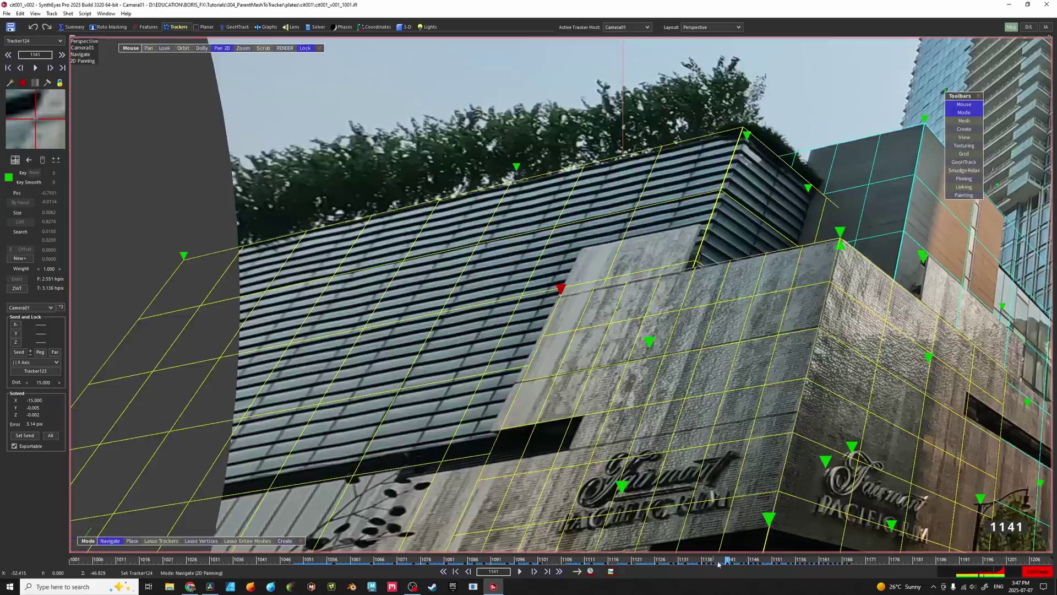
{"action": "left_click_drag", "start_coordinate": [718, 563], "coordinate": [599, 539]}
Add a tracker on the louvered facade's top corner in the camera view and track it forward and backward
{"action": "key", "text": "4"}
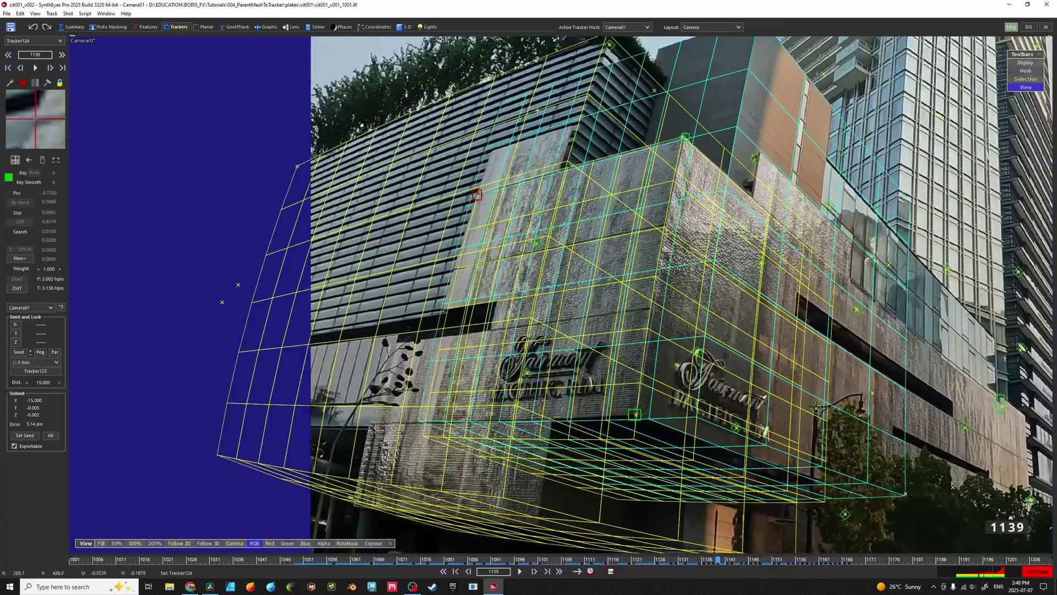
{"action": "middle_click_drag", "start_coordinate": [537, 111], "coordinate": [537, 176]}
{"action": "scroll", "coordinate": [598, 133], "scroll_direction": "up", "scroll_amount": 4}
{"action": "left_click", "coordinate": [597, 133]}
{"action": "key", "text": "5"}
{"action": "key", "text": "space"}
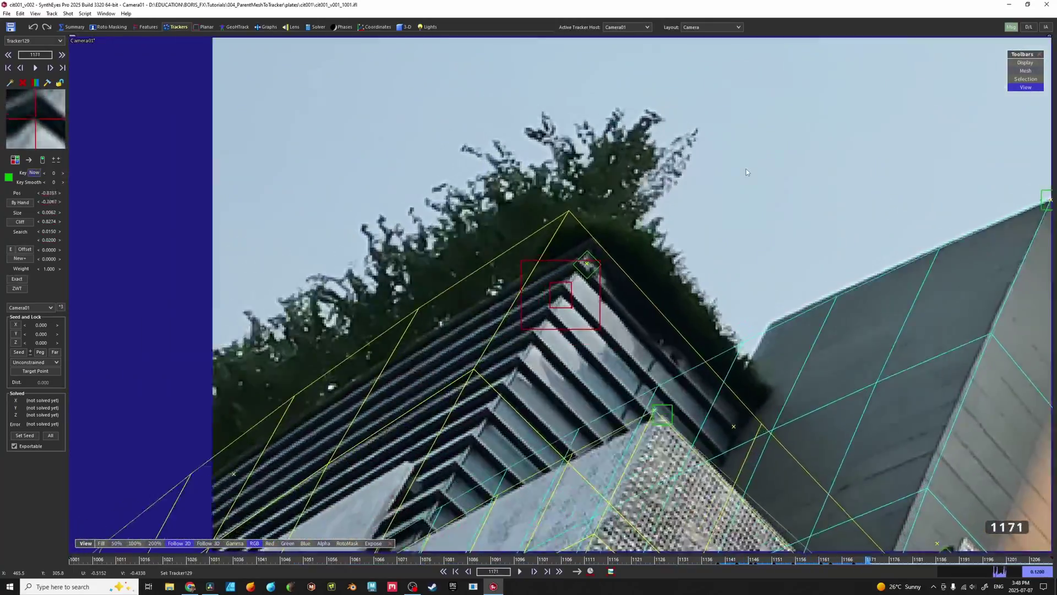
{"action": "key", "text": "Left"}
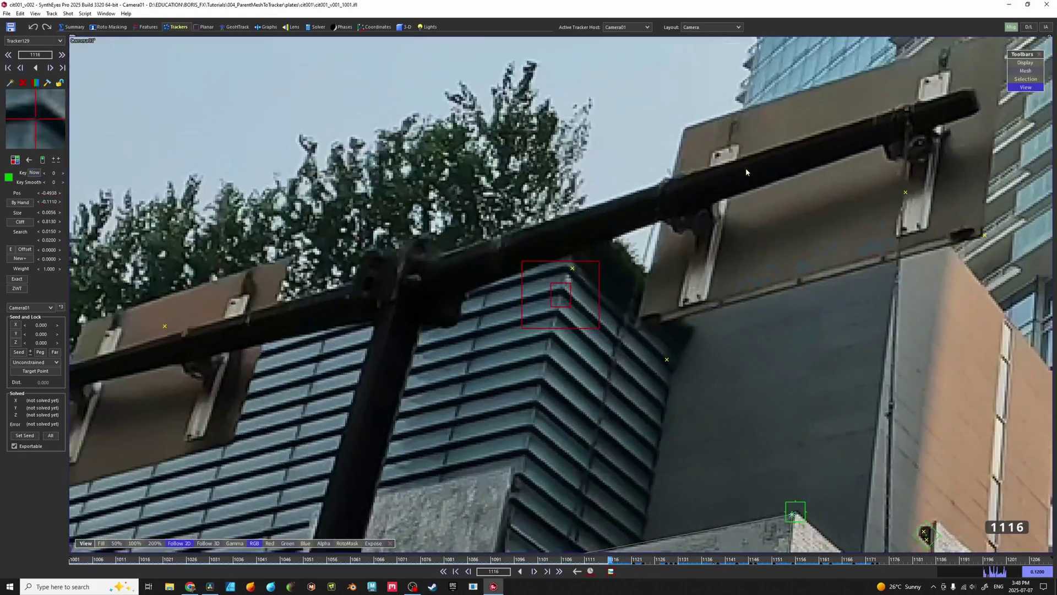
Constrain the new louver corner tracker to the same XY plane as Tracker125 and re-solve the scene
{"action": "key", "text": "shift+g"}
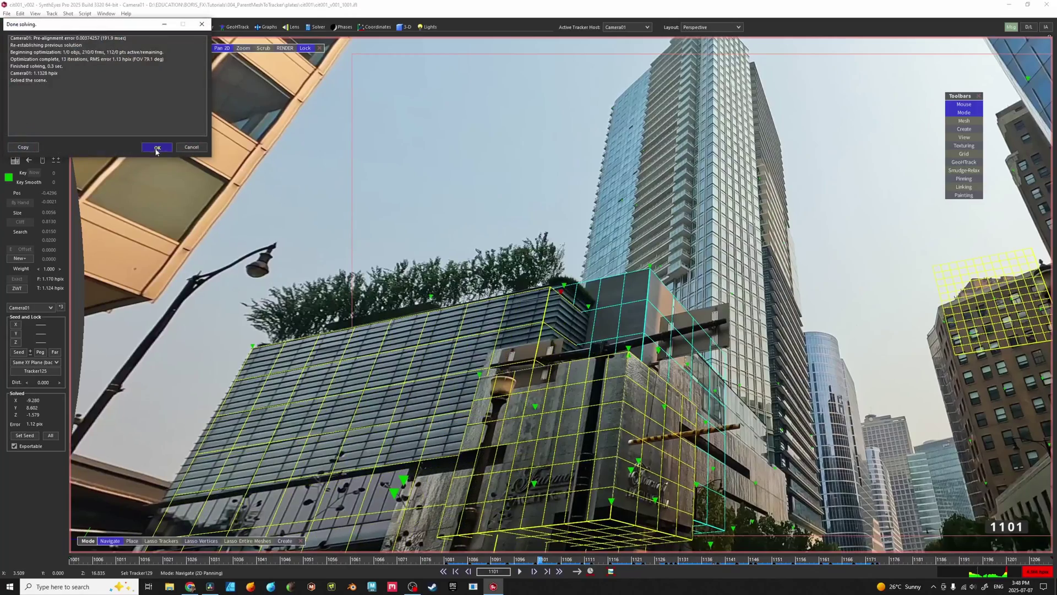
{"action": "left_click", "coordinate": [157, 148]}
Compare the louvered box's position in the Top view before and after the XY-plane-constrained solve
{"action": "scroll", "coordinate": [329, 160], "scroll_direction": "up", "scroll_amount": 5}
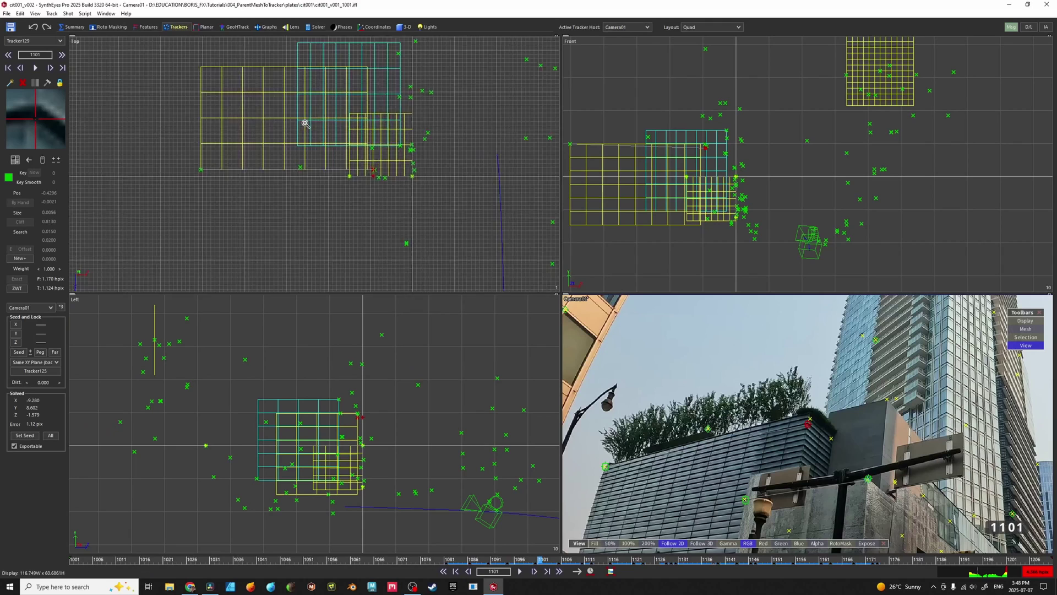
{"action": "scroll", "coordinate": [328, 263], "scroll_direction": "up", "scroll_amount": 2}
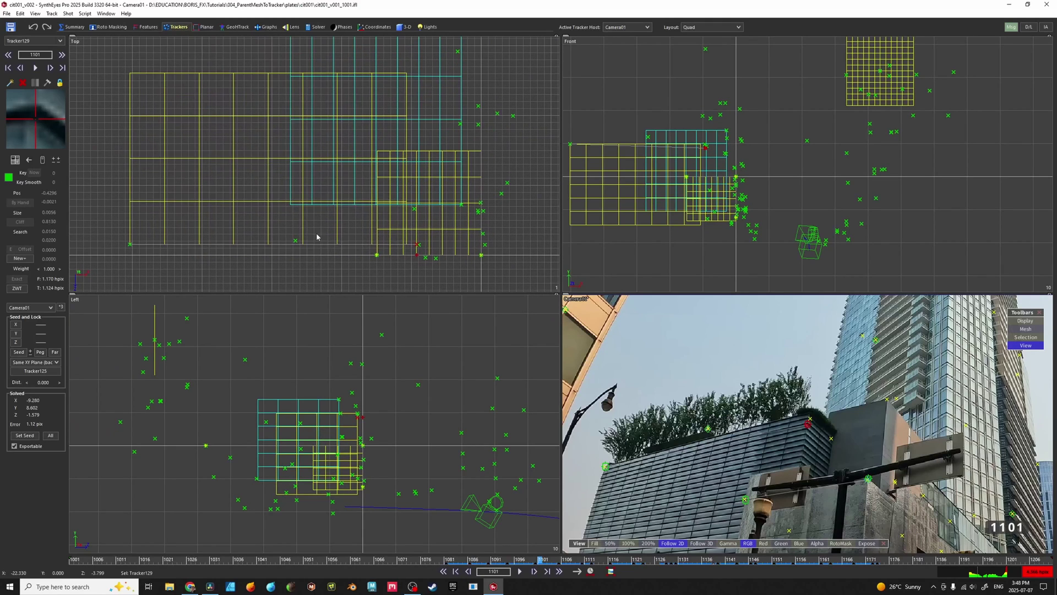
{"action": "key", "text": "ctrl+z"}
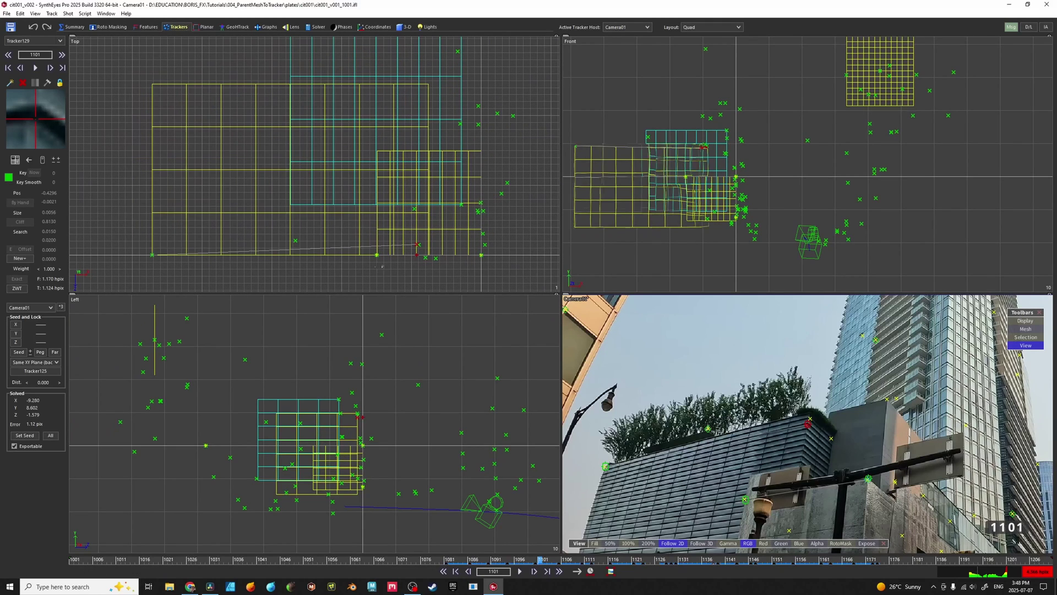
{"action": "key", "text": "ctrl+y"}
{"action": "key", "text": "ctrl+z"}
{"action": "left_click_drag", "start_coordinate": [369, 254], "coordinate": [371, 253]}
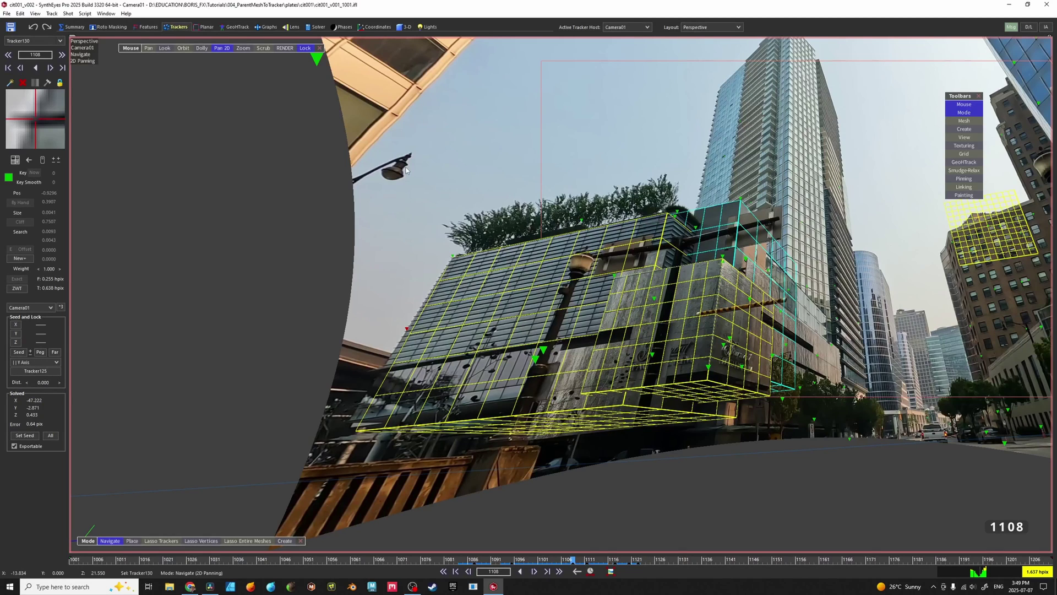
Re-solve the scene and open the advanced distortion settings for the Fisheye, Equidistant lens model
{"action": "key", "text": "shift+g"}
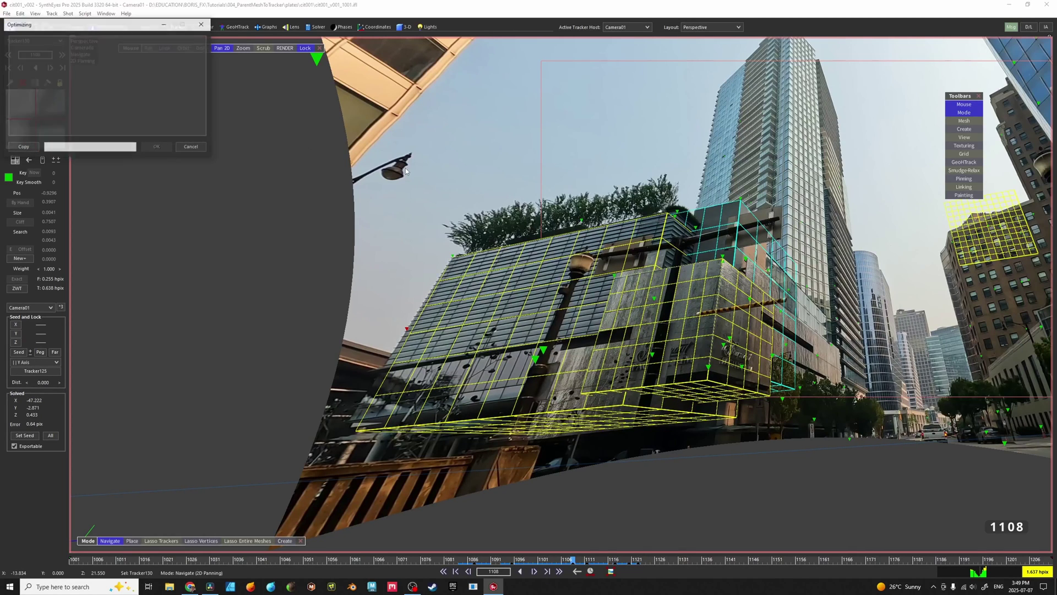
{"action": "left_click", "coordinate": [158, 147]}
{"action": "left_click", "coordinate": [317, 26]}
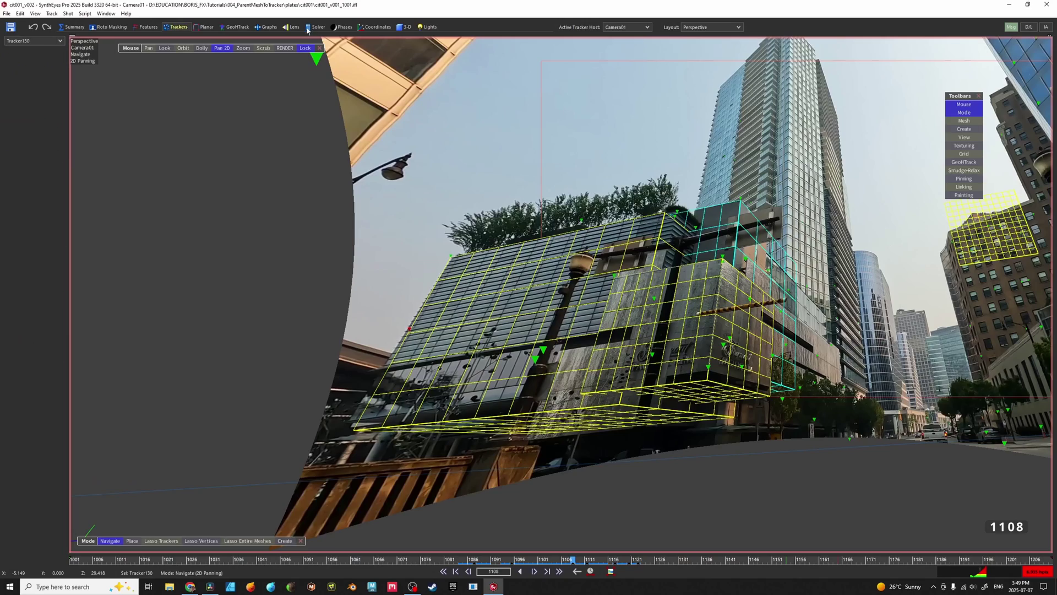
{"action": "left_click", "coordinate": [62, 284]}
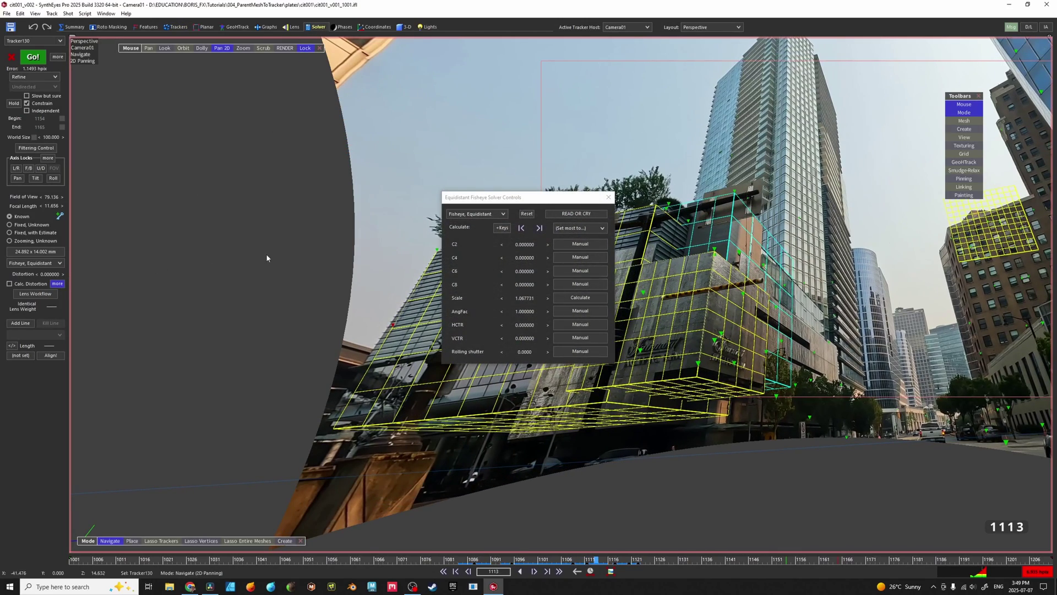
Set the fisheye lens's C2 distortion coefficient to Calculate and solve the scene at frame 1108
{"action": "key", "text": "s"}
{"action": "key", "text": "s"}
{"action": "key", "text": "s"}
{"action": "key", "text": "s"}
{"action": "key", "text": "s"}
{"action": "key", "text": "s"}
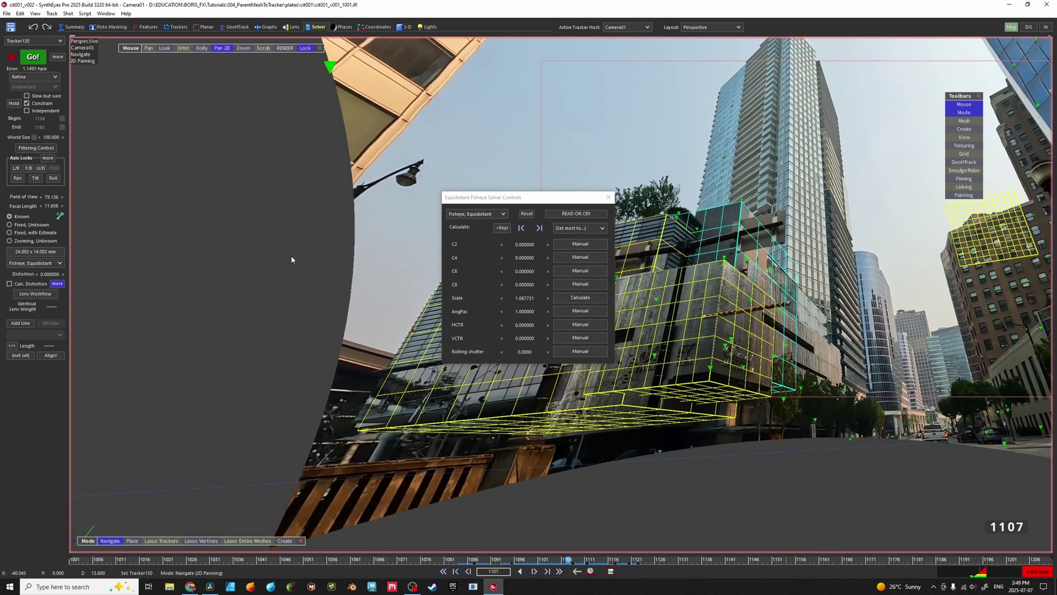
{"action": "key", "text": "d"}
{"action": "scroll", "coordinate": [333, 223], "scroll_direction": "down", "scroll_amount": 2}
{"action": "middle_click_drag", "start_coordinate": [316, 242], "coordinate": [213, 289]}
{"action": "key", "text": "shift+g"}
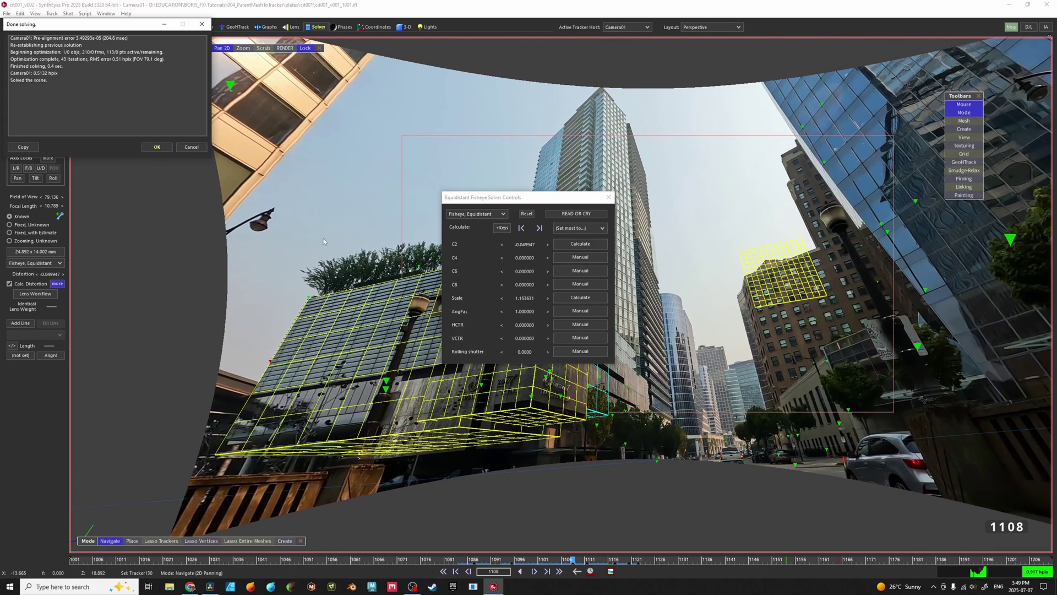
{"action": "left_click", "coordinate": [157, 148]}
Compare mesh alignment before and after the C2 distortion solve, and examine the meshes in the Top view
{"action": "key", "text": "ctrl+z"}
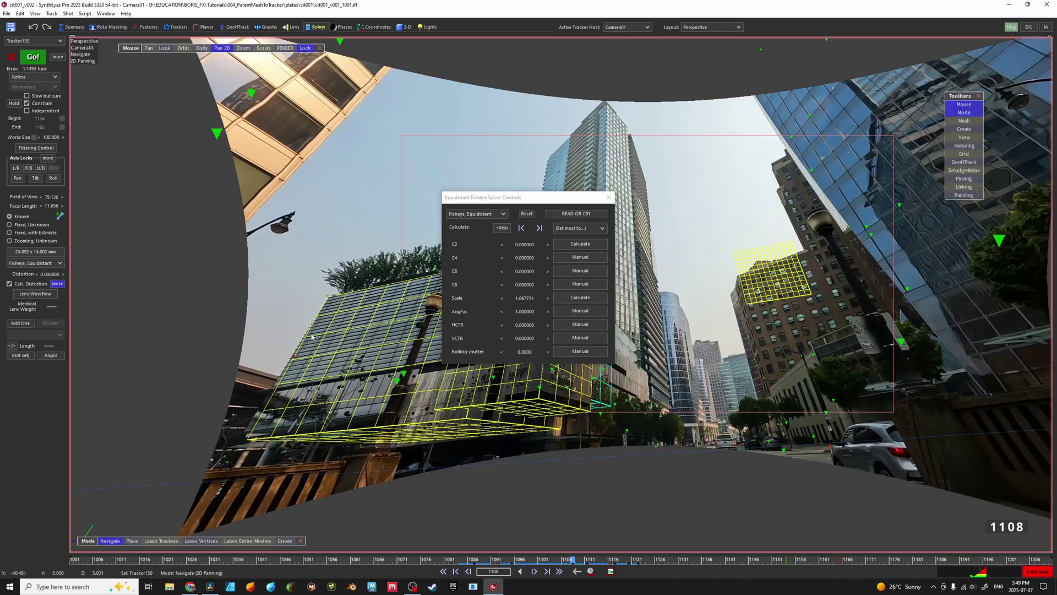
{"action": "key", "text": "ctrl+y"}
{"action": "key", "text": "ctrl+z"}
{"action": "key", "text": "ctrl+y"}
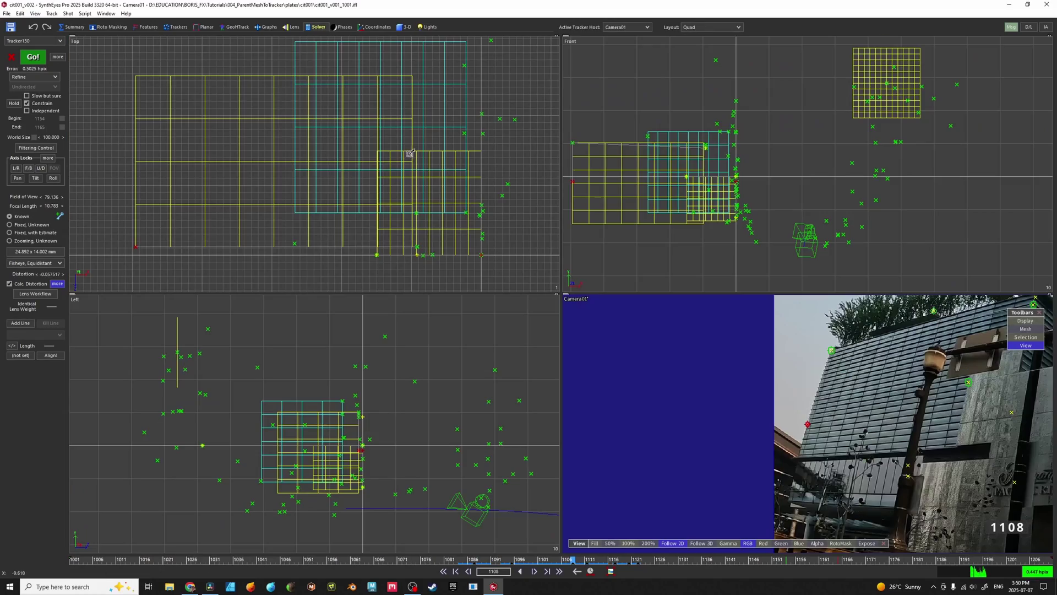
{"action": "scroll", "coordinate": [380, 185], "scroll_direction": "down", "scroll_amount": 6}
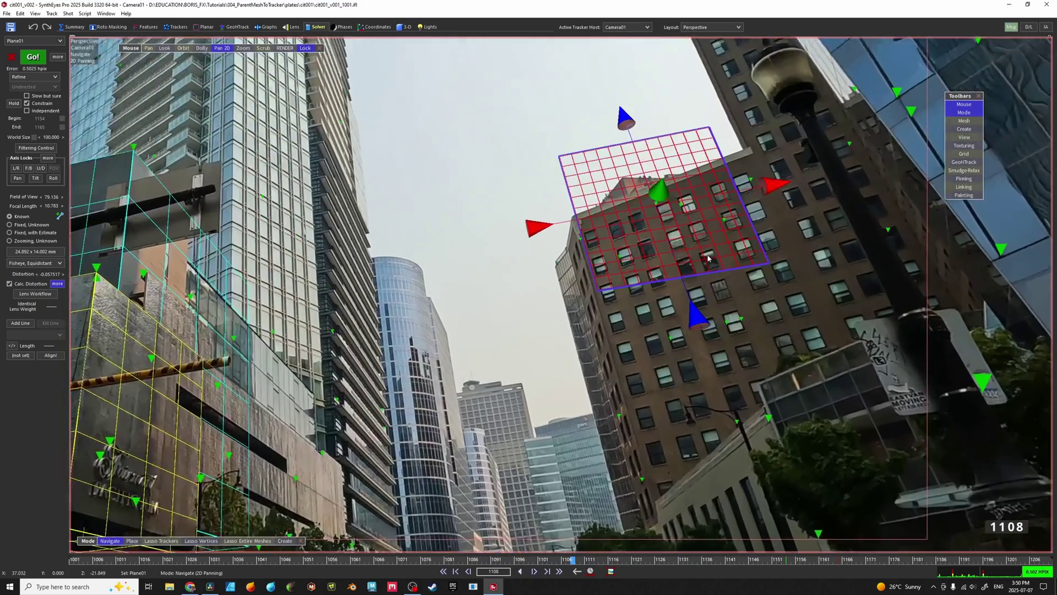
Stretch the plane on the brown brick building downward and sideways so it covers more of the facade
{"action": "scroll", "coordinate": [666, 216], "scroll_direction": "up", "scroll_amount": 5}
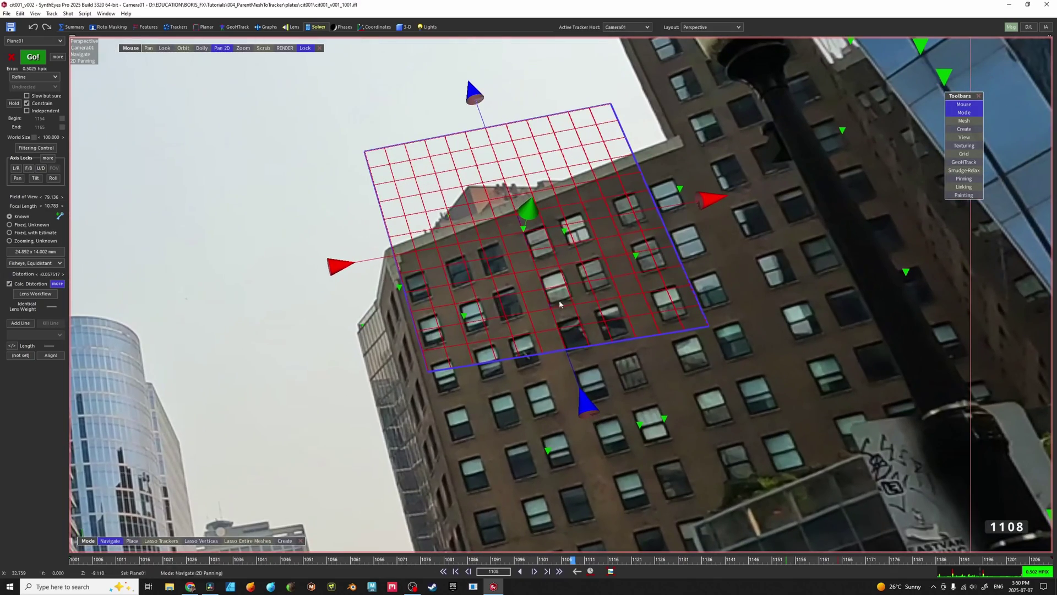
{"action": "left_click_drag", "start_coordinate": [590, 412], "coordinate": [615, 521]}
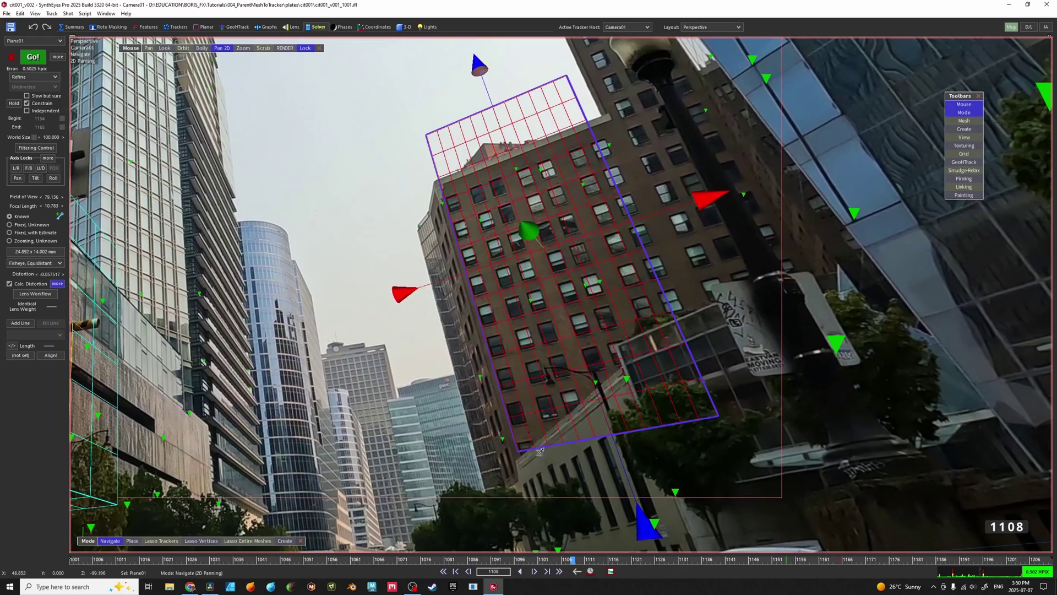
{"action": "left_click_drag", "start_coordinate": [710, 352], "coordinate": [778, 261]}
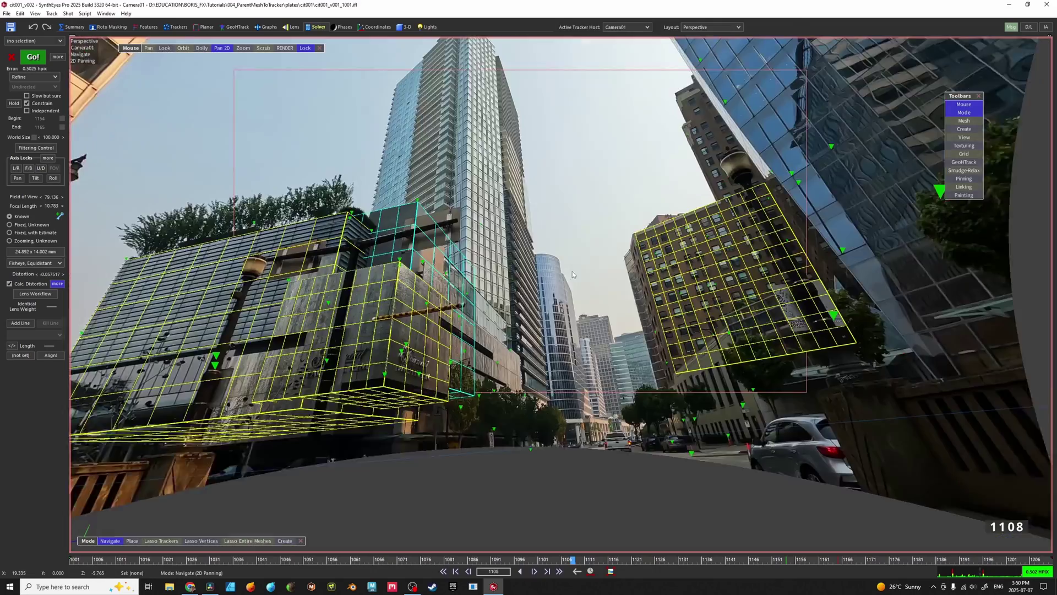
{"action": "scroll", "coordinate": [573, 271], "scroll_direction": "down", "scroll_amount": 3}
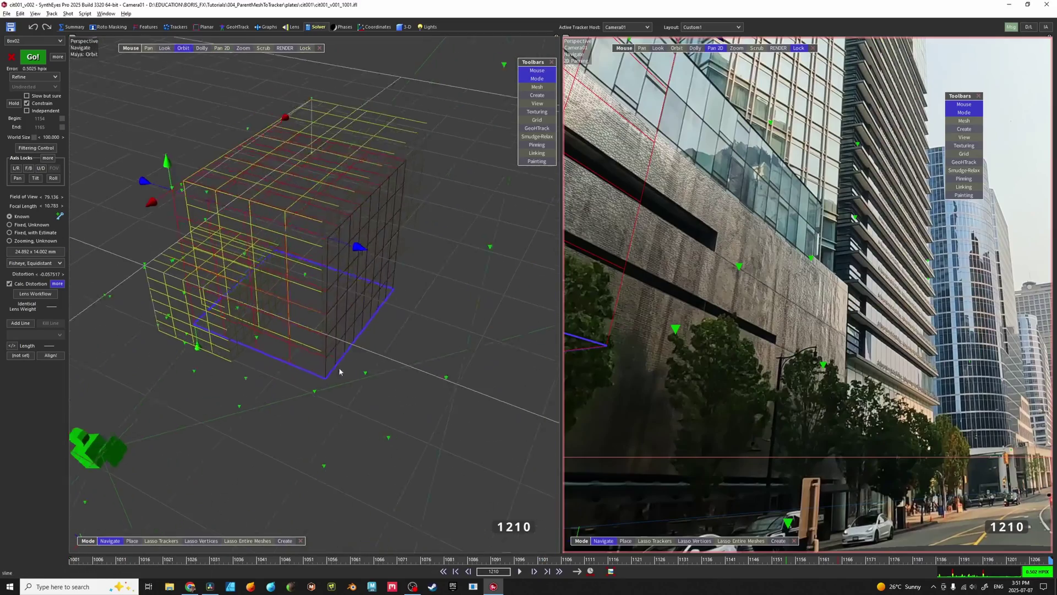
Inspect the box meshes in the 3D perspective view and scrub the shot back from frame 1210
{"action": "left_click_drag", "start_coordinate": [419, 358], "coordinate": [472, 397]}
{"action": "scroll", "coordinate": [776, 386], "scroll_direction": "down", "scroll_amount": 5}
{"action": "left_click_drag", "start_coordinate": [1049, 560], "coordinate": [883, 561]}
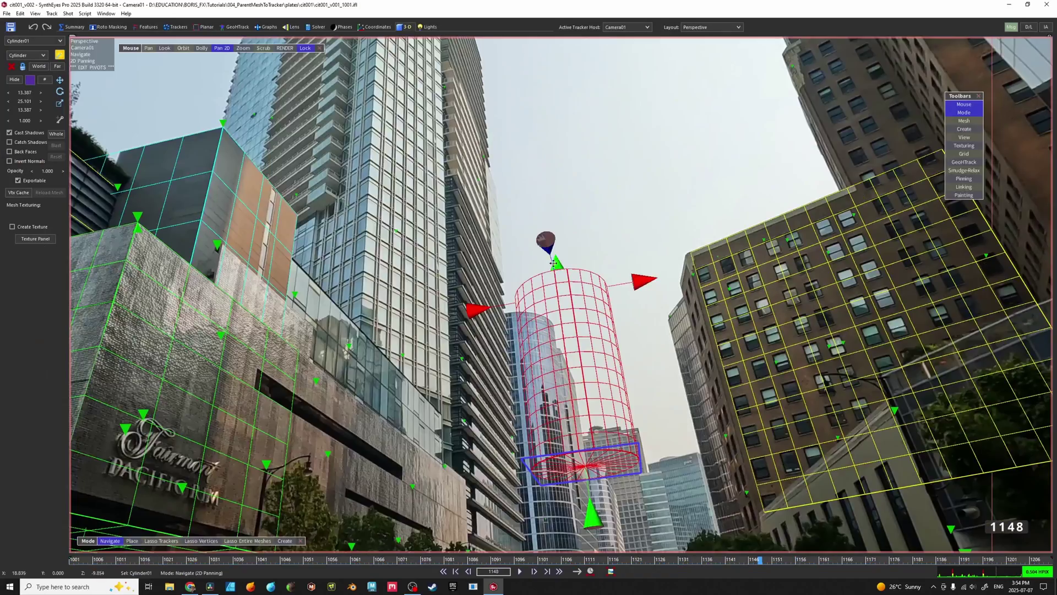
Raise the cylinder's pivot to its upper rim and display the floating Mesh toolbar beside the cylinder
{"action": "scroll", "coordinate": [554, 263], "scroll_direction": "up", "scroll_amount": 5}
{"action": "left_click_drag", "start_coordinate": [553, 263], "coordinate": [549, 39]}
{"action": "scroll", "coordinate": [579, 186], "scroll_direction": "down", "scroll_amount": 3}
{"action": "left_click", "coordinate": [964, 121]}
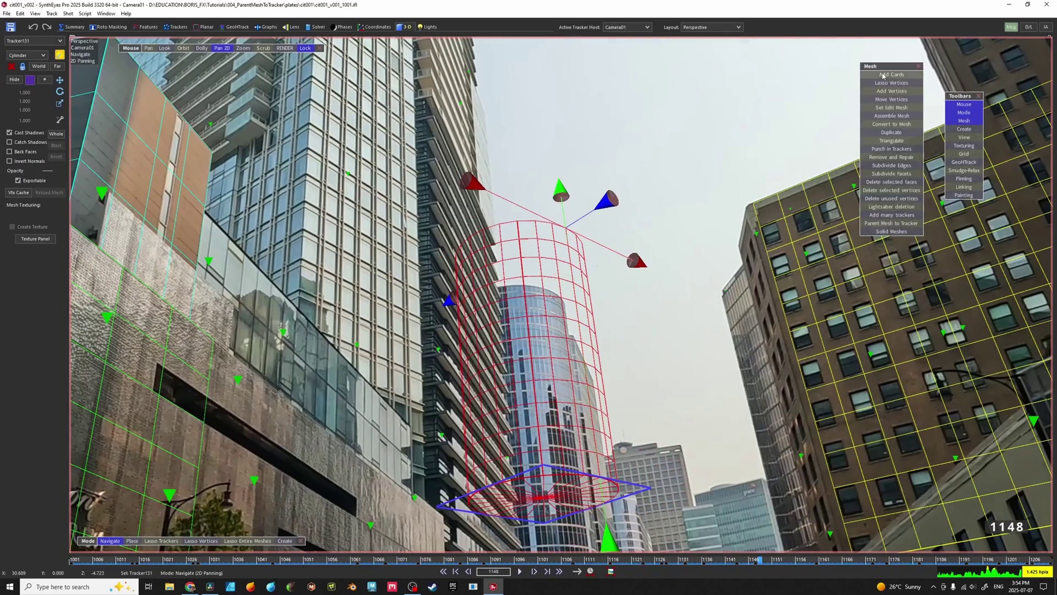
{"action": "left_click_drag", "start_coordinate": [880, 70], "coordinate": [682, 129]}
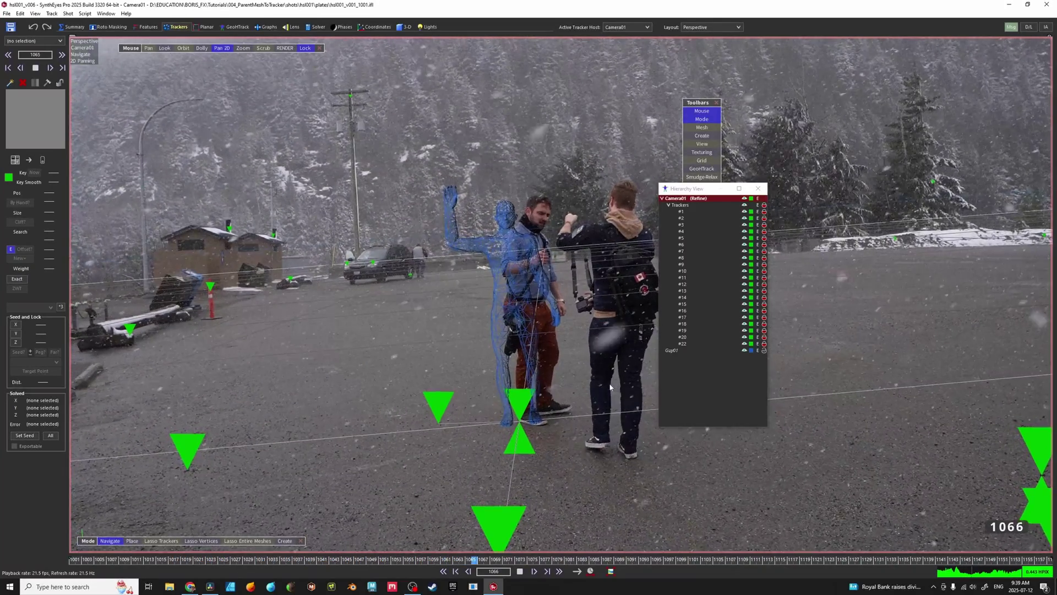
Stop playback at frame 1072, select the waving human mesh, and examine the area around the parked car
{"action": "key", "text": "space"}
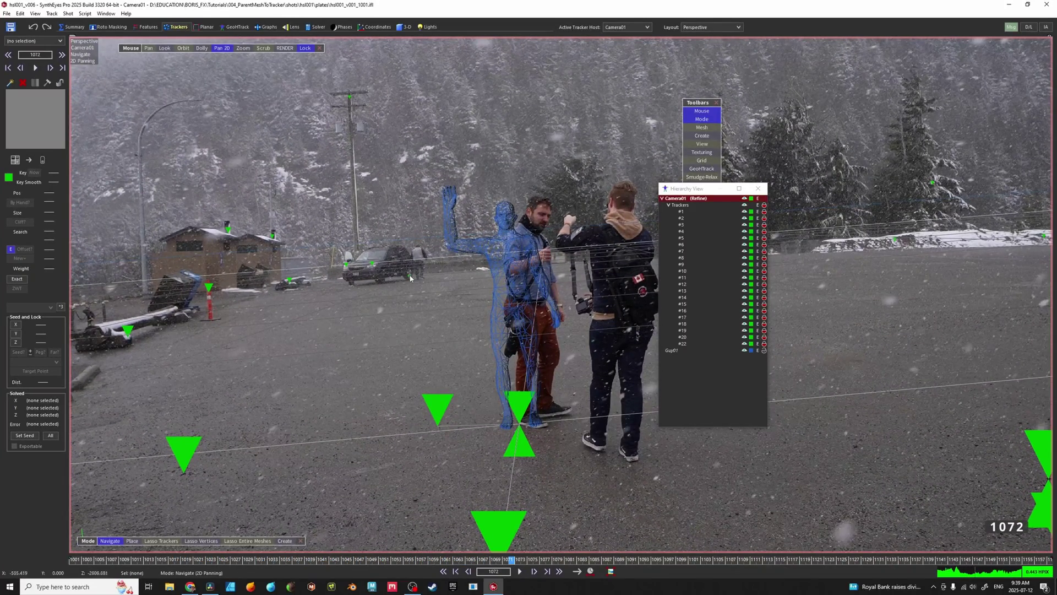
{"action": "left_click", "coordinate": [457, 243]}
{"action": "scroll", "coordinate": [458, 242], "scroll_direction": "up", "scroll_amount": 8}
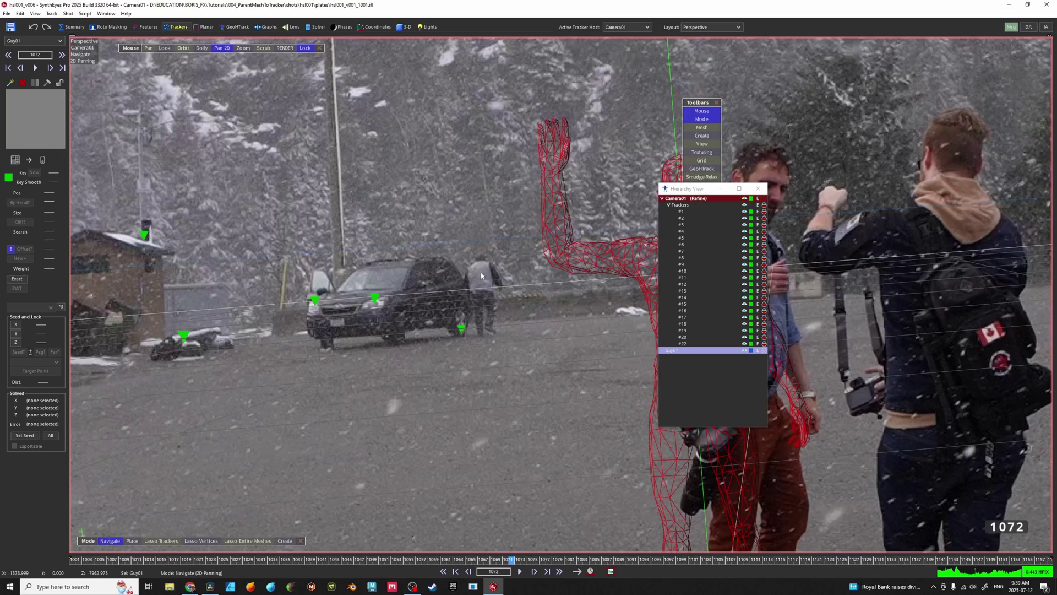
{"action": "scroll", "coordinate": [481, 273], "scroll_direction": "down", "scroll_amount": 4}
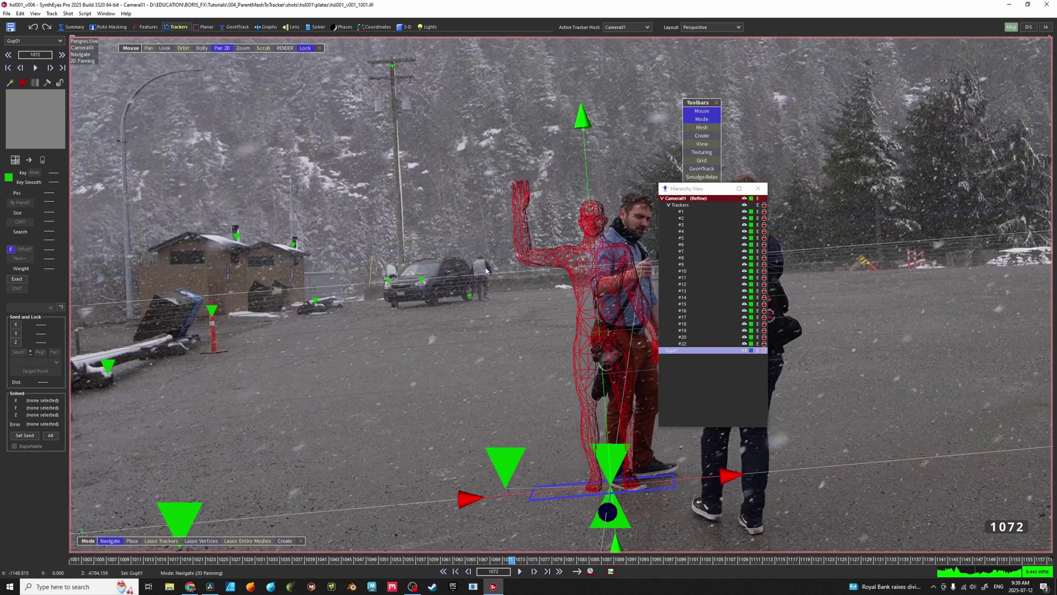
{"action": "scroll", "coordinate": [486, 270], "scroll_direction": "up", "scroll_amount": 3}
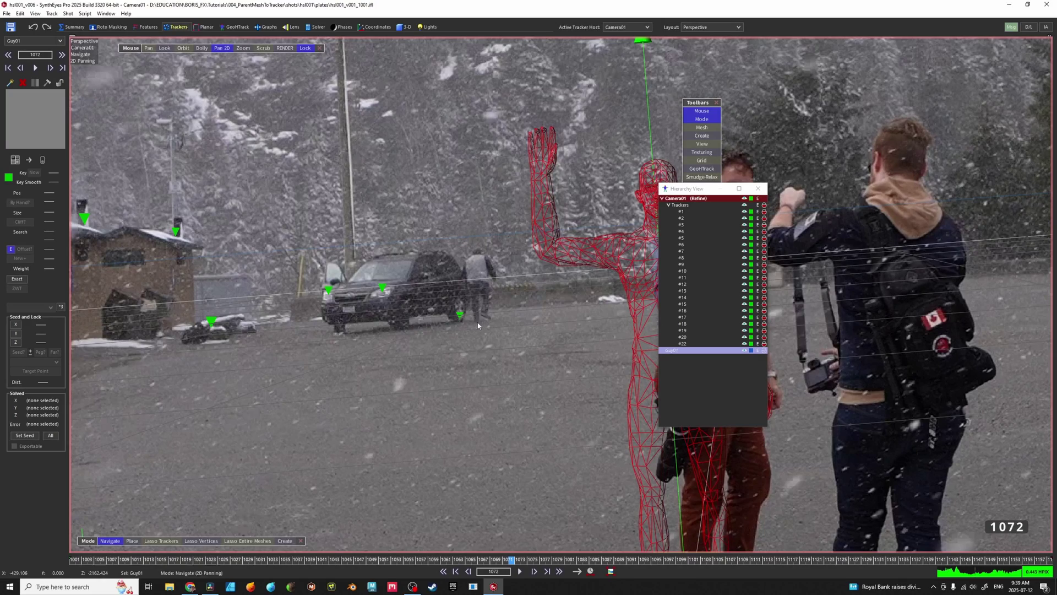
{"action": "scroll", "coordinate": [498, 322], "scroll_direction": "down", "scroll_amount": 6}
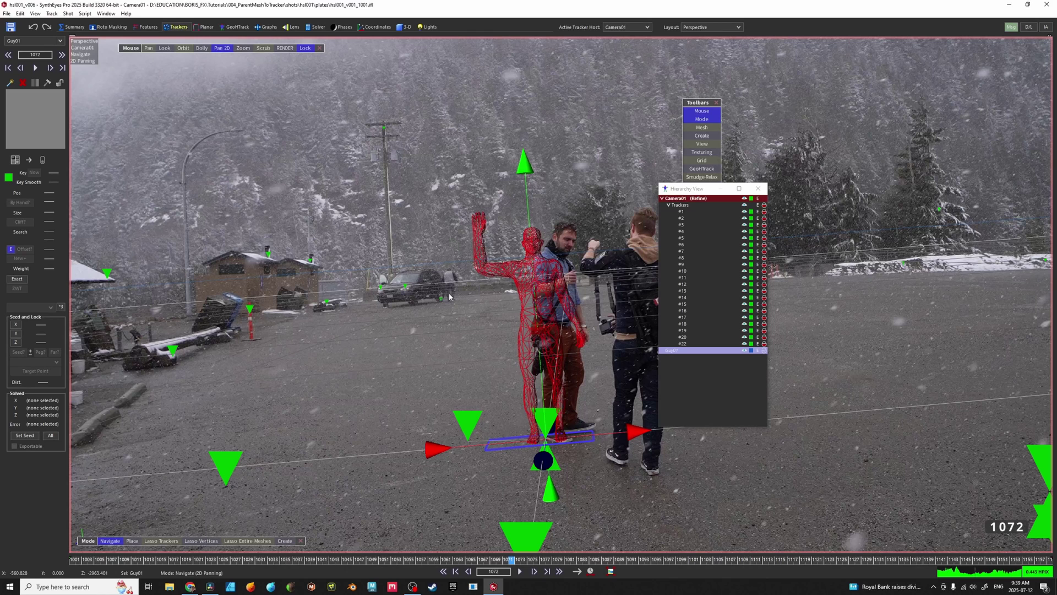
Duplicate the waving human mesh once with zero offsets and move the copy sideways in front of the car
{"action": "left_click", "coordinate": [85, 13]}
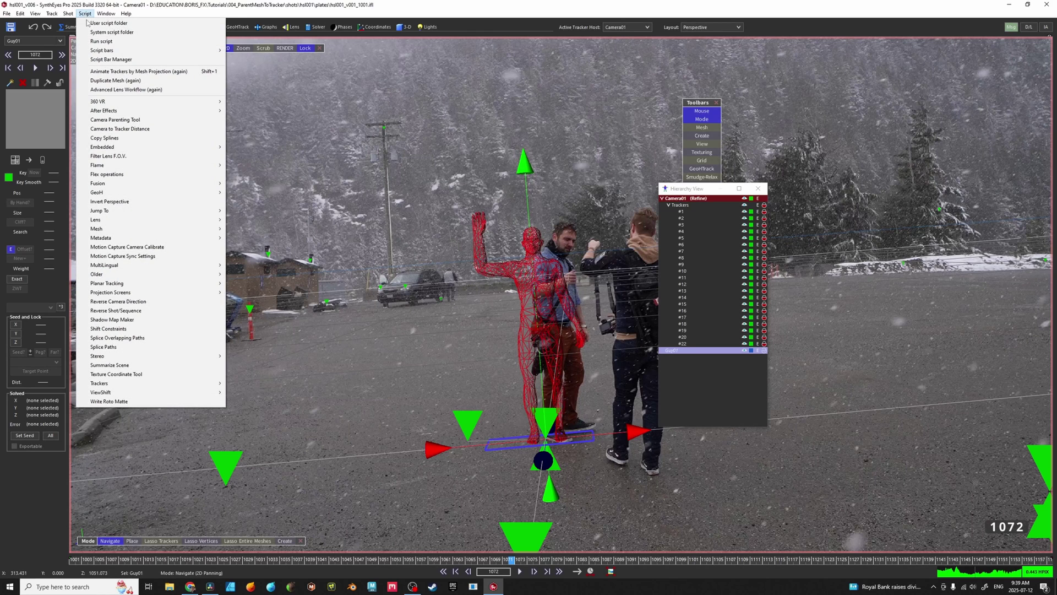
{"action": "left_click", "coordinate": [116, 80]}
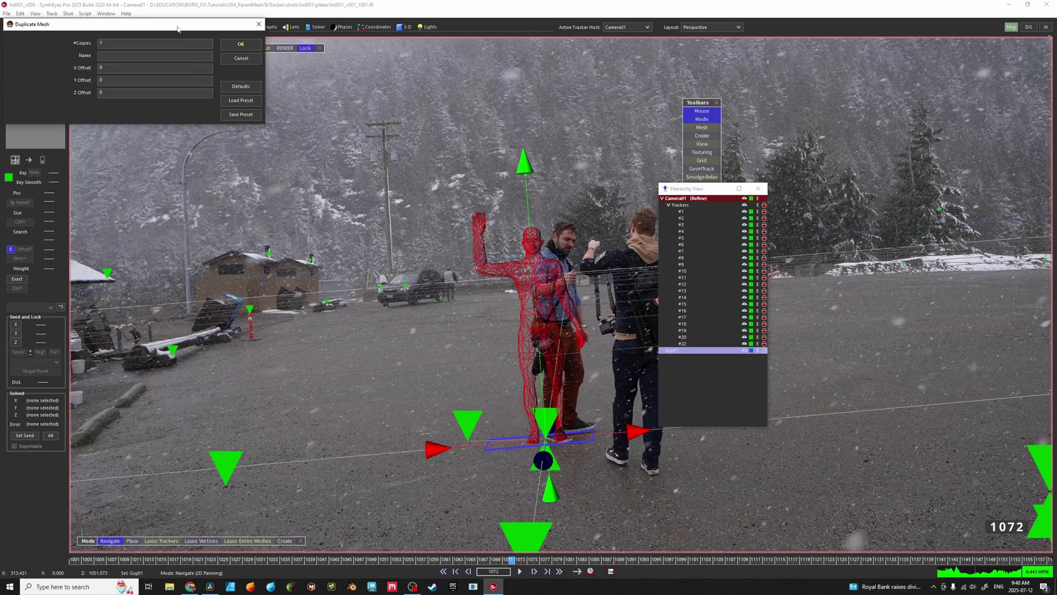
{"action": "left_click_drag", "start_coordinate": [179, 27], "coordinate": [398, 225]}
{"action": "left_click", "coordinate": [462, 240]}
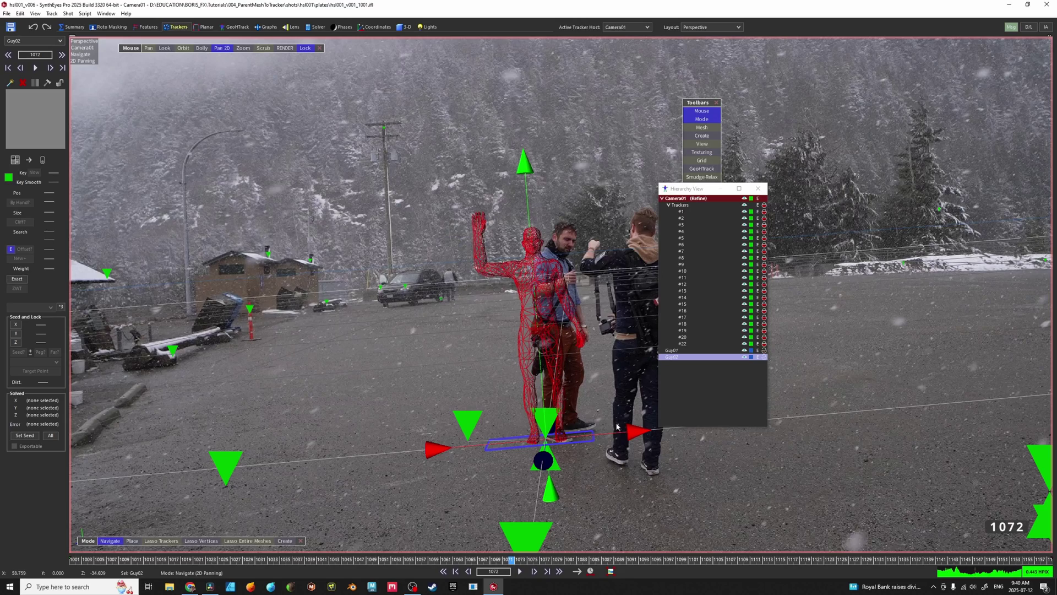
{"action": "left_click_drag", "start_coordinate": [629, 430], "coordinate": [476, 447]}
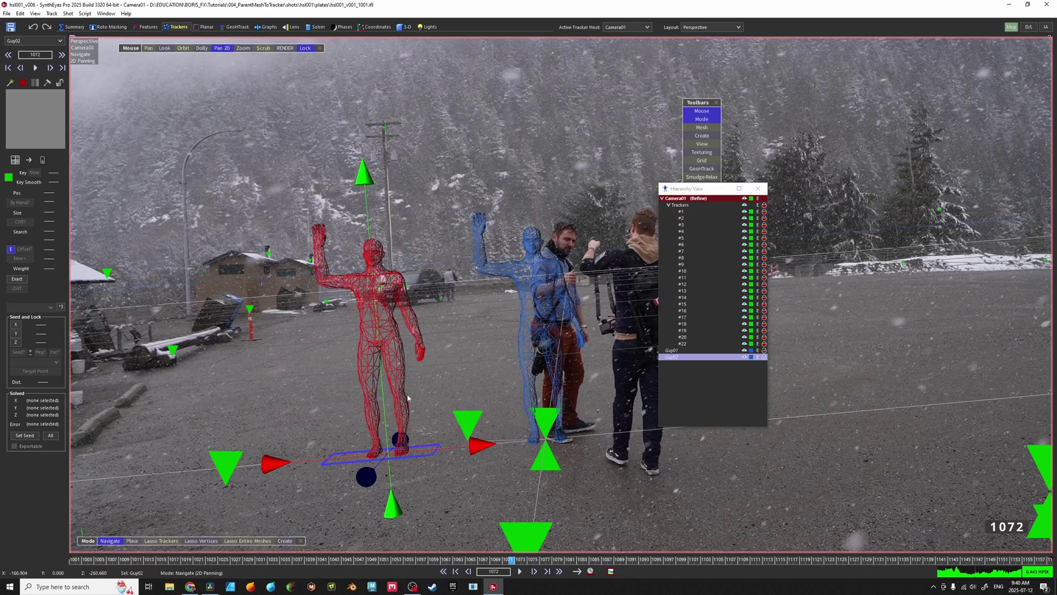
Parent the duplicated human mesh Guy02 to tracker #18 in the hierarchy
{"action": "scroll", "coordinate": [413, 385], "scroll_direction": "up", "scroll_amount": 2}
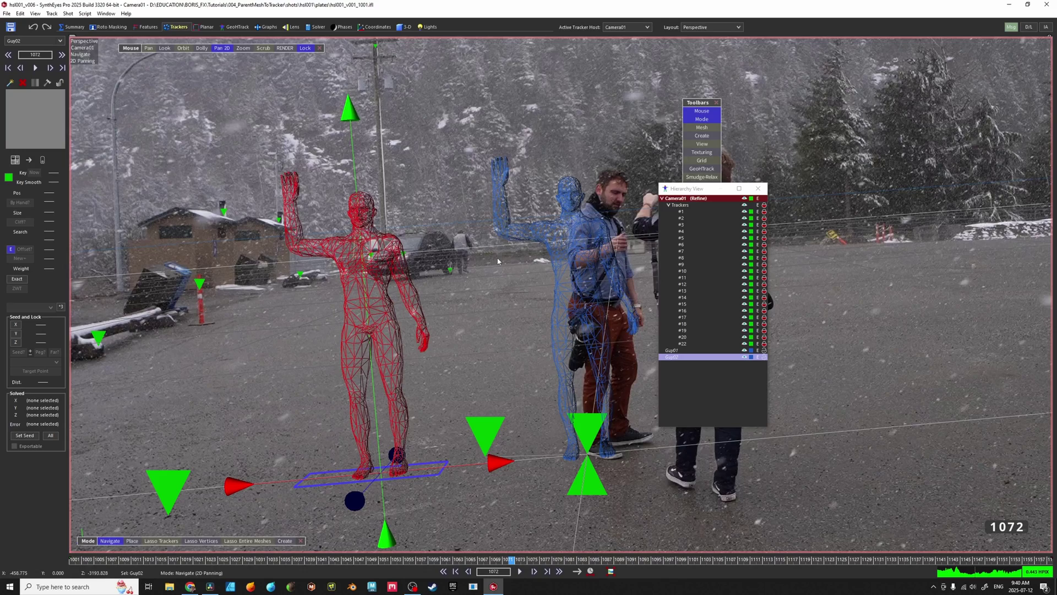
{"action": "mouse_move", "coordinate": [680, 357]}
{"action": "left_mouse_down"}
{"action": "mouse_move", "coordinate": [689, 330]}
{"action": "mouse_move", "coordinate": [674, 338]}
{"action": "left_mouse_up"}
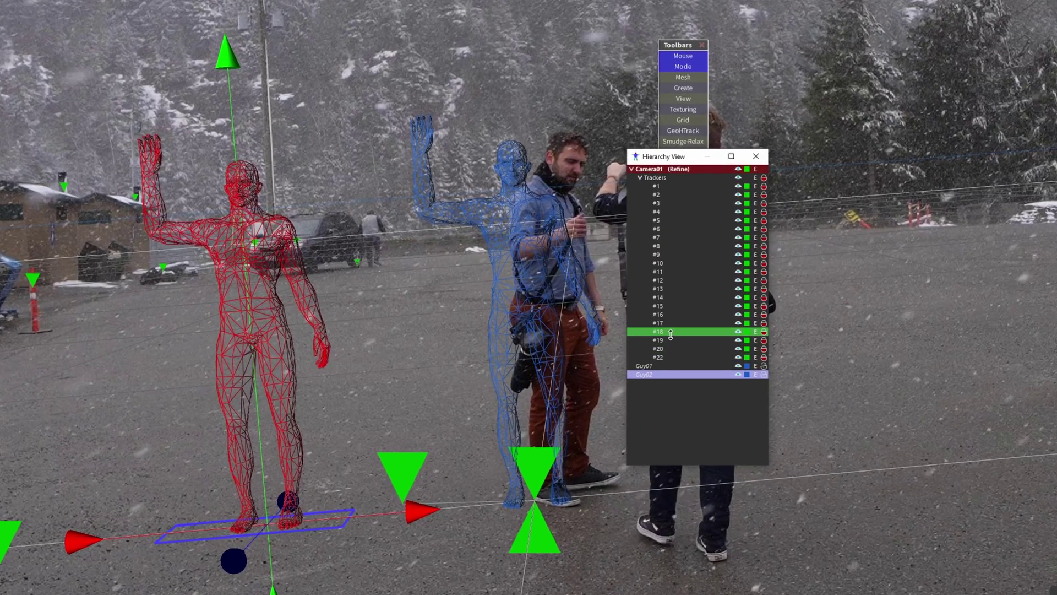
{"action": "left_click", "coordinate": [669, 332]}
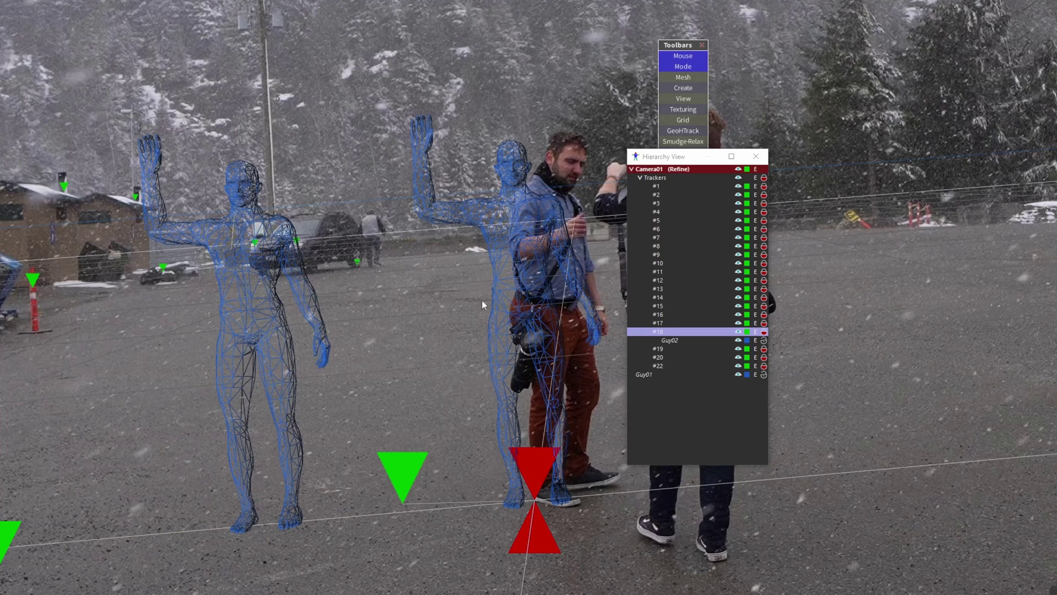
{"action": "left_click", "coordinate": [664, 323]}
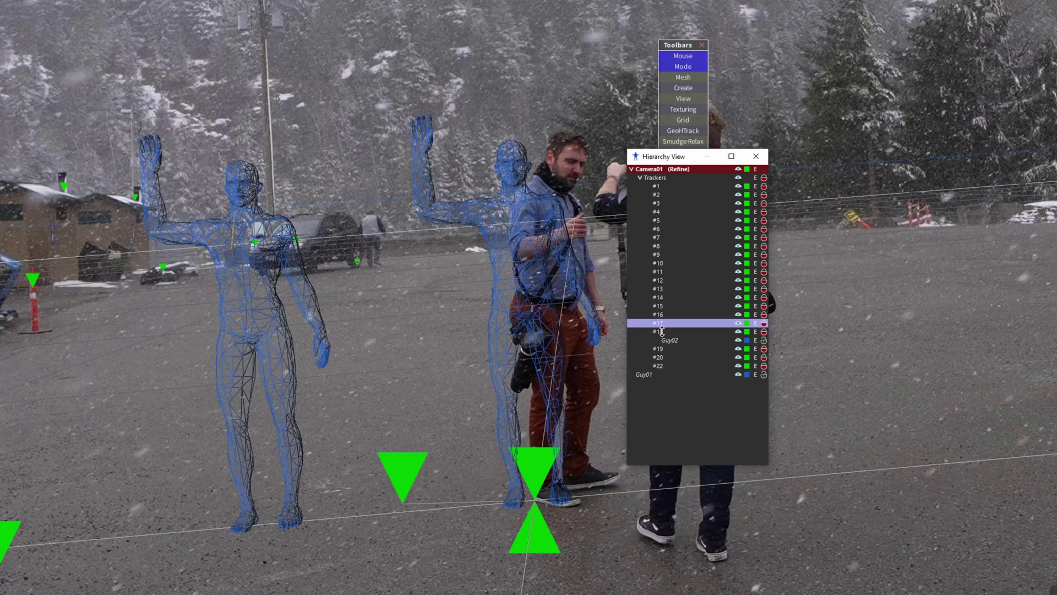
{"action": "left_click", "coordinate": [663, 330]}
{"action": "left_click", "coordinate": [671, 340]}
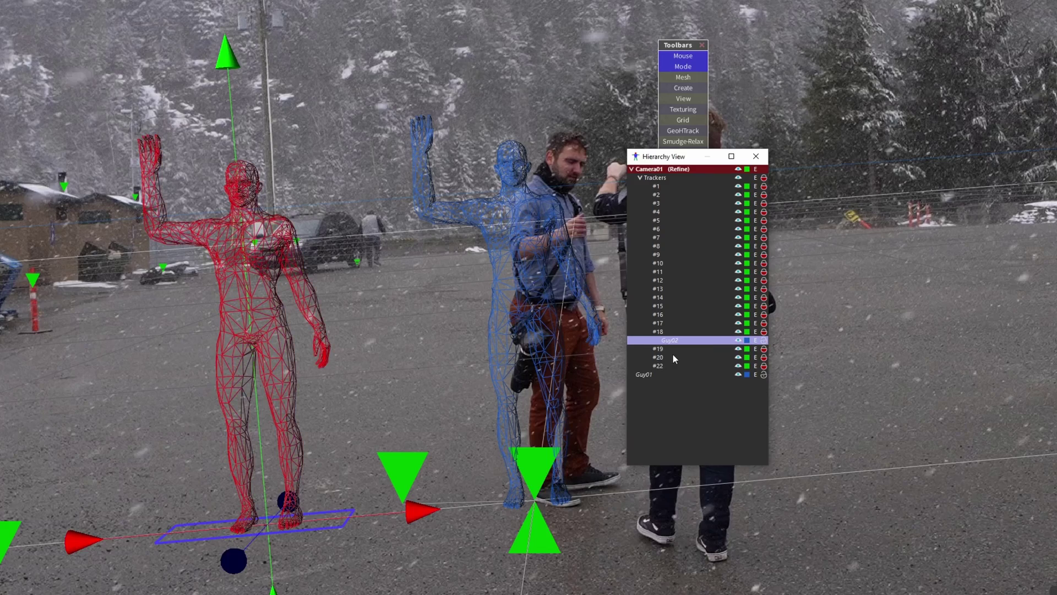
Identify the tracker at the parked car's rear wheel and reparent Guy02 to tracker #20
{"action": "scroll", "coordinate": [358, 186], "scroll_direction": "up", "scroll_amount": 5}
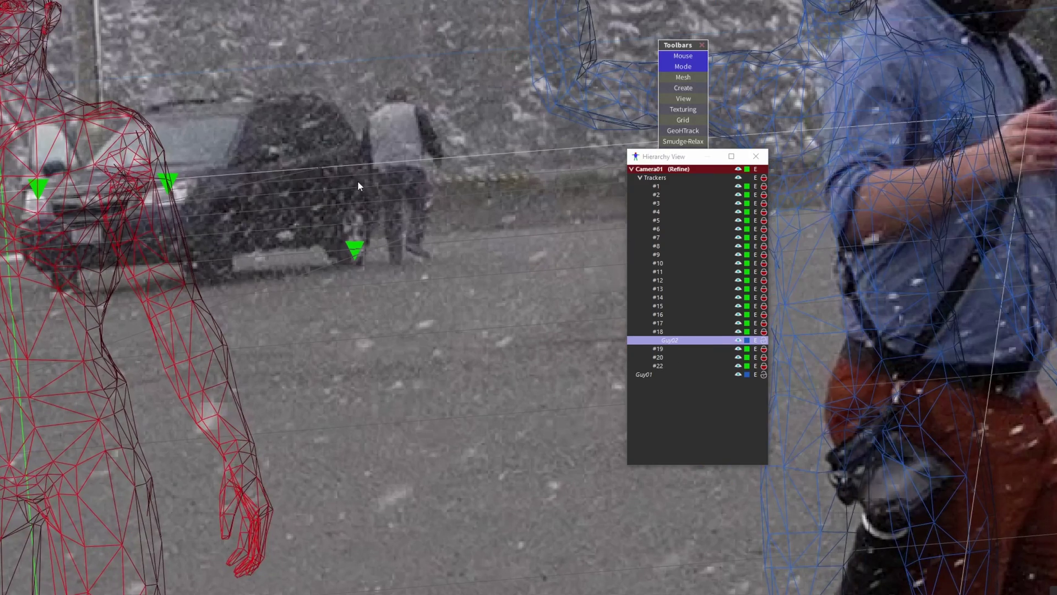
{"action": "left_click", "coordinate": [354, 250]}
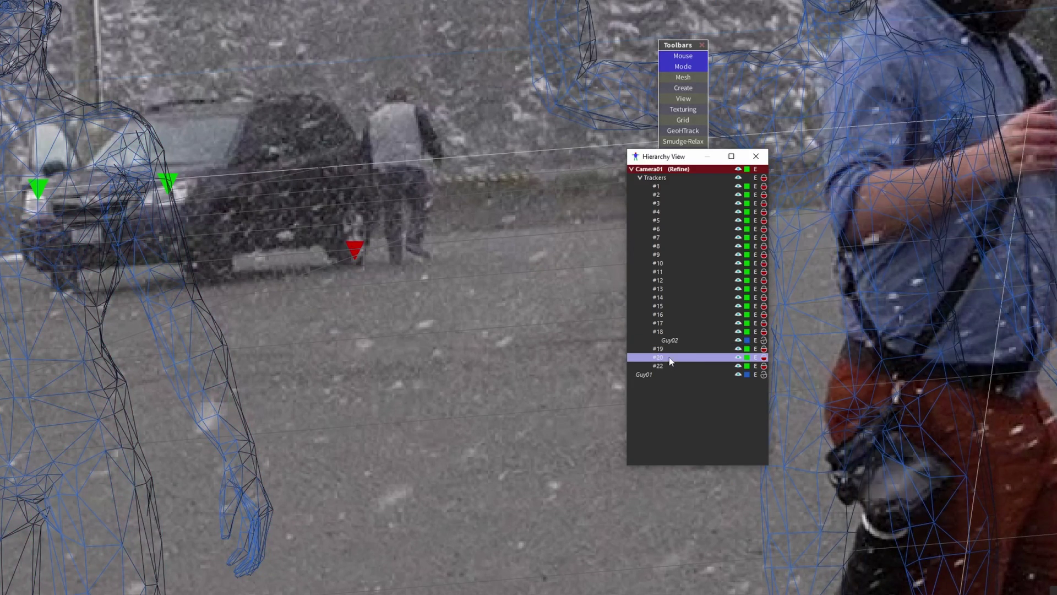
{"action": "left_click_drag", "start_coordinate": [673, 341], "coordinate": [671, 367]}
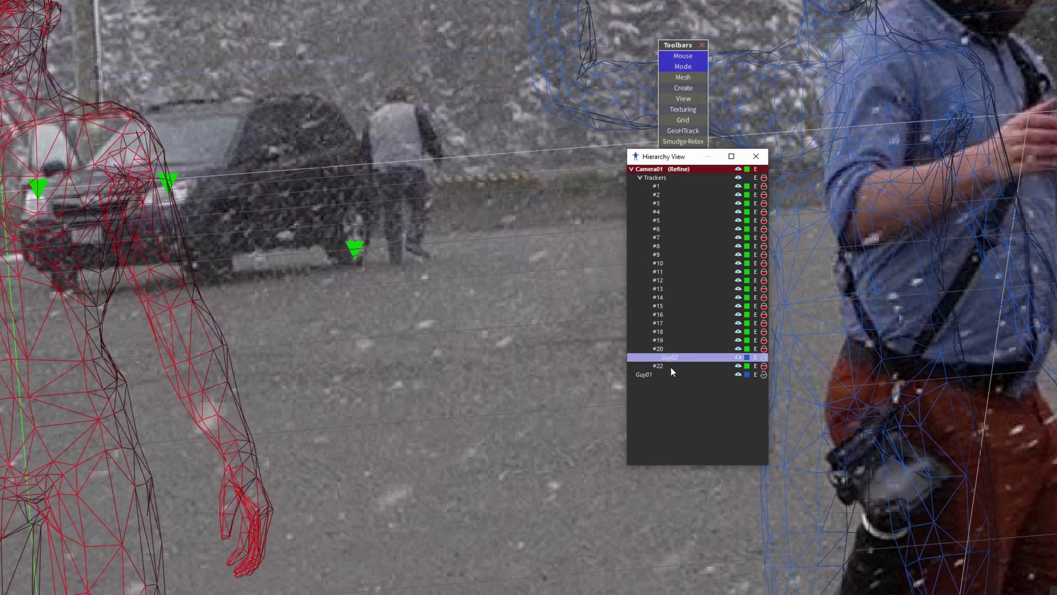
{"action": "left_click", "coordinate": [677, 383]}
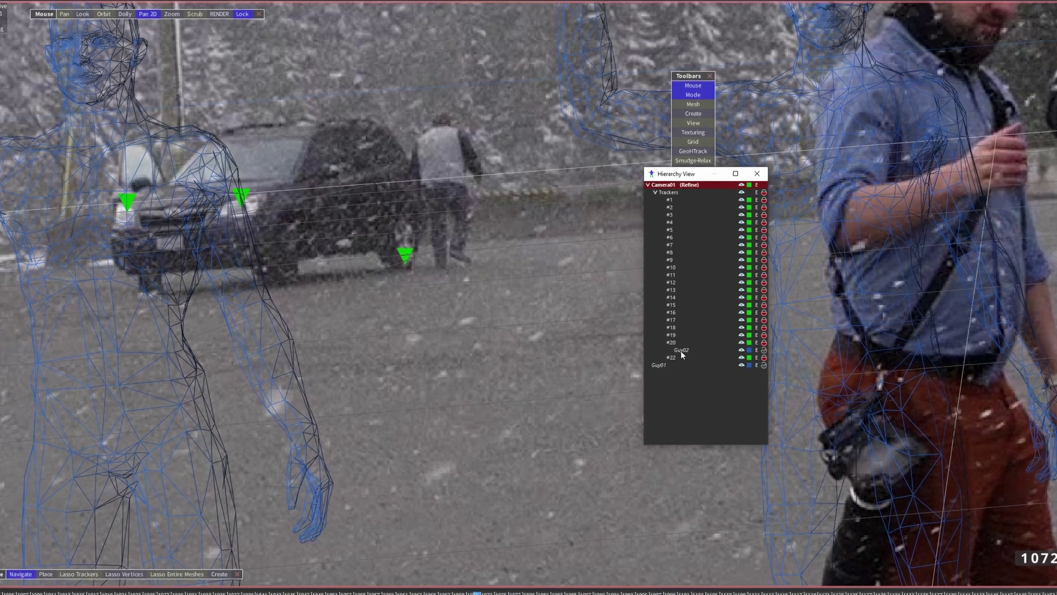
{"action": "left_click", "coordinate": [669, 358]}
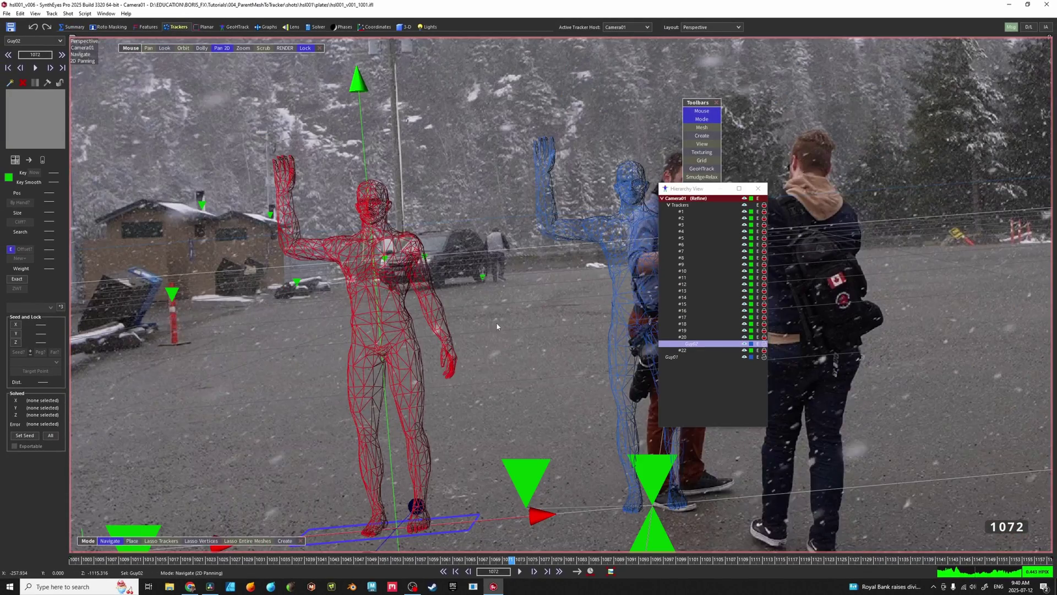
{"action": "middle_click_drag", "start_coordinate": [479, 322], "coordinate": [491, 310]}
{"action": "scroll", "coordinate": [491, 310], "scroll_direction": "down", "scroll_amount": 2}
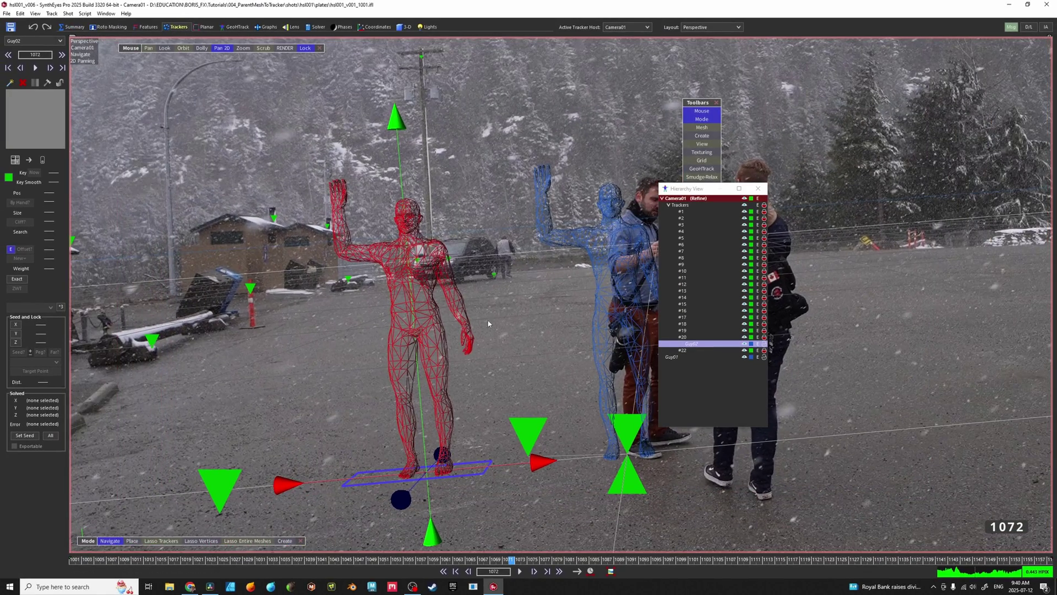
Reset Guy02's X, Y and Z position to 0 and play the shot to check it on tracker #20
{"action": "left_click", "coordinate": [405, 27]}
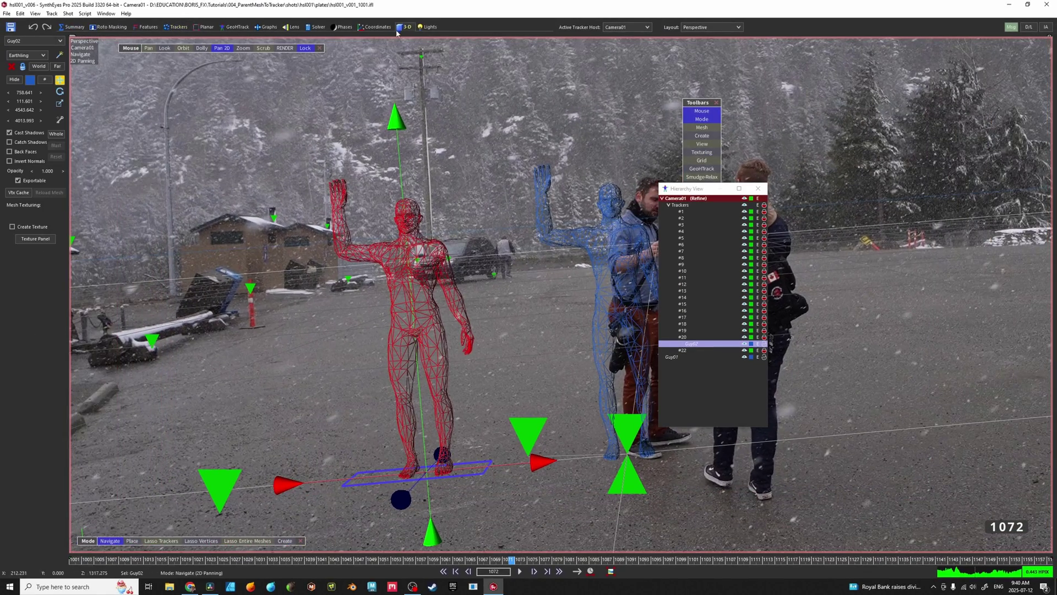
{"action": "right_click", "coordinate": [25, 93]}
{"action": "right_click", "coordinate": [24, 110]}
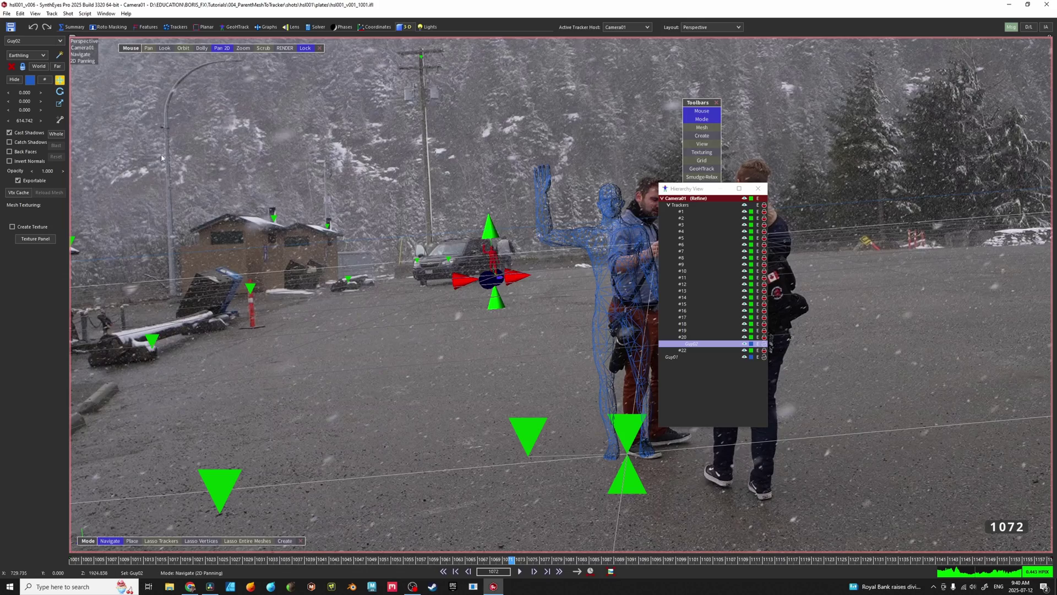
{"action": "scroll", "coordinate": [512, 274], "scroll_direction": "up", "scroll_amount": 5}
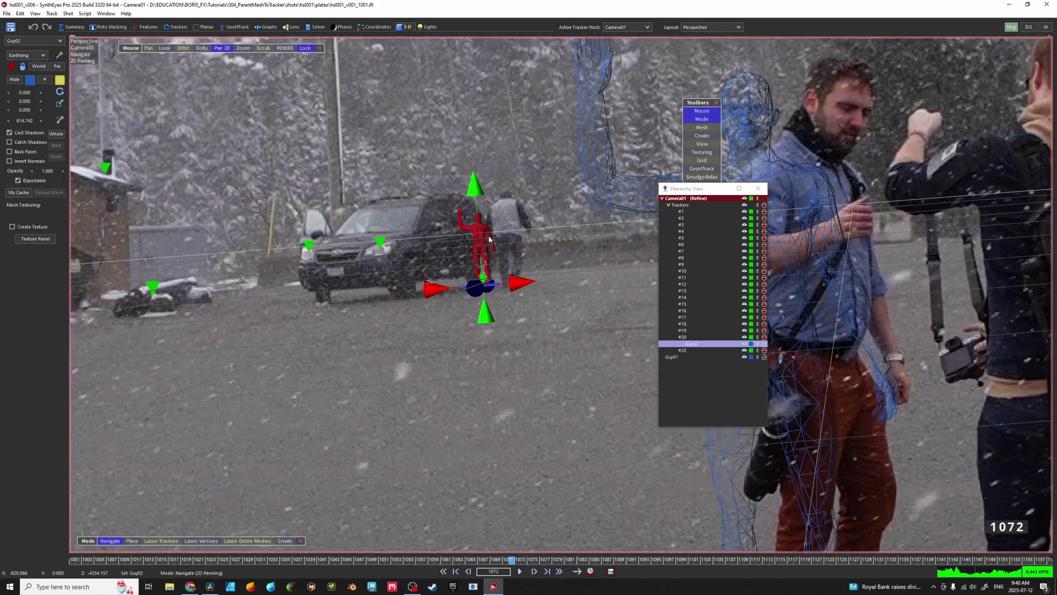
{"action": "scroll", "coordinate": [491, 228], "scroll_direction": "up", "scroll_amount": 3}
{"action": "scroll", "coordinate": [493, 248], "scroll_direction": "down", "scroll_amount": 5}
{"action": "key", "text": "space"}
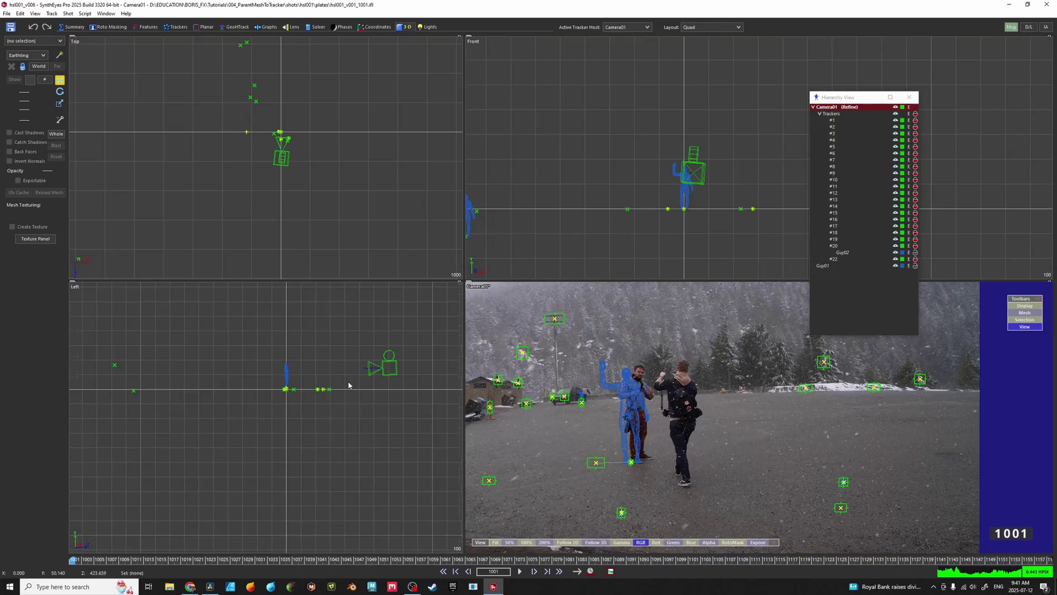
Examine the human meshes and trackers in the Left and Front views, moving the Hierarchy View out of the way
{"action": "scroll", "coordinate": [348, 386], "scroll_direction": "down", "scroll_amount": 3}
{"action": "middle_click_drag", "start_coordinate": [149, 384], "coordinate": [281, 398]}
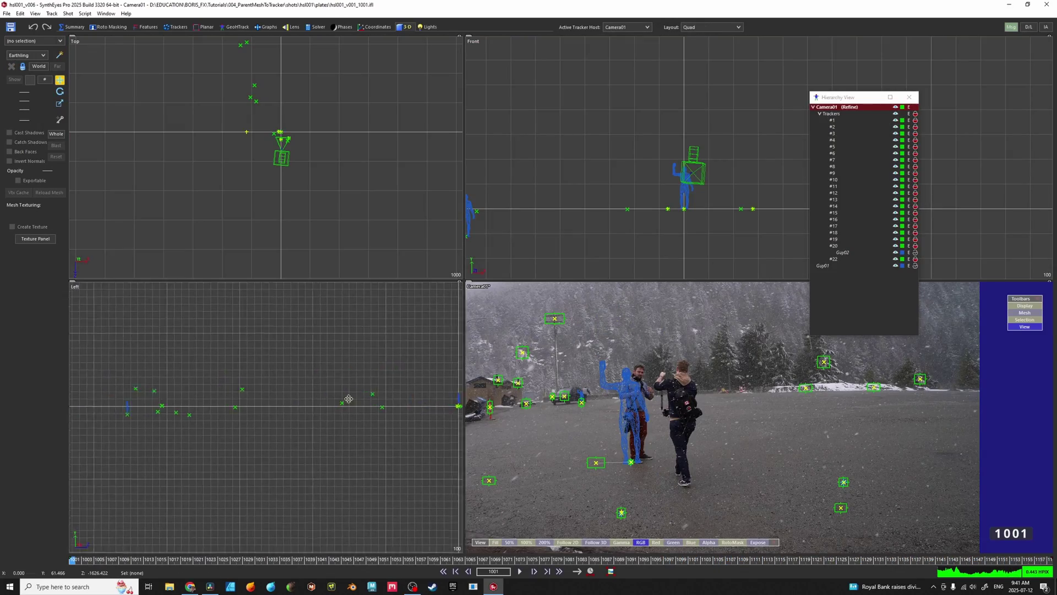
{"action": "middle_click_drag", "start_coordinate": [148, 408], "coordinate": [263, 402]}
{"action": "scroll", "coordinate": [244, 398], "scroll_direction": "up", "scroll_amount": 5}
{"action": "scroll", "coordinate": [200, 404], "scroll_direction": "down", "scroll_amount": 6}
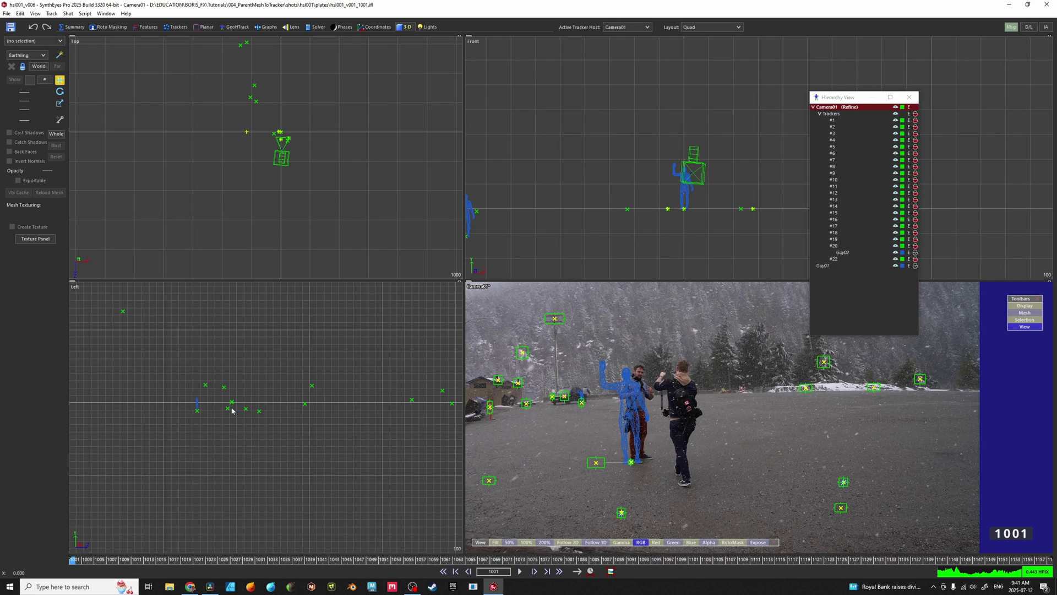
{"action": "middle_click_drag", "start_coordinate": [555, 228], "coordinate": [634, 180]}
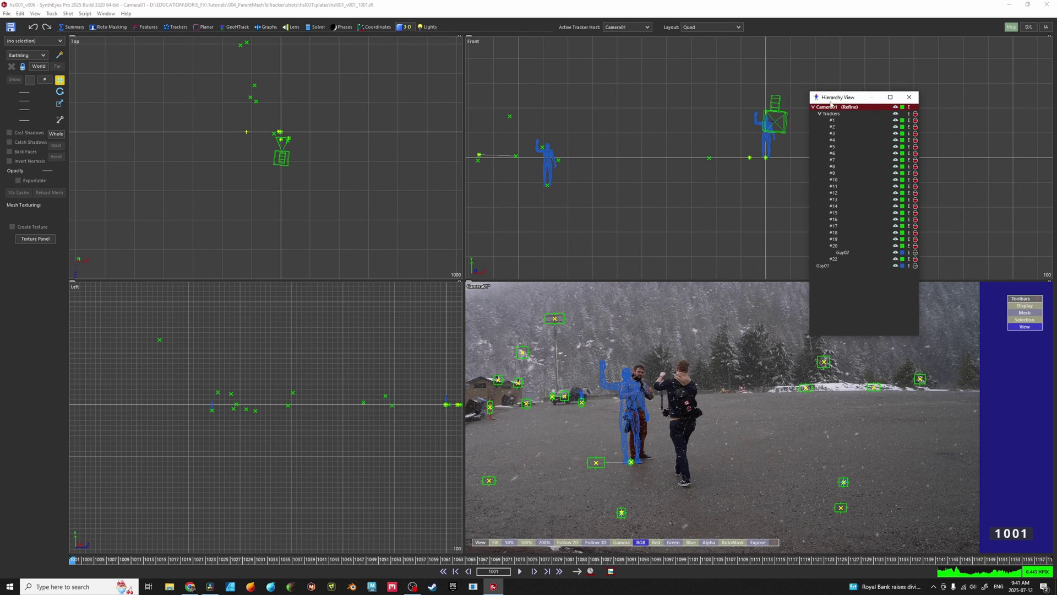
{"action": "left_click_drag", "start_coordinate": [843, 97], "coordinate": [902, 78]}
{"action": "middle_click_drag", "start_coordinate": [679, 198], "coordinate": [711, 208]}
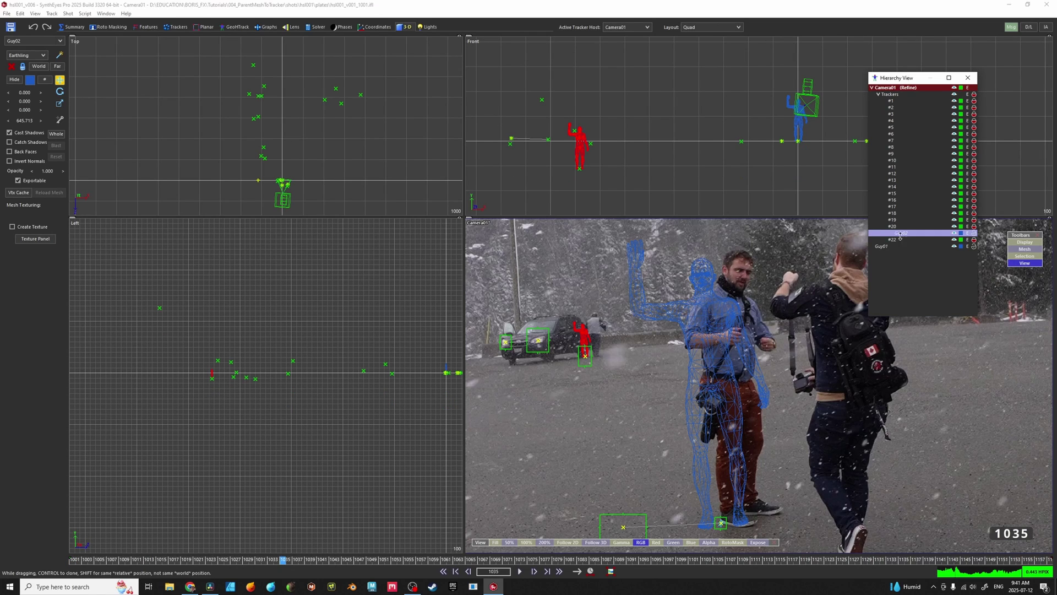
Unparent Guy02 from tracker #20 in the hierarchy and select Tracker5 on the front of the parked car
{"action": "left_click_drag", "start_coordinate": [898, 234], "coordinate": [904, 260]}
{"action": "middle_click_drag", "start_coordinate": [560, 356], "coordinate": [604, 303]}
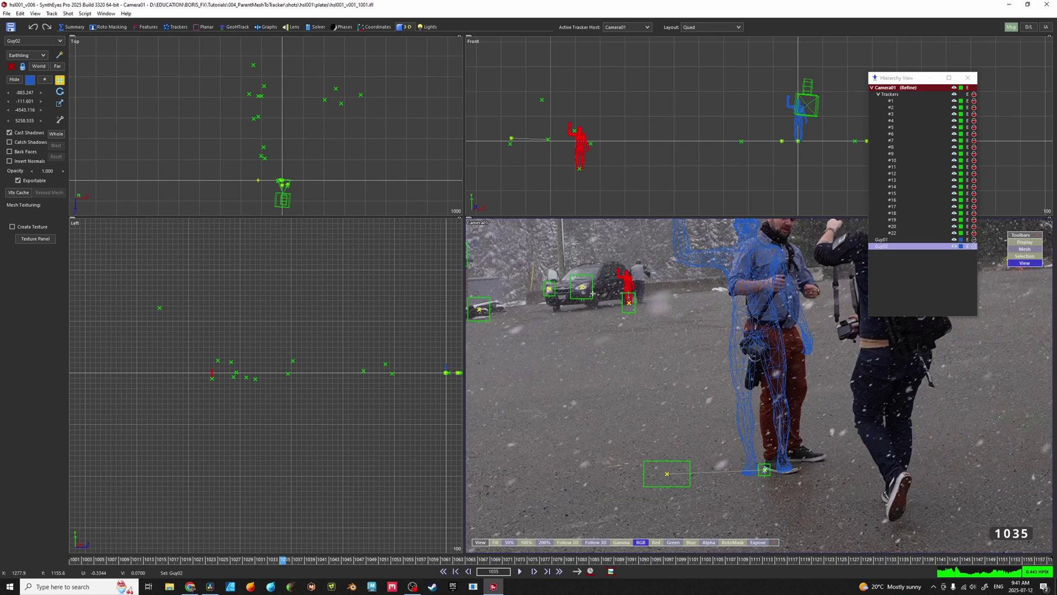
{"action": "left_click", "coordinate": [588, 291]}
{"action": "left_click", "coordinate": [550, 290]}
{"action": "middle_click_drag", "start_coordinate": [559, 301], "coordinate": [560, 311]}
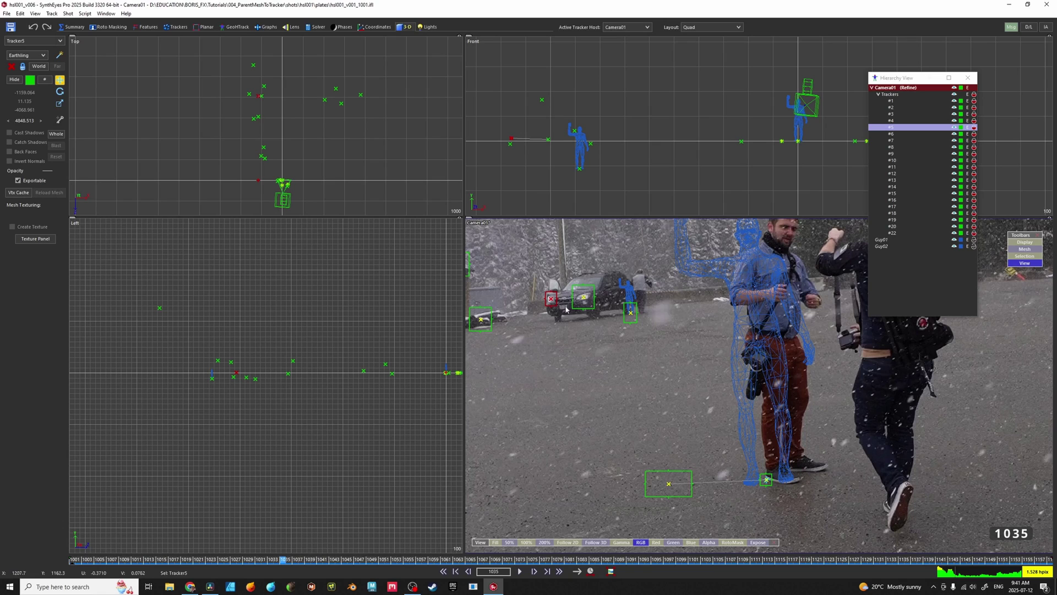
Set the distance constraint from Tracker5 to Tracker4 to 175 and re-solve the scene
{"action": "left_click", "coordinate": [175, 27]}
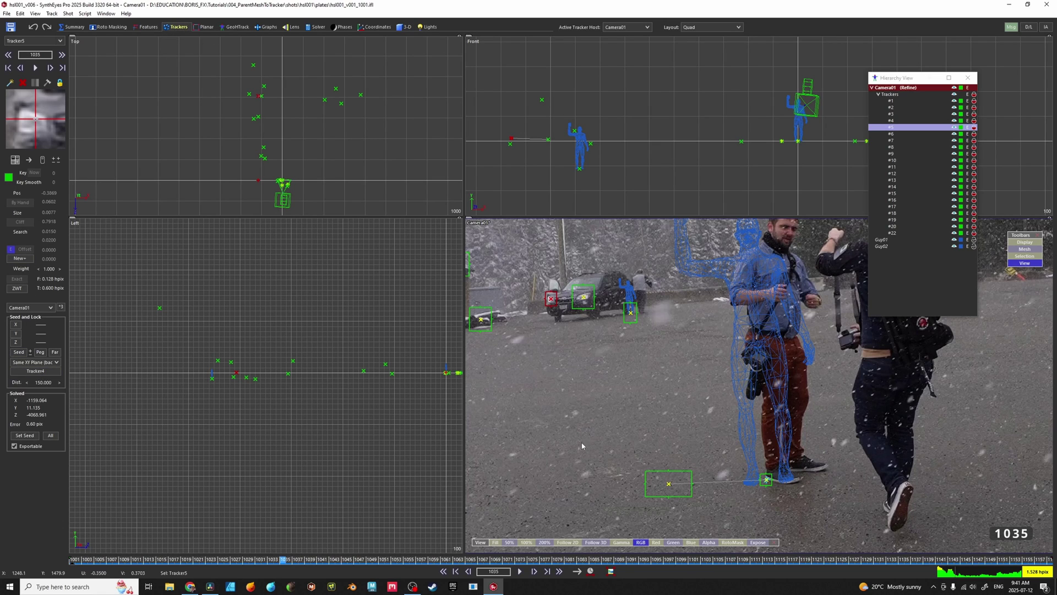
{"action": "mouse_move", "coordinate": [603, 461]}
{"action": "left_mouse_down"}
{"action": "mouse_move", "coordinate": [622, 507]}
{"action": "mouse_move", "coordinate": [820, 504]}
{"action": "mouse_move", "coordinate": [611, 464]}
{"action": "left_mouse_up"}
{"action": "middle_click_drag", "start_coordinate": [738, 483], "coordinate": [683, 427]}
{"action": "scroll", "coordinate": [716, 368], "scroll_direction": "down", "scroll_amount": 3}
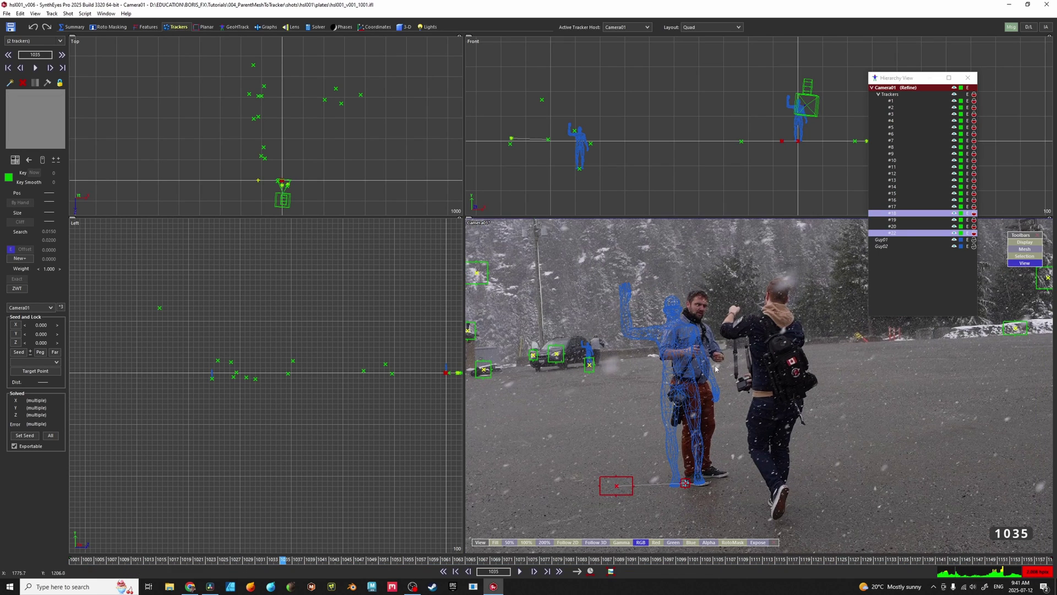
{"action": "scroll", "coordinate": [640, 410], "scroll_direction": "up", "scroll_amount": 2}
{"action": "left_click", "coordinate": [576, 342]}
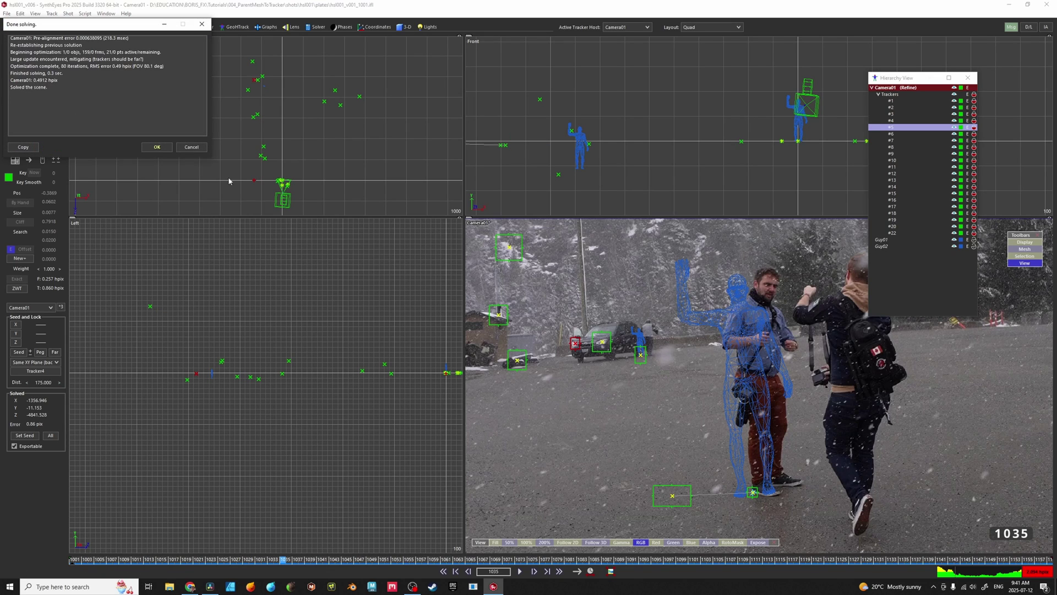
{"action": "left_click", "coordinate": [157, 147]}
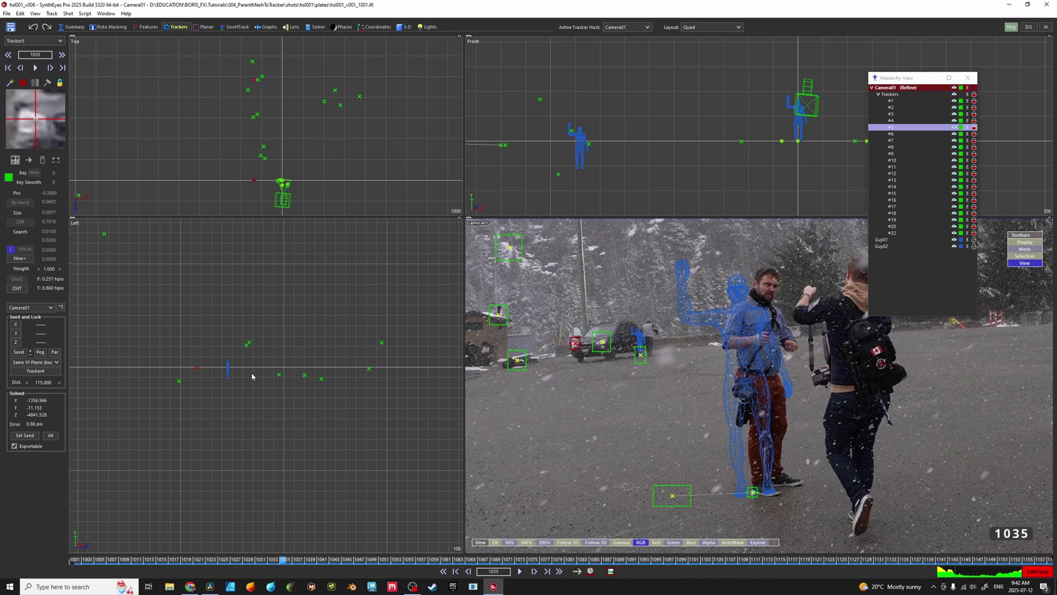
Try moving unparented Guy02 onto tracker #20's re-solved position in the Left view, and undo the move and the solve
{"action": "left_click_drag", "start_coordinate": [227, 372], "coordinate": [207, 364]}
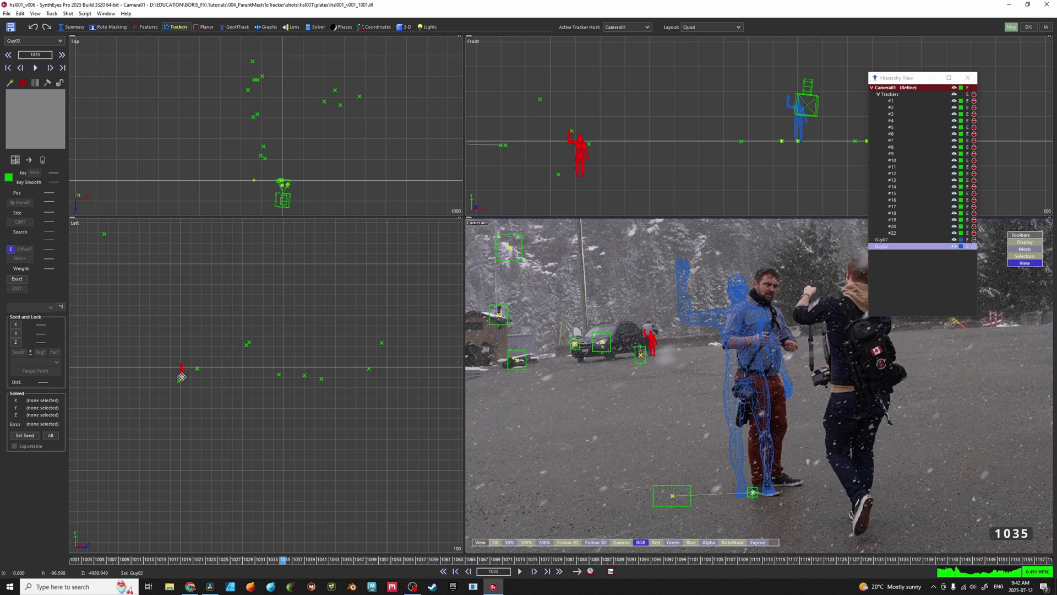
{"action": "left_click", "coordinate": [263, 378]}
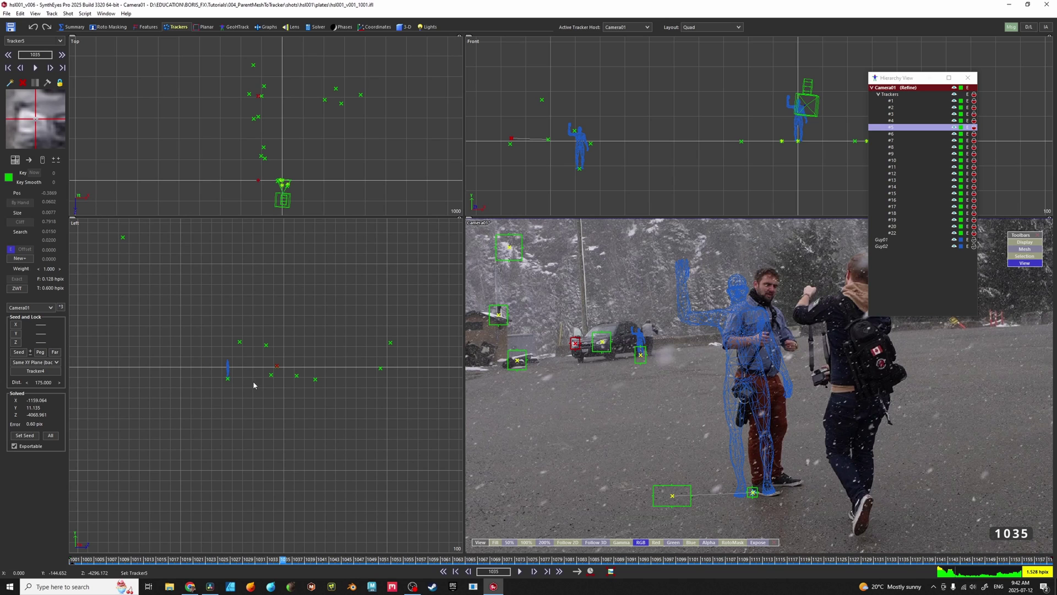
Parent Guy02 to tracker #20 again in the hierarchy
{"action": "scroll", "coordinate": [640, 352], "scroll_direction": "up", "scroll_amount": 5}
{"action": "left_click", "coordinate": [638, 328]}
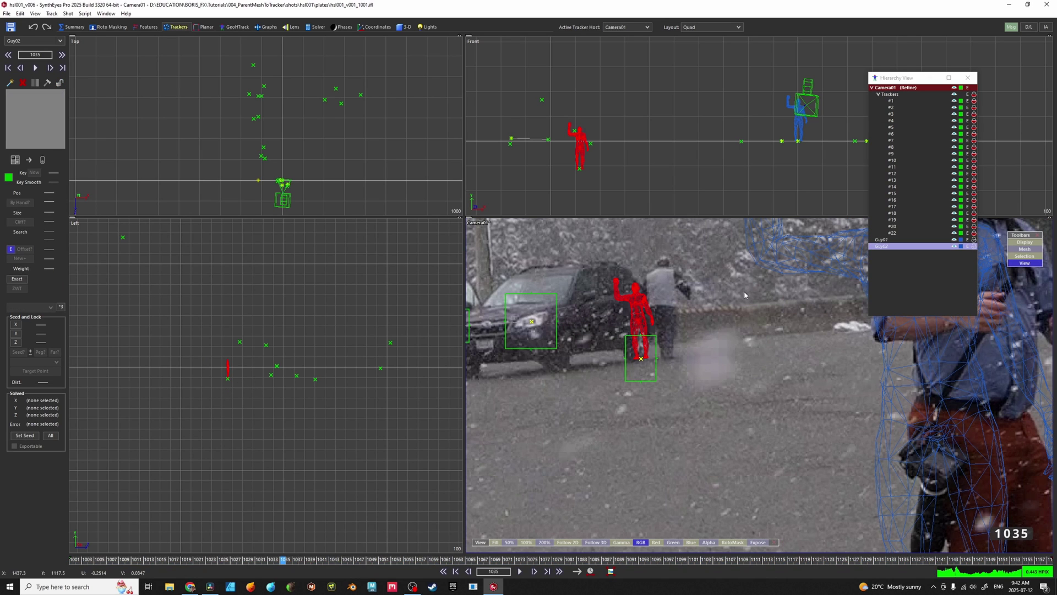
{"action": "left_click", "coordinate": [893, 227]}
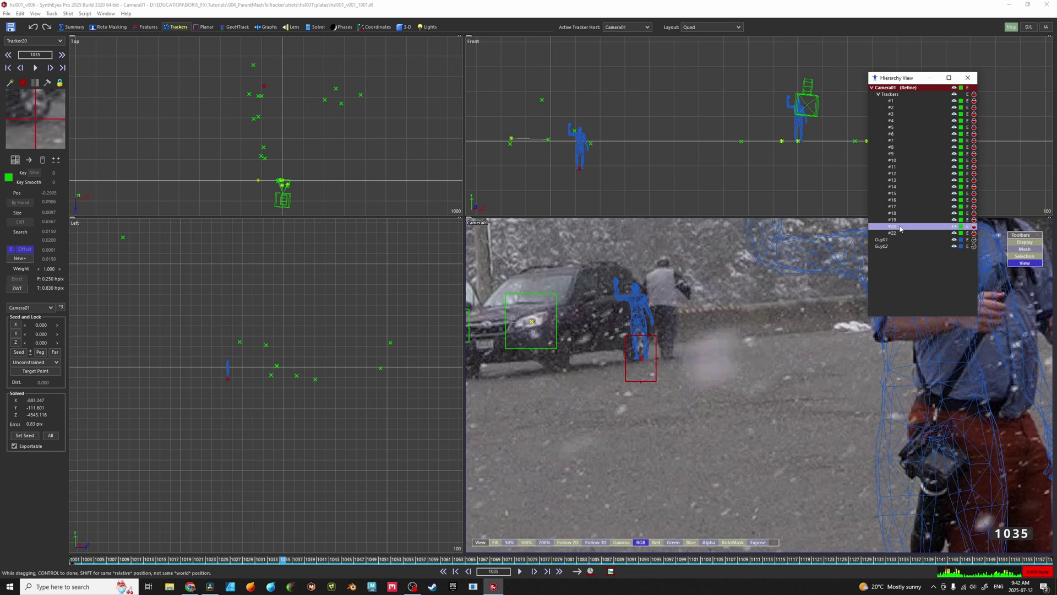
{"action": "left_click_drag", "start_coordinate": [889, 248], "coordinate": [901, 226]}
Re-solve the scene with Guy02 parented and compare its position by undoing and redoing the solve
{"action": "left_click", "coordinate": [268, 344]}
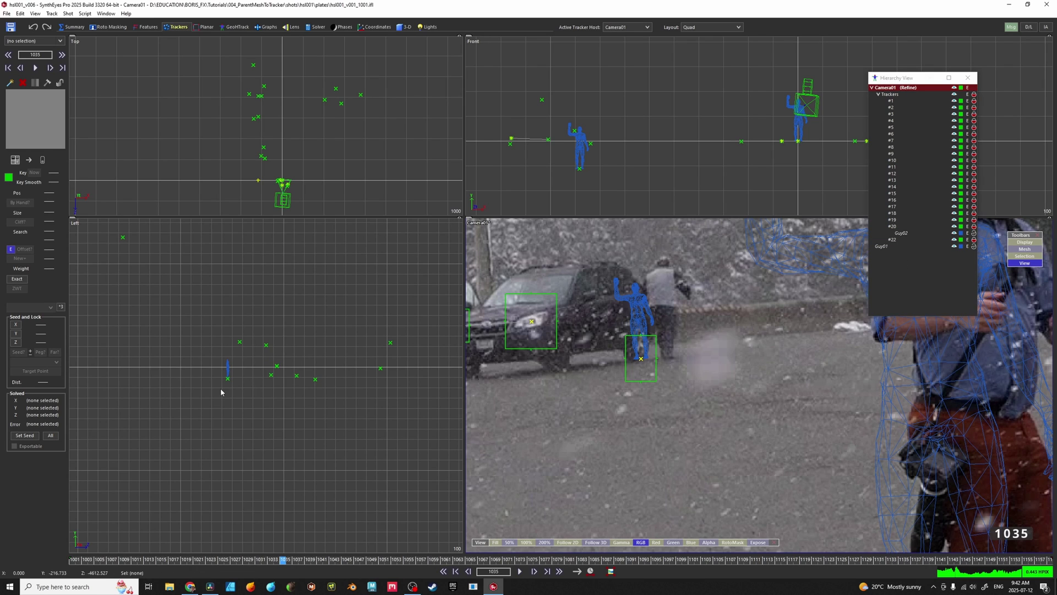
{"action": "key", "text": "shift+g"}
{"action": "left_click", "coordinate": [158, 147]}
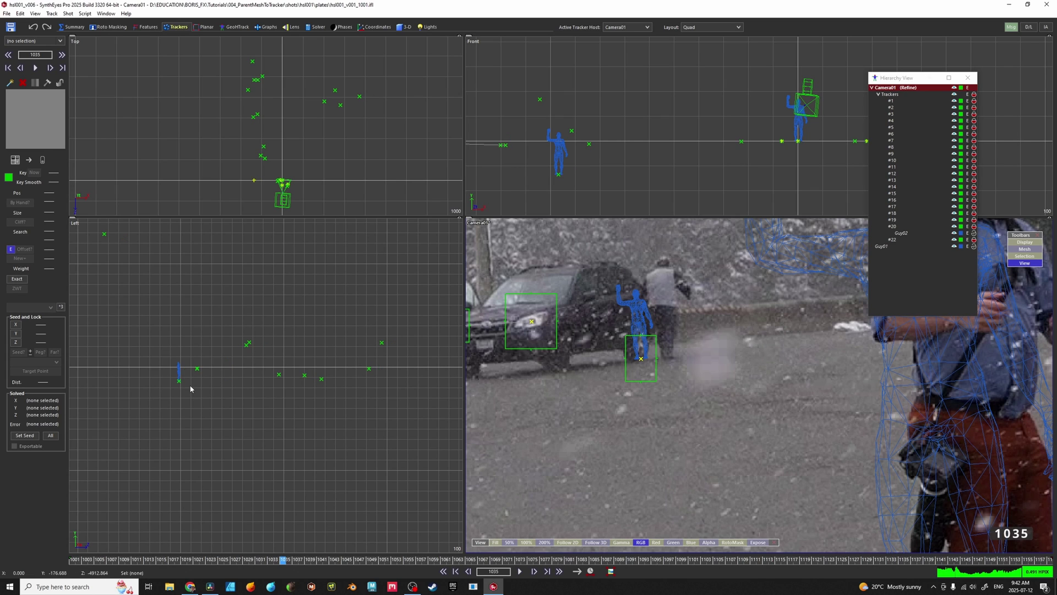
{"action": "key", "text": "ctrl+z"}
{"action": "key", "text": "ctrl+y"}
{"action": "key", "text": "ctrl+z"}
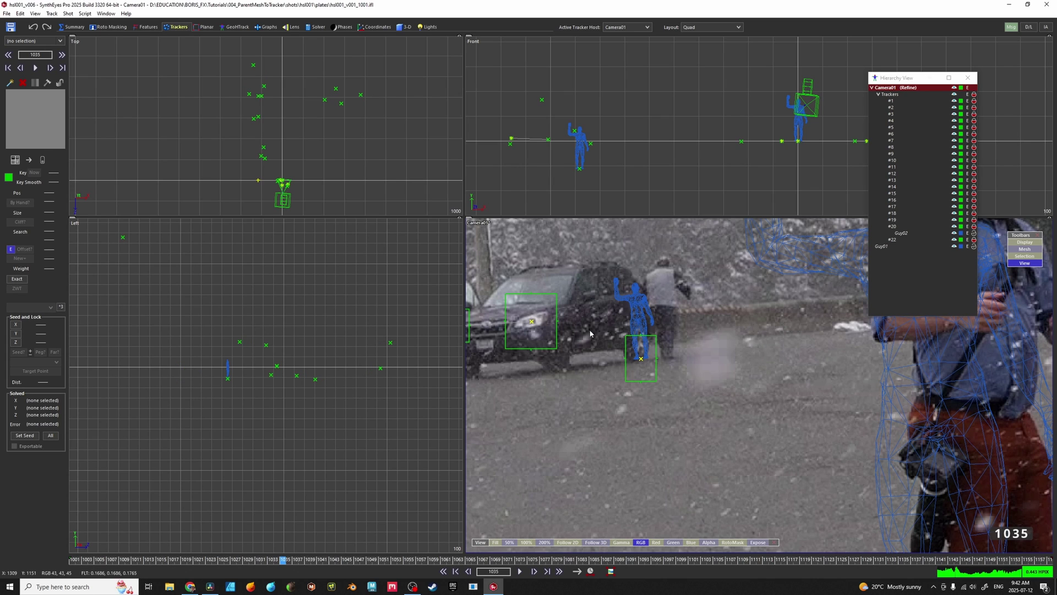
{"action": "scroll", "coordinate": [626, 360], "scroll_direction": "down", "scroll_amount": 5}
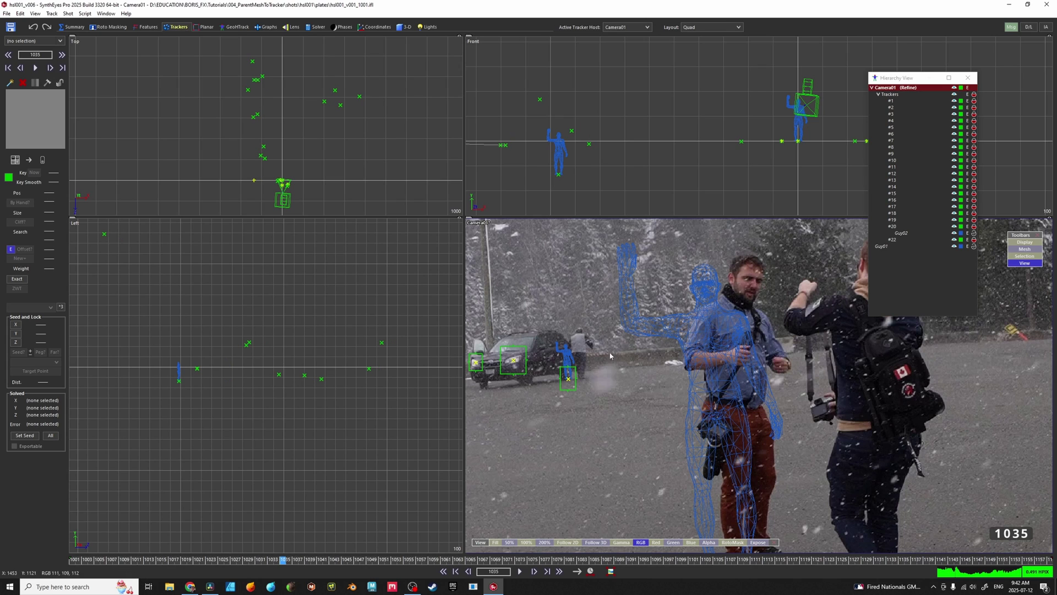
Set Tracker5's distance to Tracker4 to 120 and re-solve the scene
{"action": "left_click", "coordinate": [197, 368]}
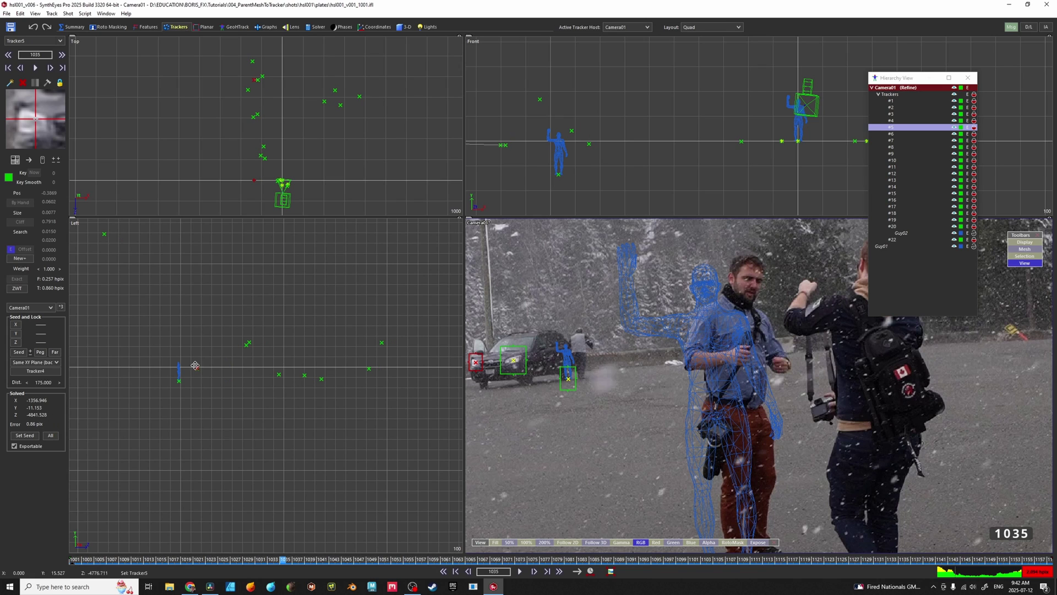
{"action": "double_click", "coordinate": [46, 382]}
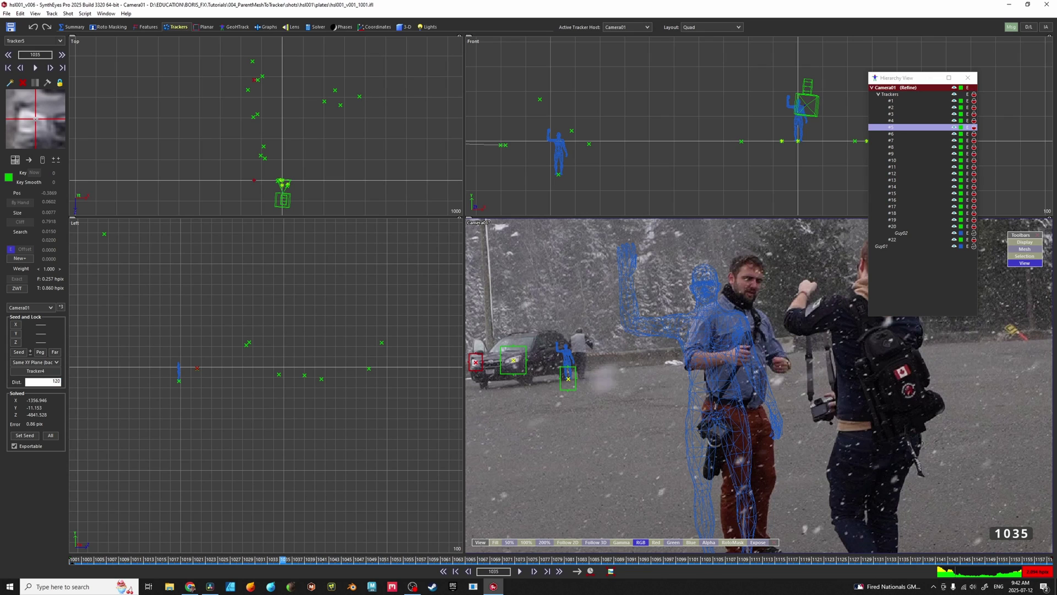
{"action": "key", "text": "Return"}
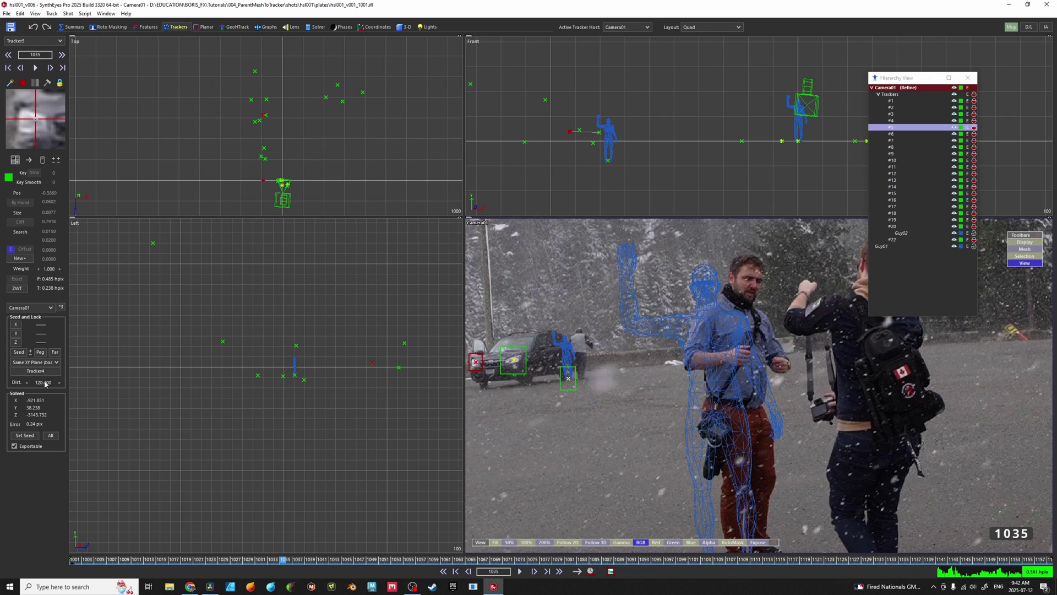
Set Tracker5's distance to Tracker4 to 110, re-solve, and scrub the shot to check Guy02 beside the car
{"action": "double_click", "coordinate": [46, 382]}
{"action": "type", "text": "110"}
{"action": "key", "text": "Return"}
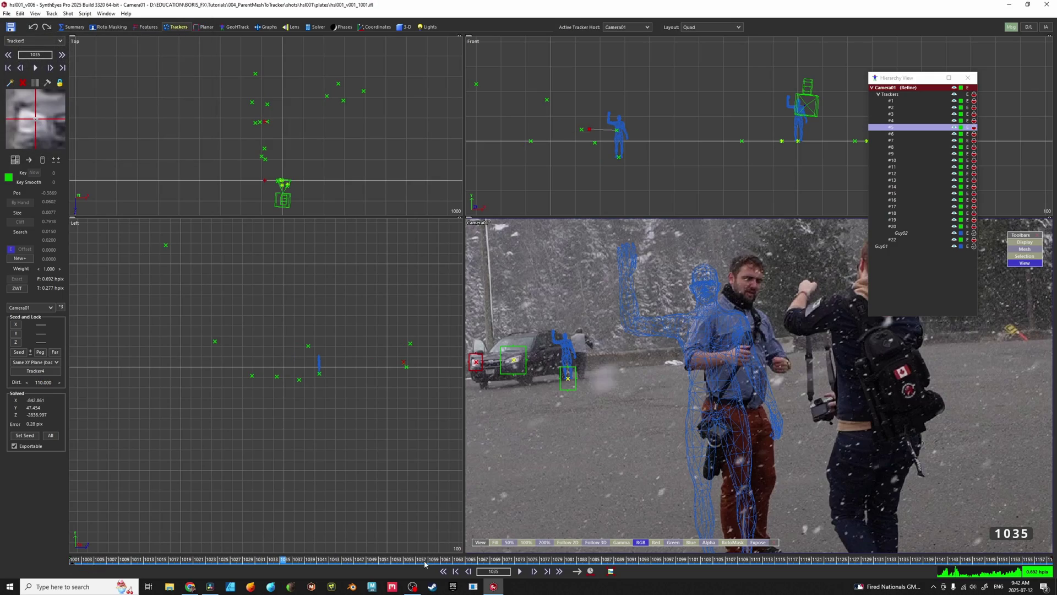
{"action": "left_click_drag", "start_coordinate": [284, 560], "coordinate": [838, 577]}
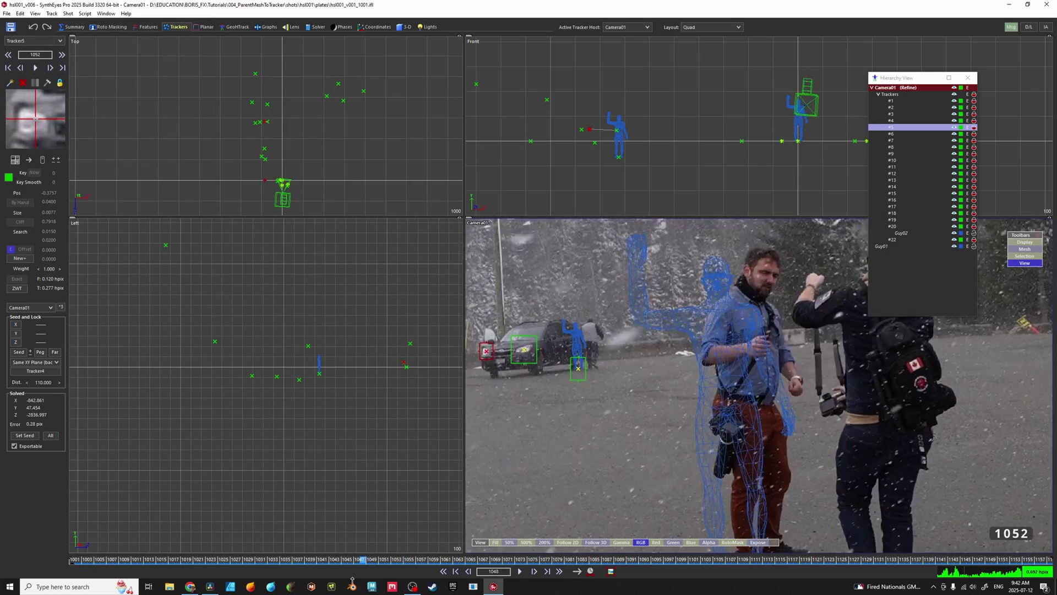
{"action": "scroll", "coordinate": [548, 332], "scroll_direction": "up", "scroll_amount": 4}
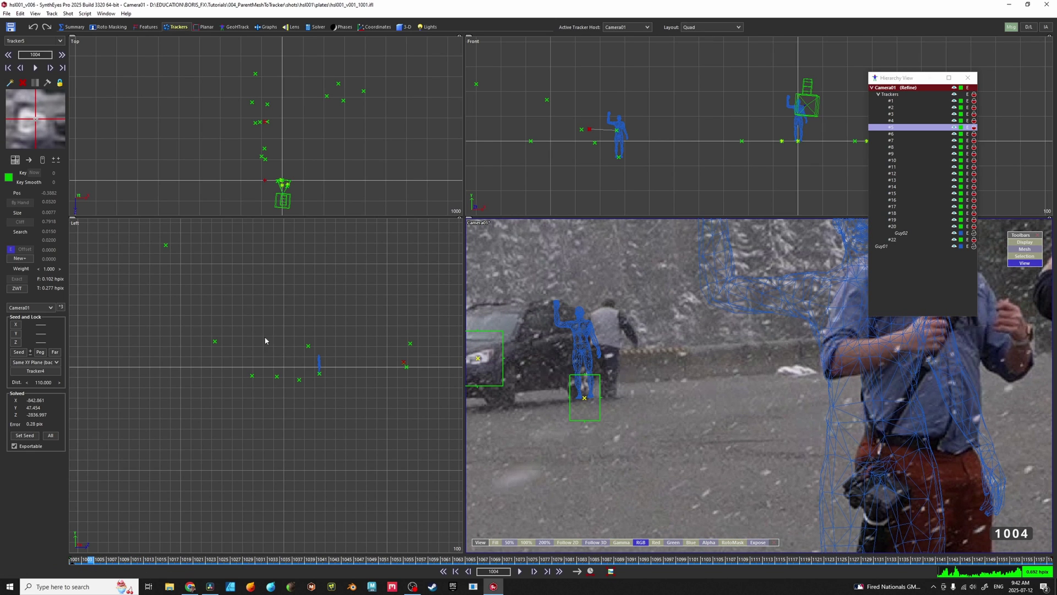
Try a distance of 100 between Tracker5 and Tracker4 with a re-solve of the scene
{"action": "double_click", "coordinate": [45, 381]}
{"action": "type", "text": "100"}
{"action": "key", "text": "Return"}
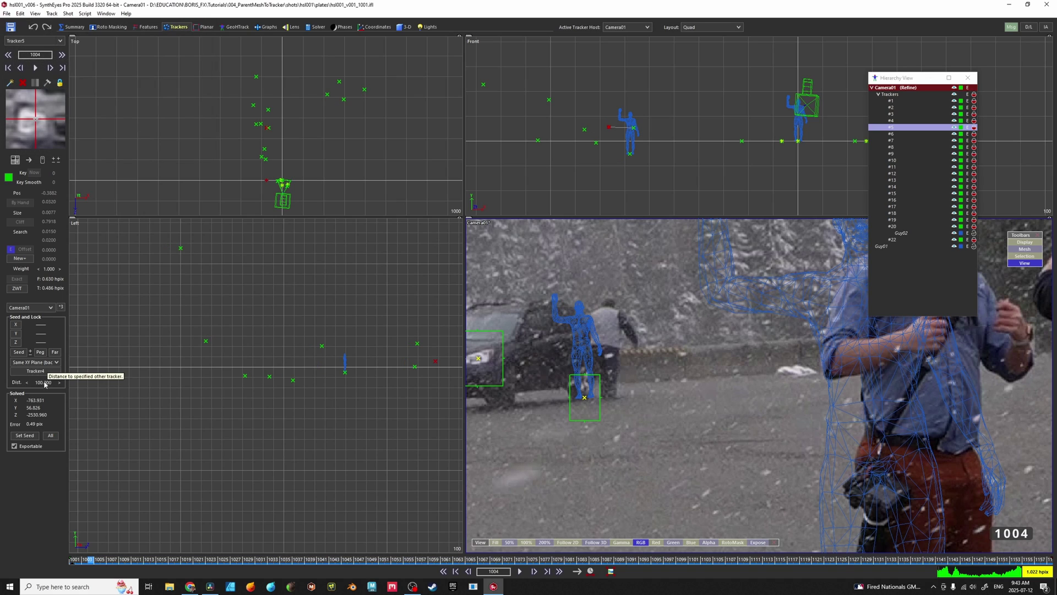
Scrub the shot to frame 1021 and examine both human meshes in the camera and Front views
{"action": "scroll", "coordinate": [482, 397], "scroll_direction": "down", "scroll_amount": 5}
{"action": "left_click_drag", "start_coordinate": [91, 559], "coordinate": [197, 559]}
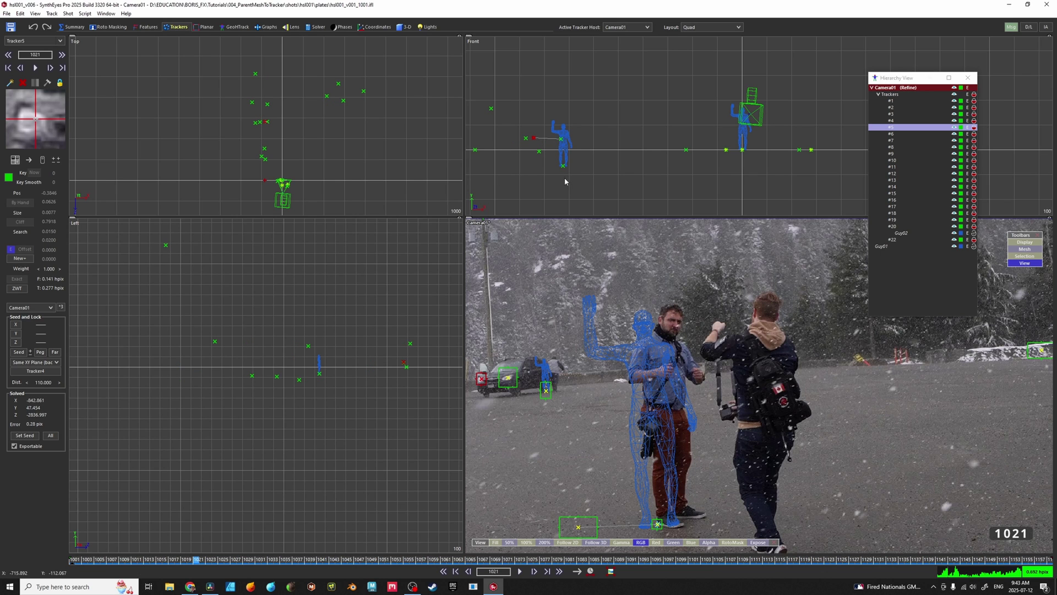
{"action": "scroll", "coordinate": [523, 369], "scroll_direction": "up", "scroll_amount": 5}
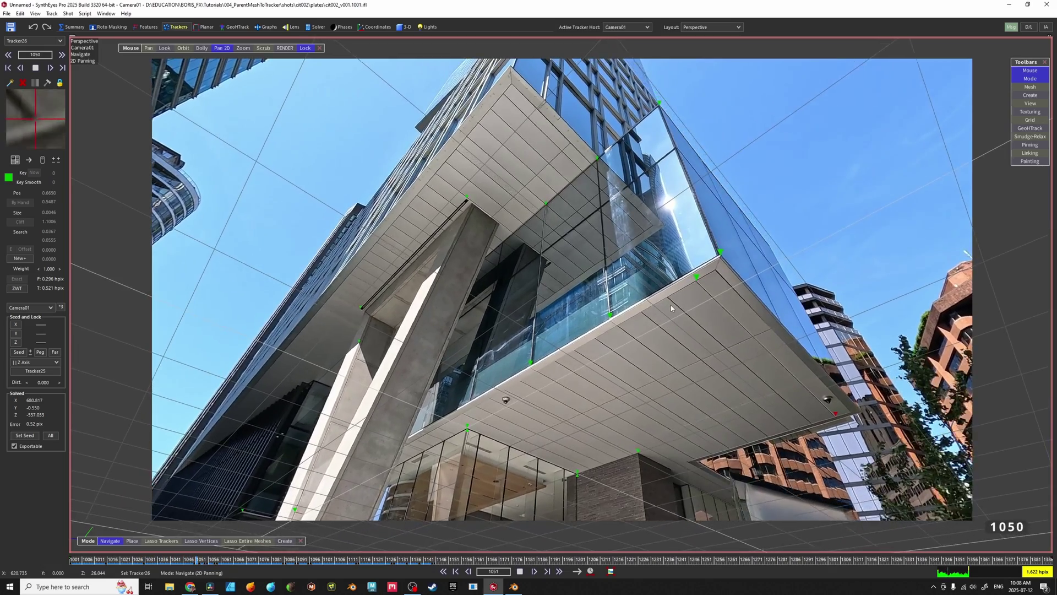
Create a box mesh in the Top view at frame 1001 of the building shot and return to the perspective view
{"action": "key", "text": "Home"}
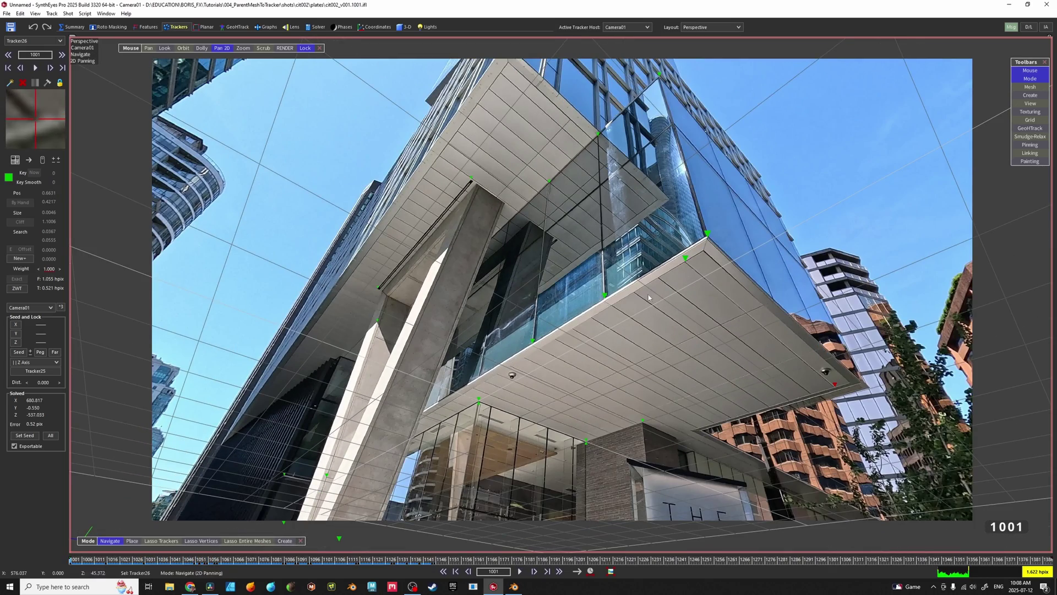
{"action": "key", "text": "7"}
{"action": "left_click", "coordinate": [405, 26]}
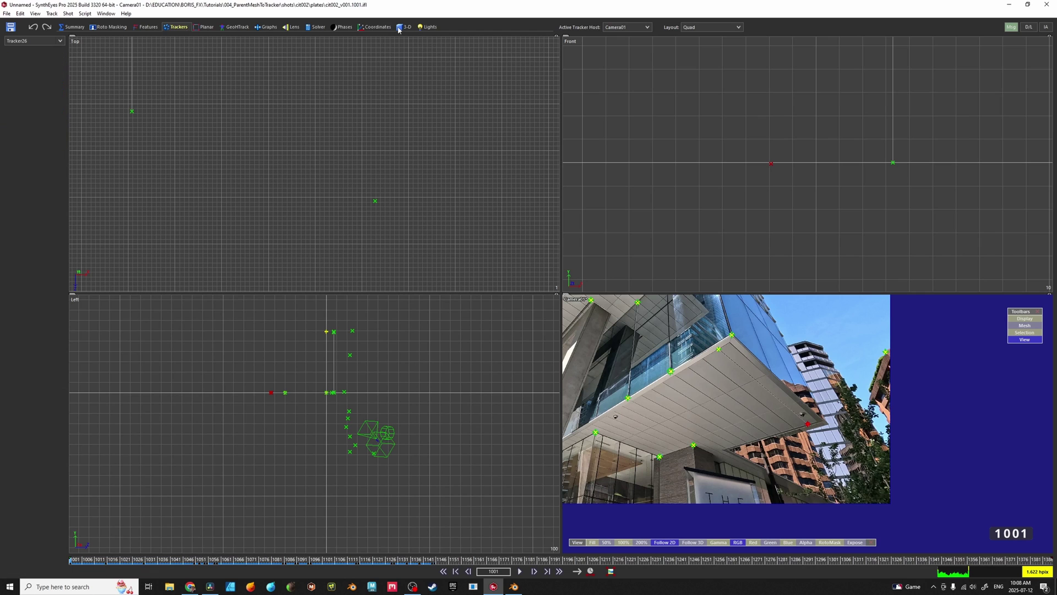
{"action": "left_click", "coordinate": [26, 55]}
{"action": "left_click", "coordinate": [14, 64]}
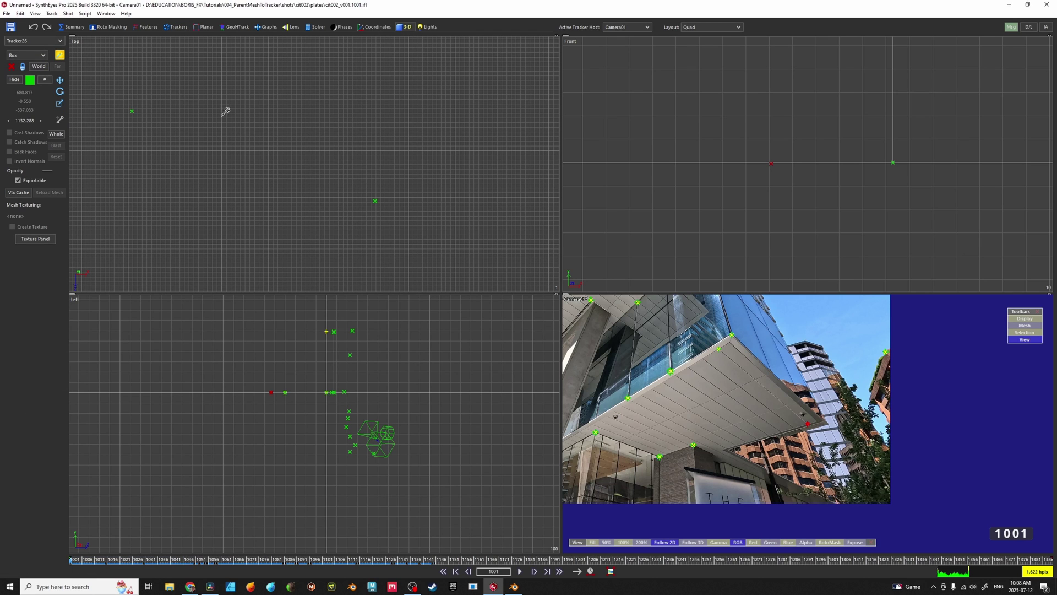
{"action": "left_click_drag", "start_coordinate": [264, 118], "coordinate": [405, 242]}
{"action": "left_click_drag", "start_coordinate": [434, 377], "coordinate": [434, 401]}
{"action": "key", "text": "5"}
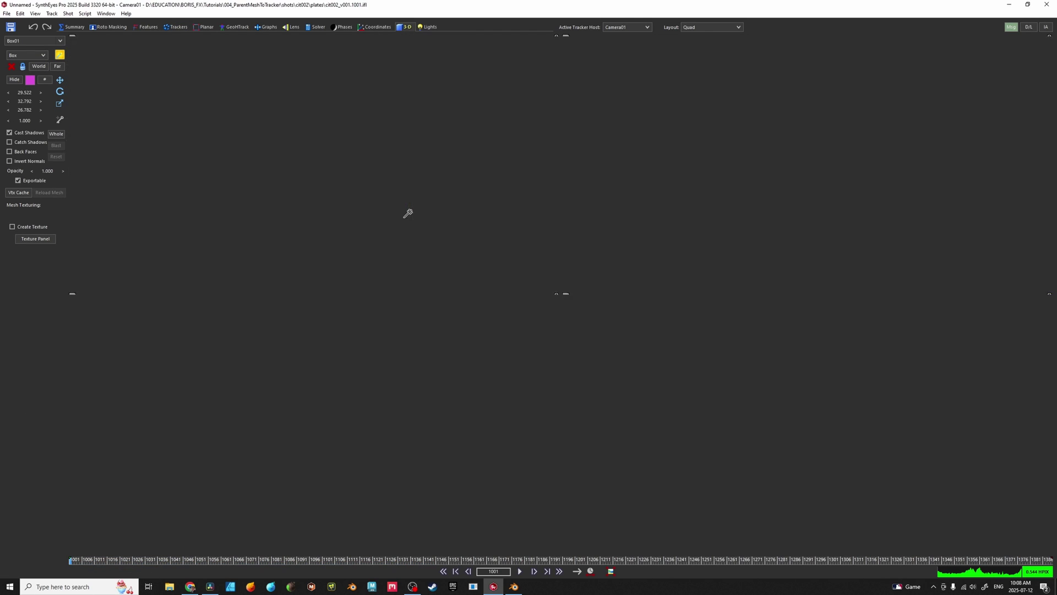
Move the box's pivot from its base centre to the bottom corner nearest the building-corner tracker
{"action": "scroll", "coordinate": [758, 220], "scroll_direction": "up", "scroll_amount": 7}
{"action": "scroll", "coordinate": [514, 163], "scroll_direction": "up", "scroll_amount": 5}
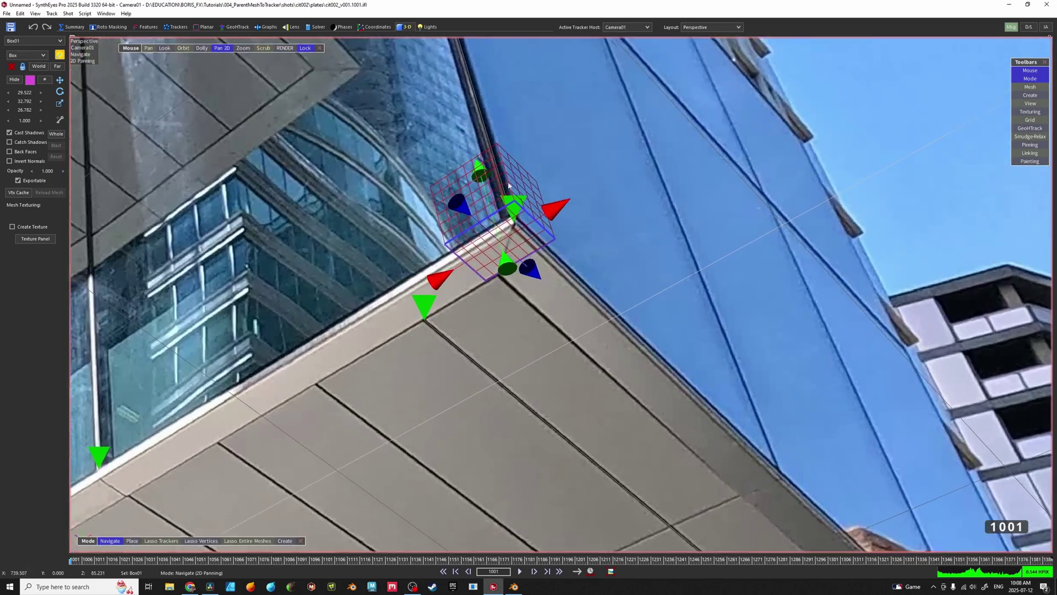
{"action": "key", "text": "p"}
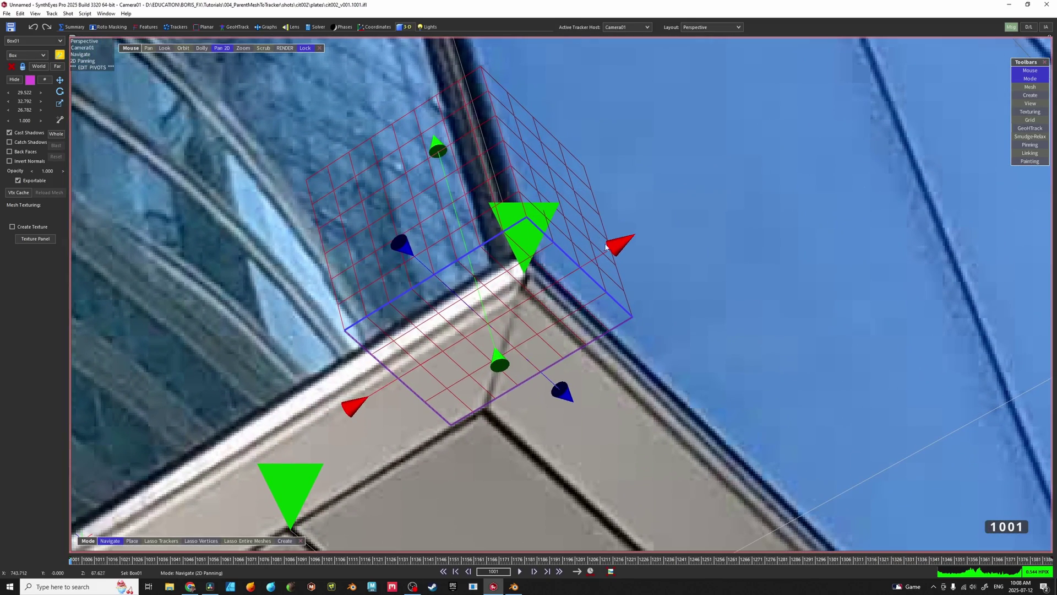
{"action": "left_click_drag", "start_coordinate": [619, 247], "coordinate": [711, 184]}
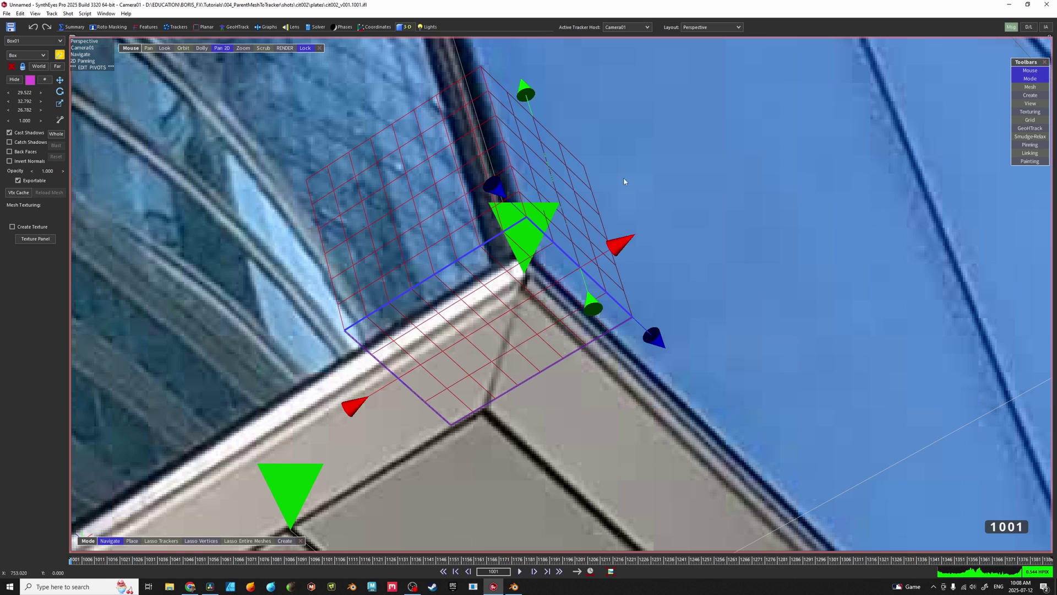
{"action": "left_click_drag", "start_coordinate": [496, 186], "coordinate": [445, 137]}
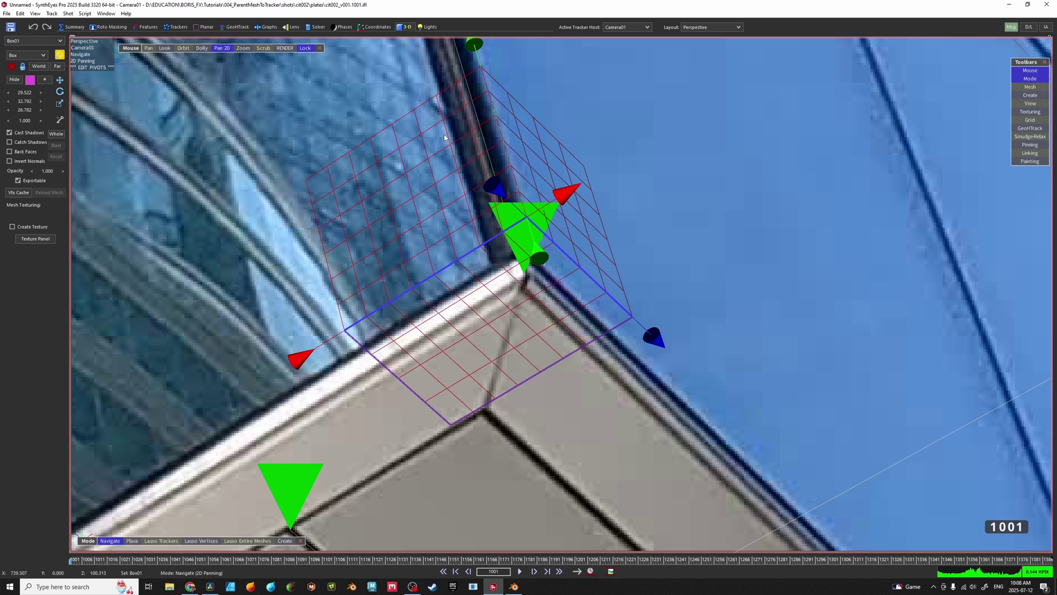
{"action": "scroll", "coordinate": [637, 181], "scroll_direction": "down", "scroll_amount": 7}
{"action": "key", "text": "p"}
Offset the box from the building corner and parent it to Tracker23 with Parent Mesh to Tracker
{"action": "middle_click_drag", "start_coordinate": [636, 182], "coordinate": [624, 227]}
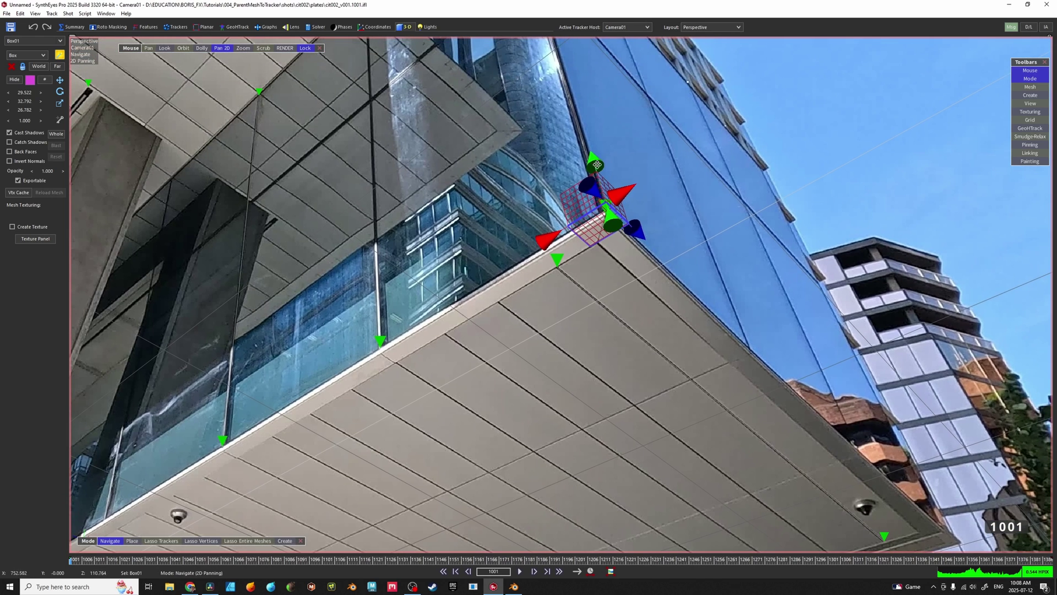
{"action": "left_click_drag", "start_coordinate": [608, 218], "coordinate": [591, 163]}
{"action": "left_click", "coordinate": [605, 205]}
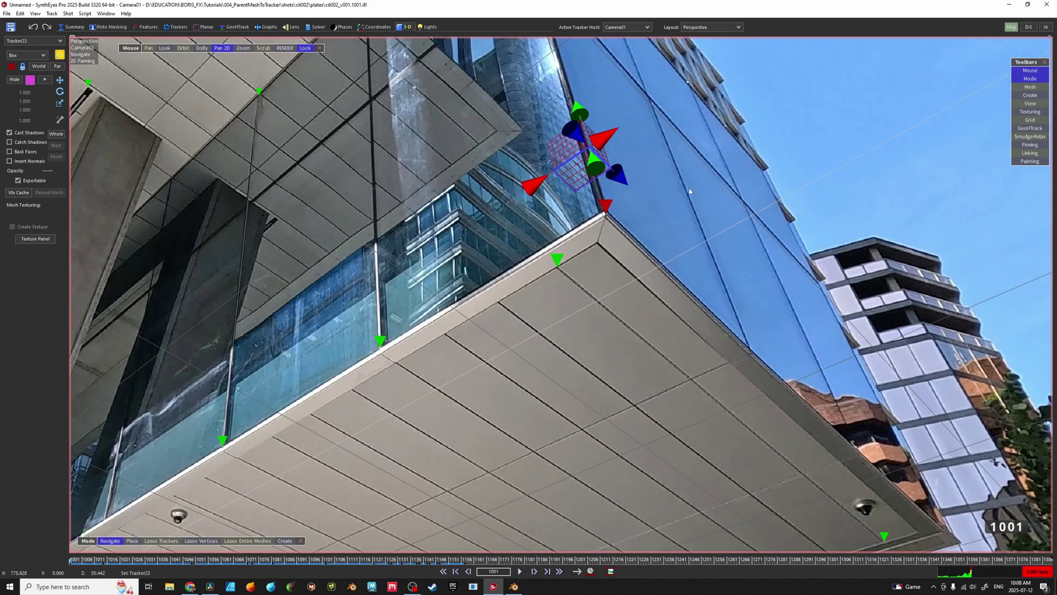
{"action": "scroll", "coordinate": [689, 191], "scroll_direction": "down", "scroll_amount": 5}
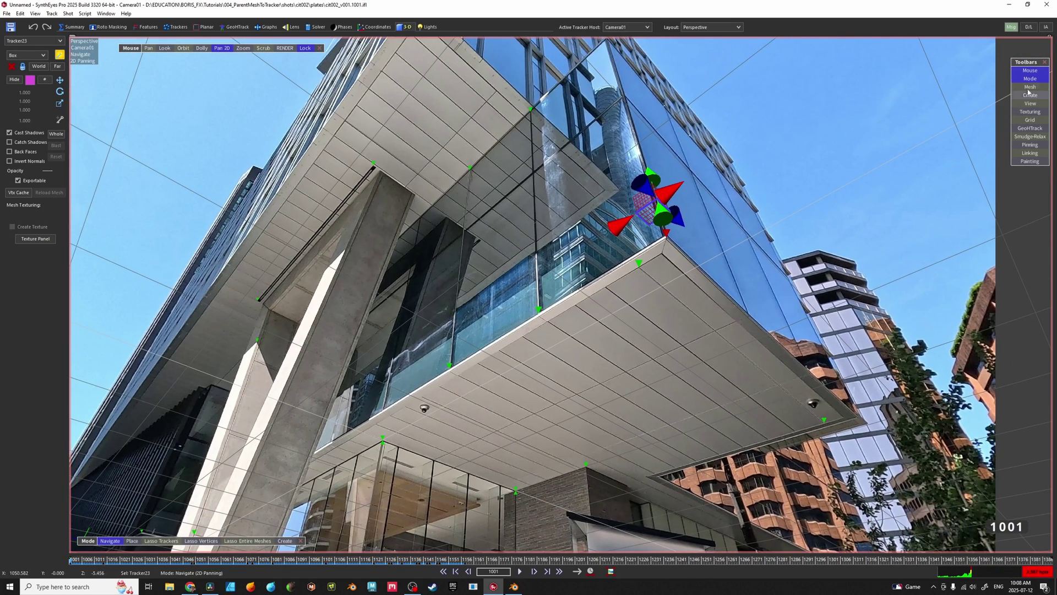
{"action": "left_click", "coordinate": [1029, 88]}
{"action": "left_click_drag", "start_coordinate": [117, 105], "coordinate": [543, 123]}
{"action": "left_click", "coordinate": [537, 279]}
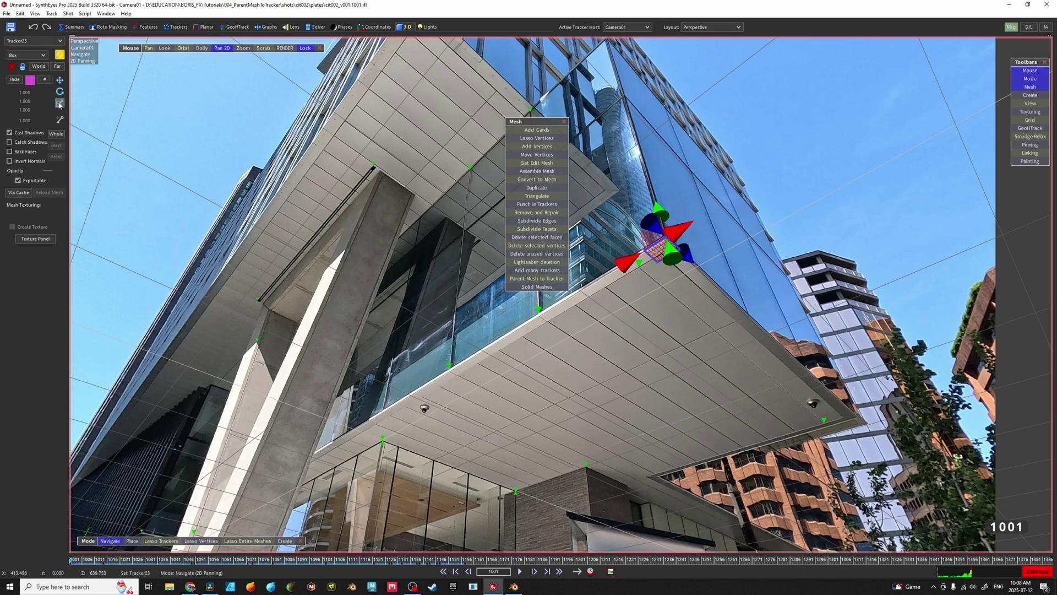
Scale the parented box to about 531 by 590 by 482 so its base covers the building's overhang
{"action": "left_click", "coordinate": [656, 242]}
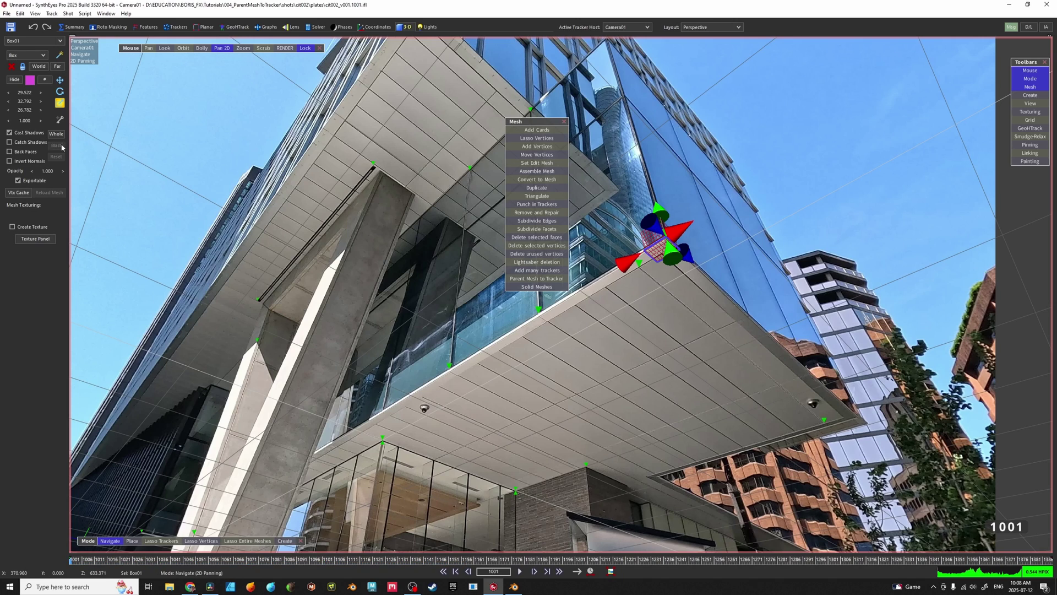
{"action": "left_click_drag", "start_coordinate": [31, 123], "coordinate": [90, 126]}
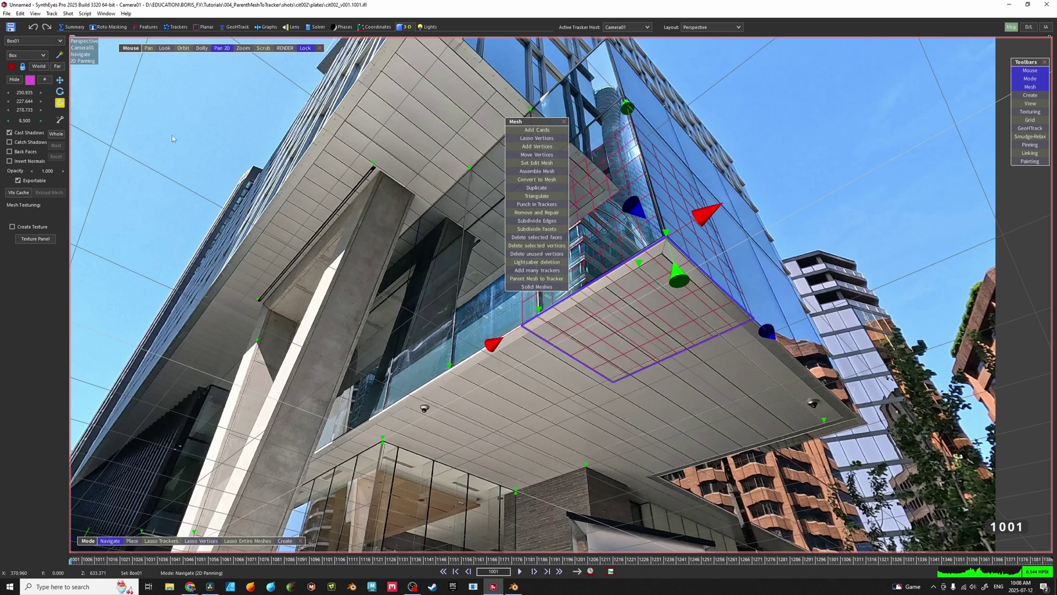
{"action": "left_click_drag", "start_coordinate": [172, 139], "coordinate": [348, 163]}
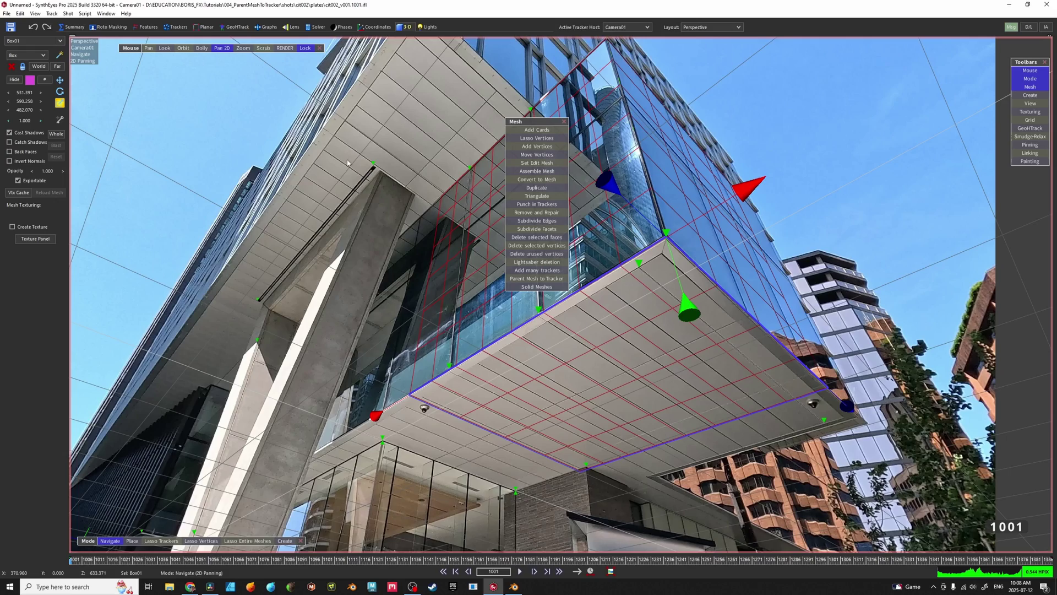
At frame 1120, stretch the box's X size to about 733 to reach the overhang's far corner, then deselect it and return to frame 1001
{"action": "scroll", "coordinate": [739, 282], "scroll_direction": "down", "scroll_amount": 5}
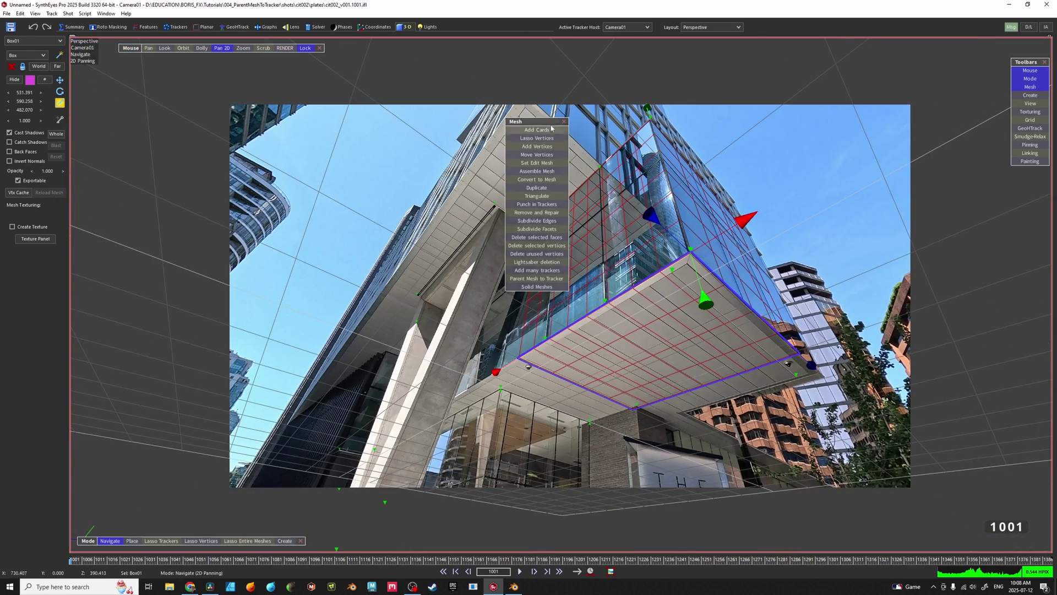
{"action": "left_click_drag", "start_coordinate": [547, 122], "coordinate": [852, 279]}
{"action": "key", "text": "space"}
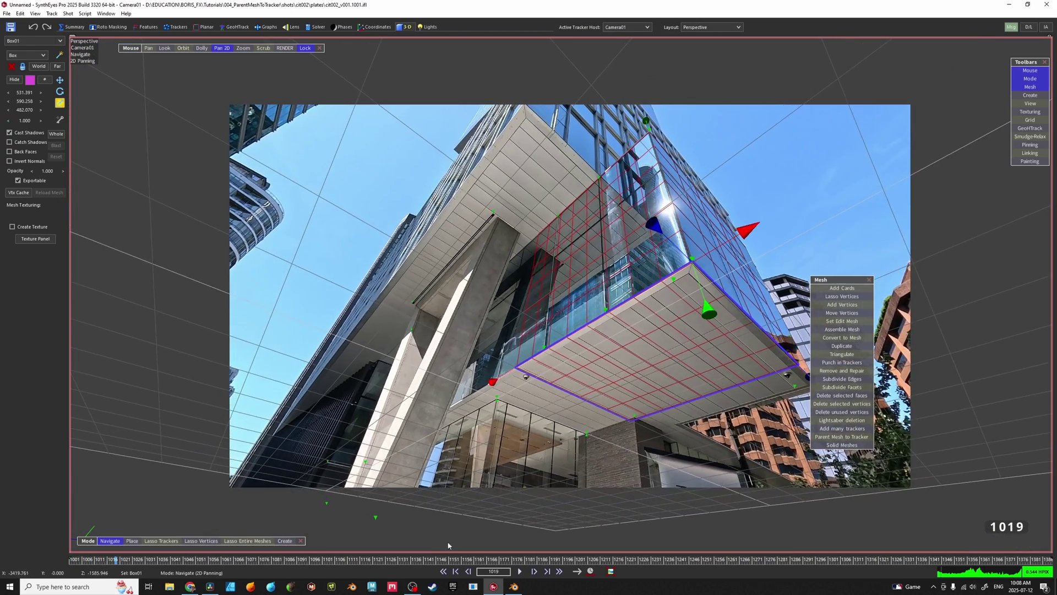
{"action": "mouse_move", "coordinate": [448, 559]}
{"action": "left_mouse_down"}
{"action": "mouse_move", "coordinate": [473, 560]}
{"action": "mouse_move", "coordinate": [214, 559]}
{"action": "mouse_move", "coordinate": [421, 560]}
{"action": "mouse_move", "coordinate": [372, 560]}
{"action": "left_mouse_up"}
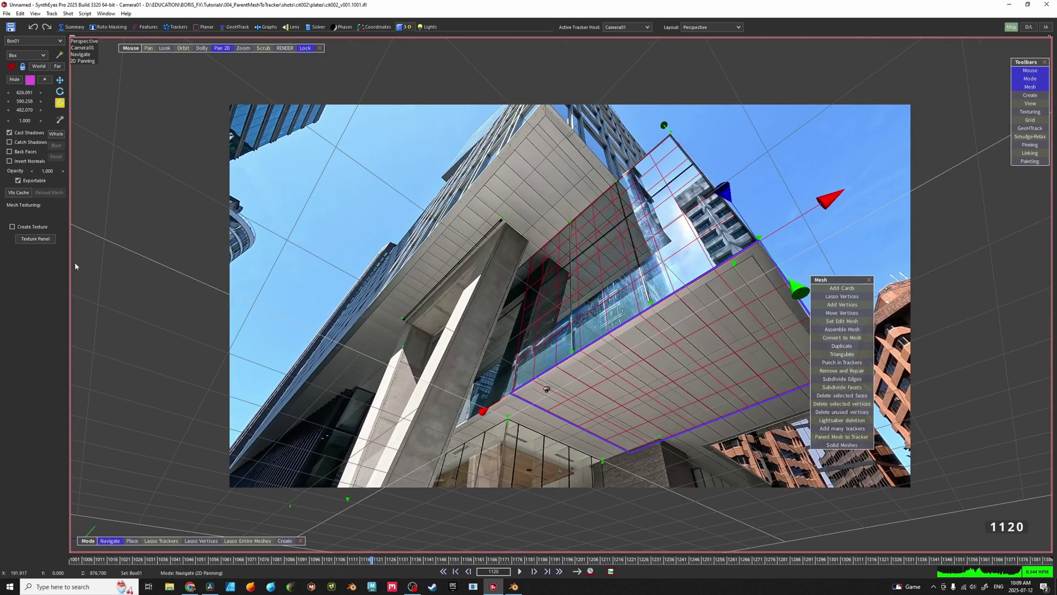
{"action": "left_click_drag", "start_coordinate": [75, 267], "coordinate": [83, 289]}
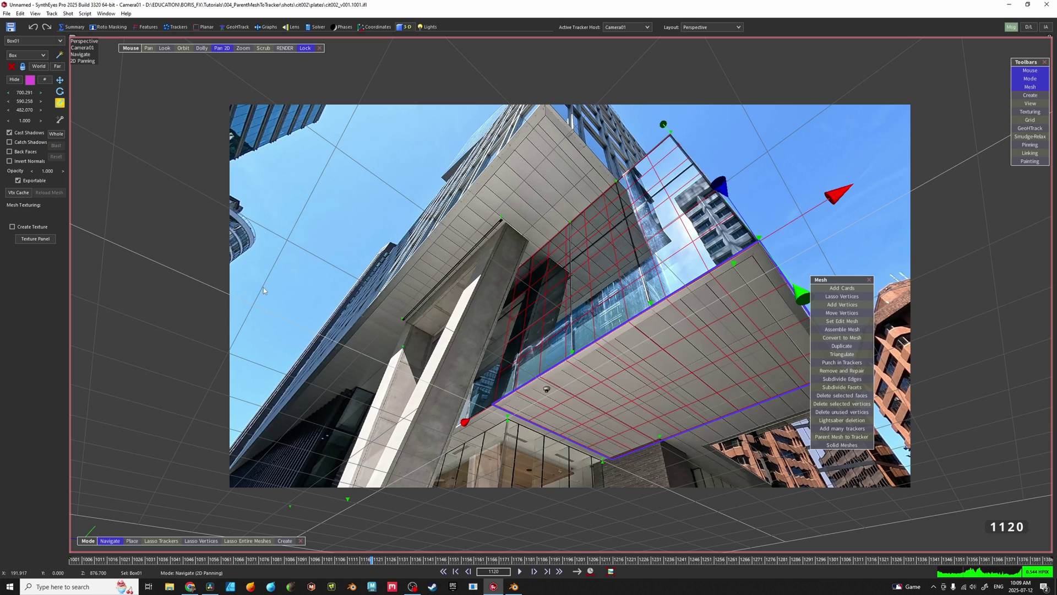
{"action": "left_click_drag", "start_coordinate": [263, 291], "coordinate": [1039, 301]}
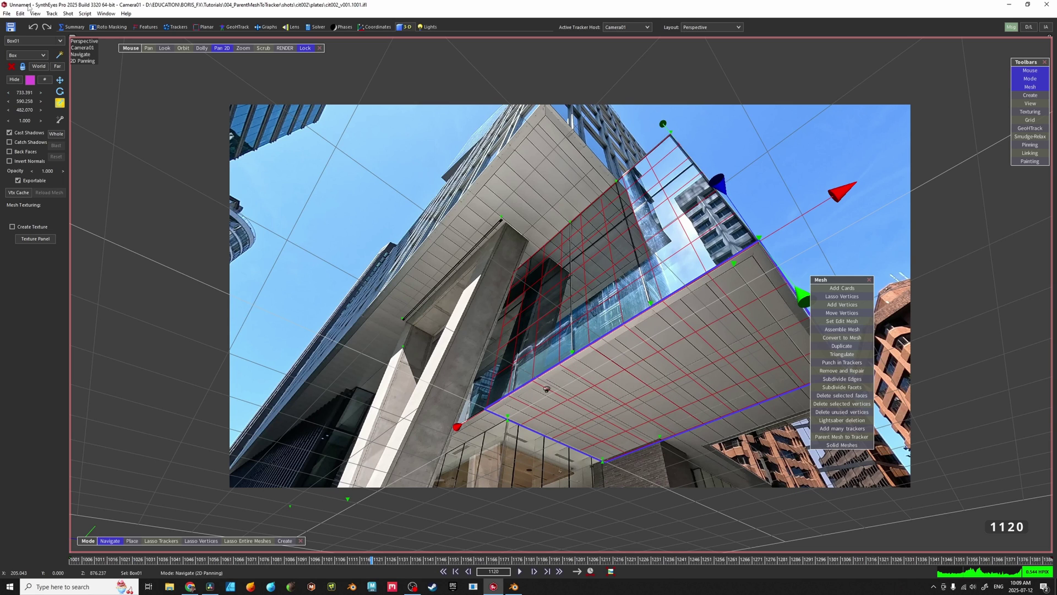
{"action": "left_click", "coordinate": [795, 196]}
{"action": "key", "text": "shift+a"}
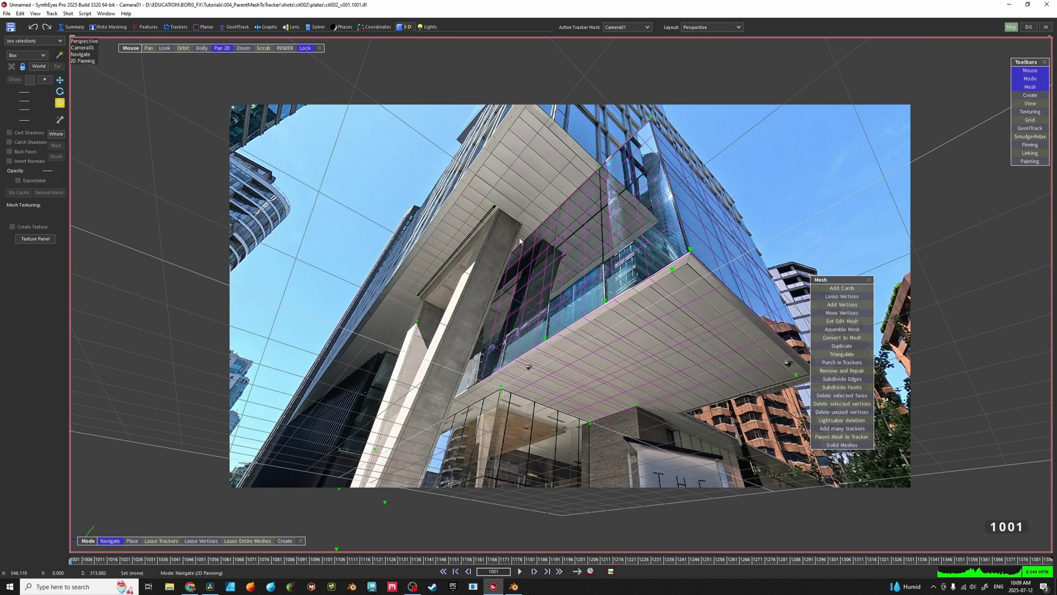
Import the Text mesh file and scale it uniformly to 113
{"action": "left_click", "coordinate": [6, 13]}
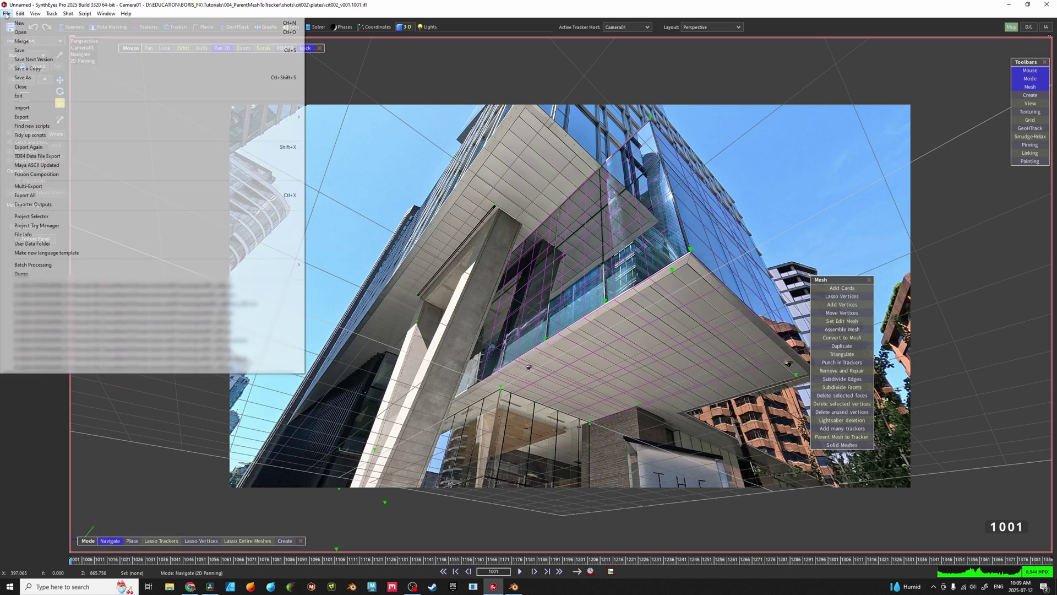
{"action": "mouse_move", "coordinate": [229, 110]}
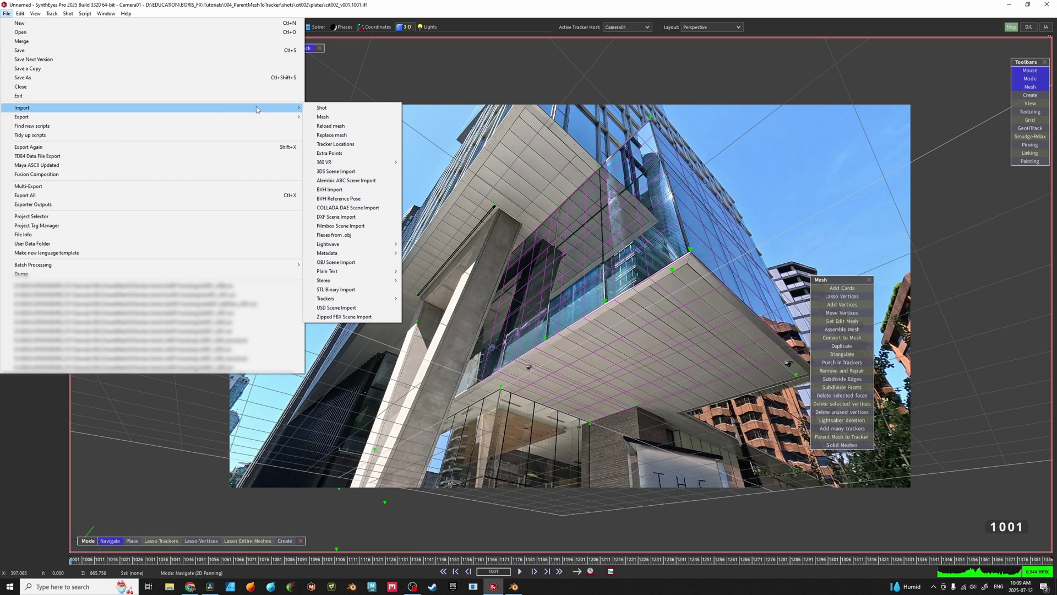
{"action": "left_click", "coordinate": [337, 117]}
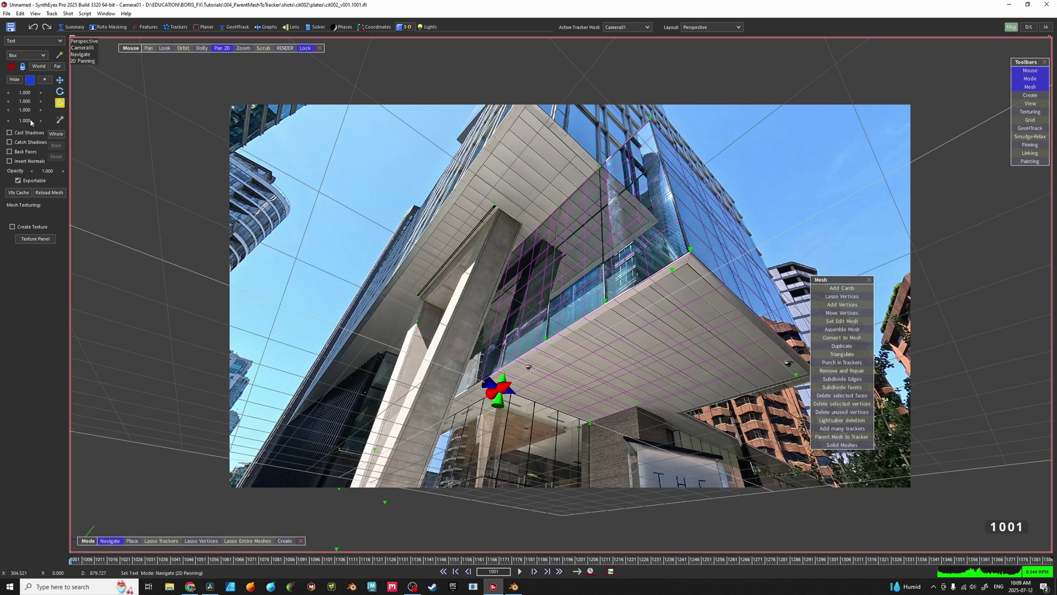
{"action": "mouse_move", "coordinate": [30, 120]}
{"action": "left_mouse_down"}
{"action": "mouse_move", "coordinate": [655, 259]}
{"action": "mouse_move", "coordinate": [23, 348]}
{"action": "left_mouse_up"}
Show the meshes as solid and position the SYNTHEYES text along the box's front face above the overhang's edge
{"action": "left_click", "coordinate": [842, 445]}
{"action": "left_click_drag", "start_coordinate": [515, 323], "coordinate": [490, 312]}
{"action": "scroll", "coordinate": [556, 315], "scroll_direction": "up", "scroll_amount": 3}
{"action": "left_click_drag", "start_coordinate": [527, 278], "coordinate": [533, 234]}
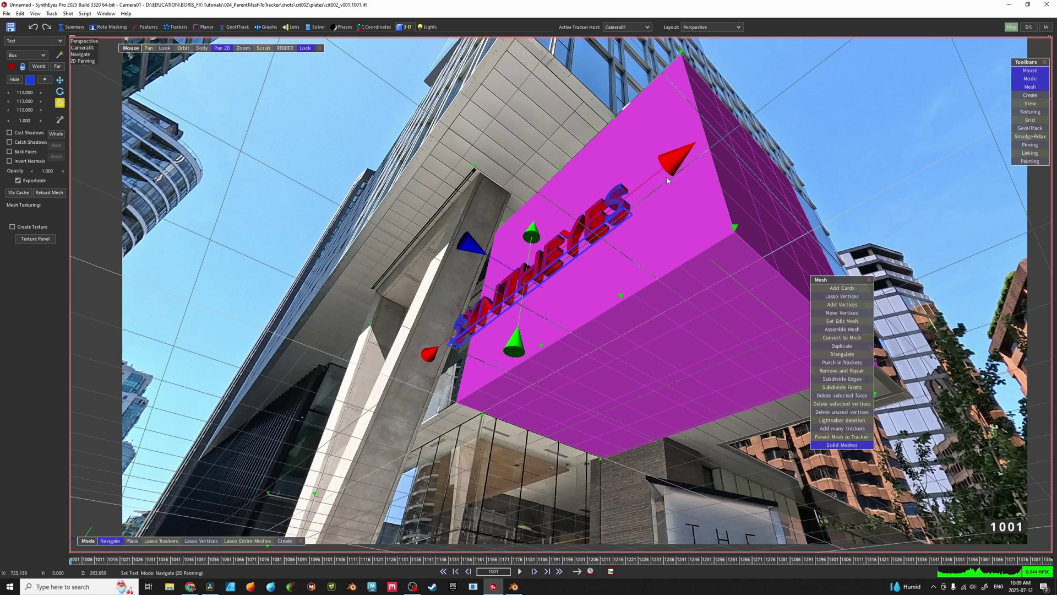
{"action": "left_click_drag", "start_coordinate": [668, 181], "coordinate": [726, 132]}
{"action": "left_click_drag", "start_coordinate": [553, 318], "coordinate": [552, 355]}
Play and scrub the shot to frame 1024, examining the text and box against the building in the perspective and camera views
{"action": "key", "text": "space"}
{"action": "scroll", "coordinate": [590, 346], "scroll_direction": "down", "scroll_amount": 3}
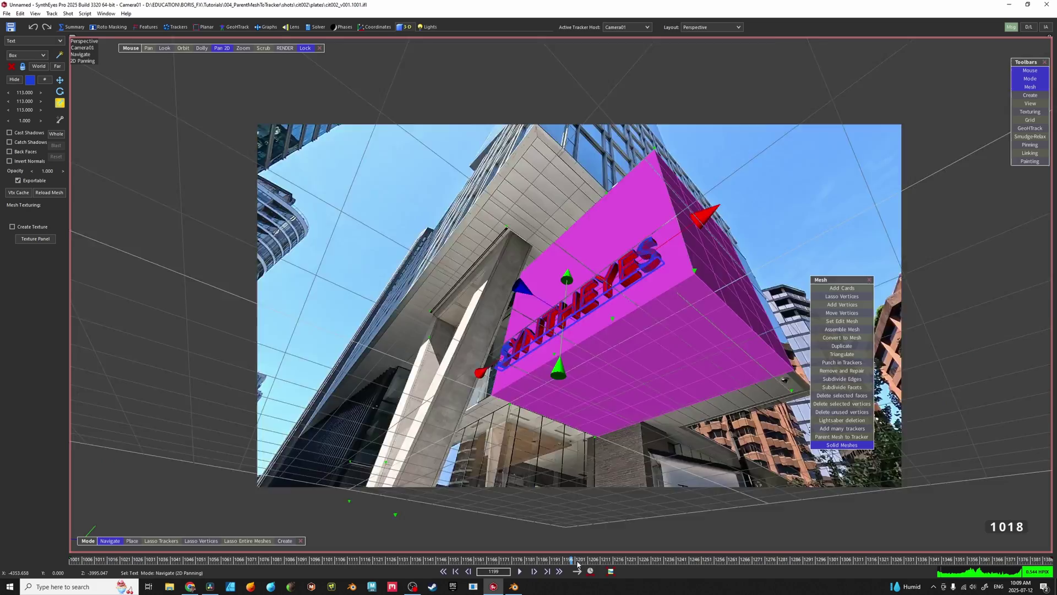
{"action": "left_click_drag", "start_coordinate": [577, 563], "coordinate": [127, 559]}
{"action": "key", "text": "1"}
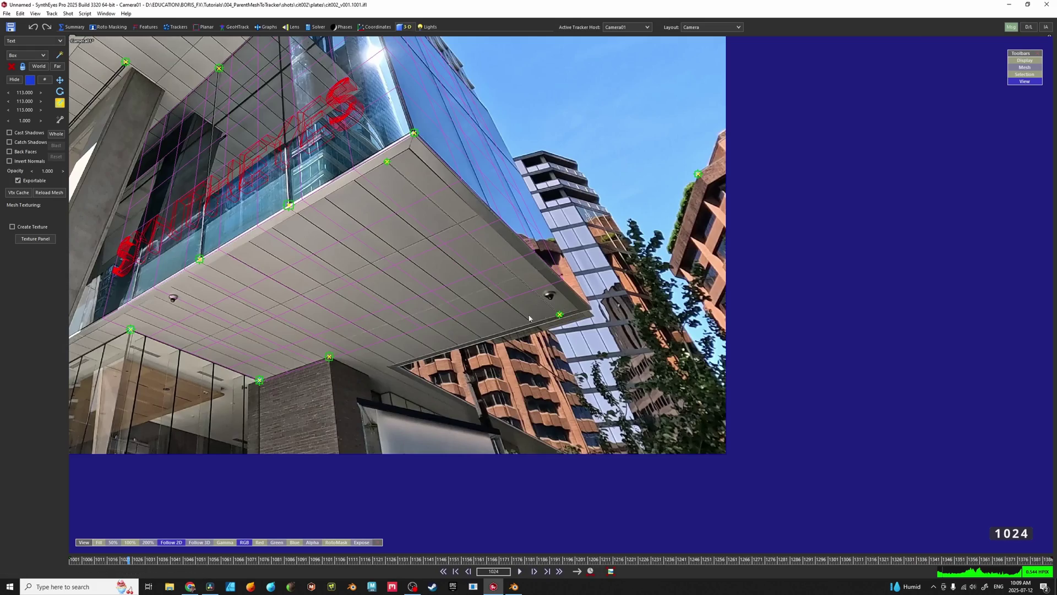
{"action": "scroll", "coordinate": [512, 309], "scroll_direction": "down", "scroll_amount": 4}
{"action": "scroll", "coordinate": [510, 314], "scroll_direction": "up", "scroll_amount": 2}
{"action": "middle_click_drag", "start_coordinate": [407, 305], "coordinate": [515, 351]}
Create an Earthling human mesh in the Top view at frame 1389 and set its size to 170
{"action": "key", "text": "4"}
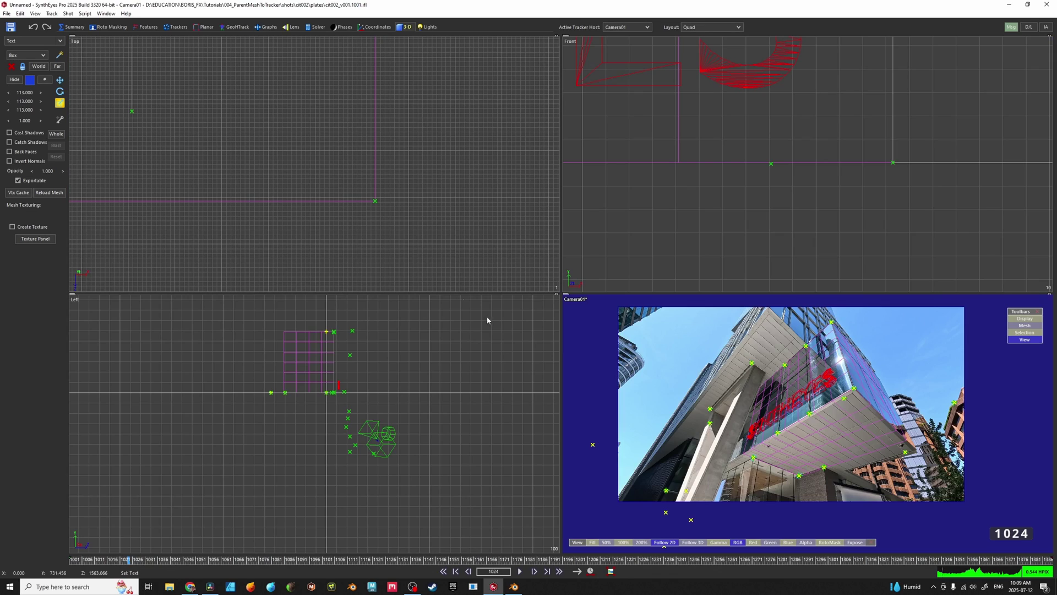
{"action": "key", "text": "shift+f"}
{"action": "key", "text": "1"}
{"action": "key", "text": "F4"}
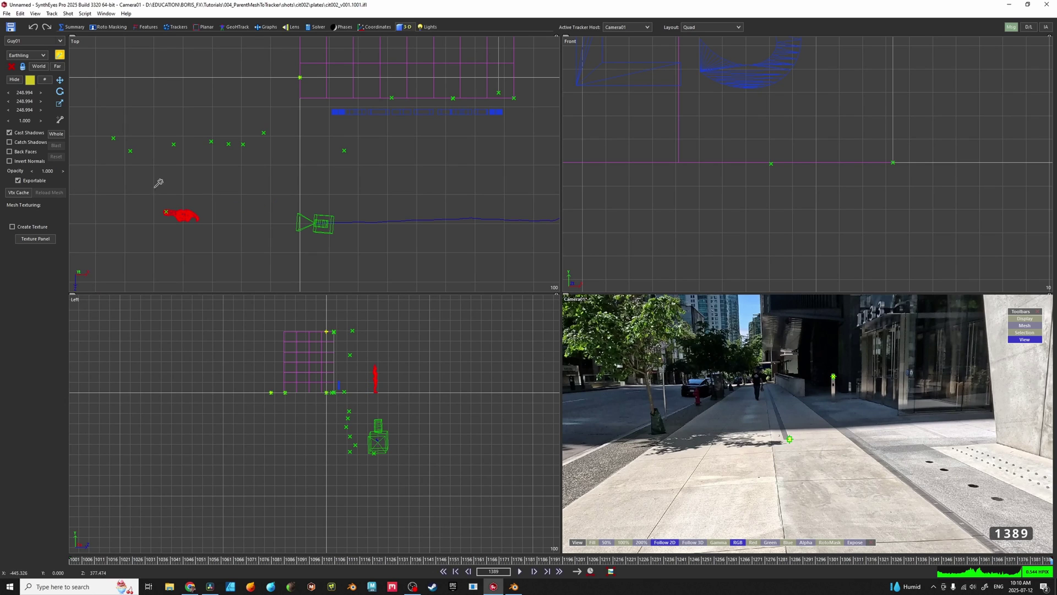
{"action": "double_click", "coordinate": [26, 93]}
{"action": "type", "text": "170"}
{"action": "key", "text": "Return"}
{"action": "left_click", "coordinate": [59, 103]}
Select Tracker19 on the sidewalk and parent the human mesh Guy01 to it
{"action": "middle_click_drag", "start_coordinate": [195, 201], "coordinate": [272, 205]}
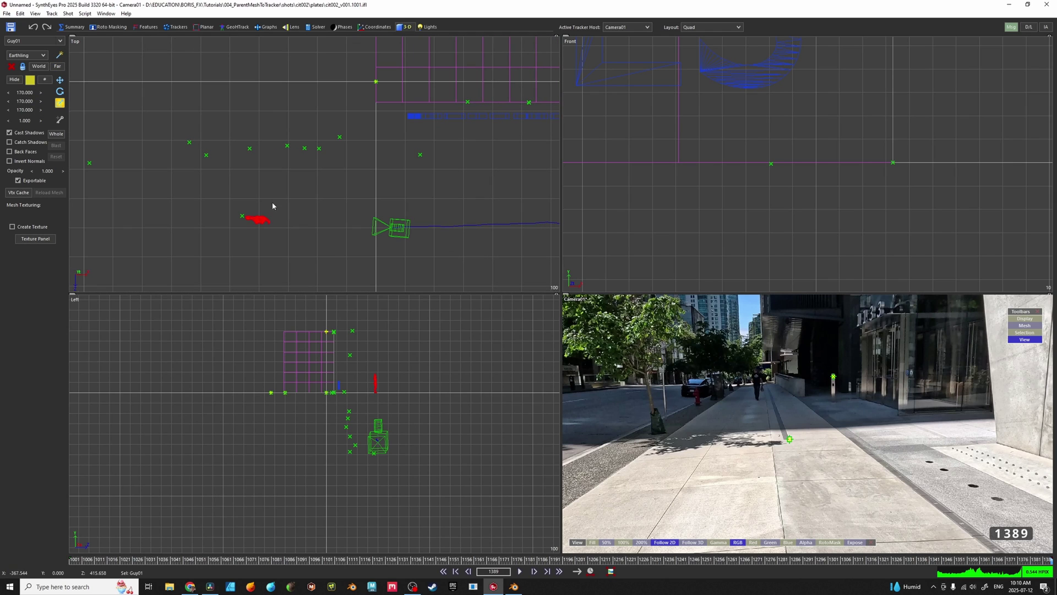
{"action": "scroll", "coordinate": [793, 447], "scroll_direction": "up", "scroll_amount": 3}
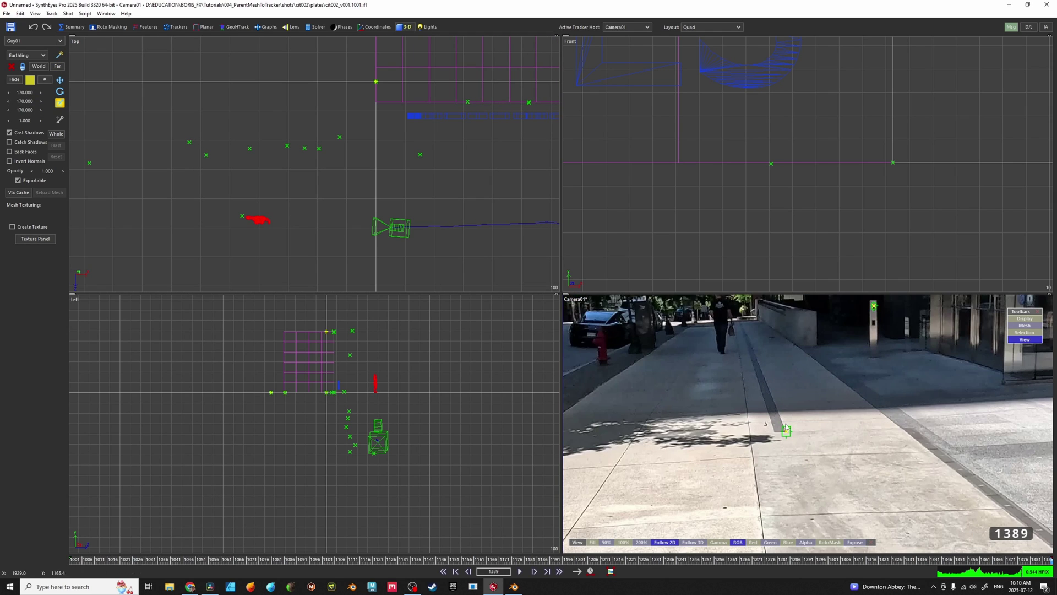
{"action": "left_click", "coordinate": [786, 429]}
{"action": "scroll", "coordinate": [826, 421], "scroll_direction": "up", "scroll_amount": 3}
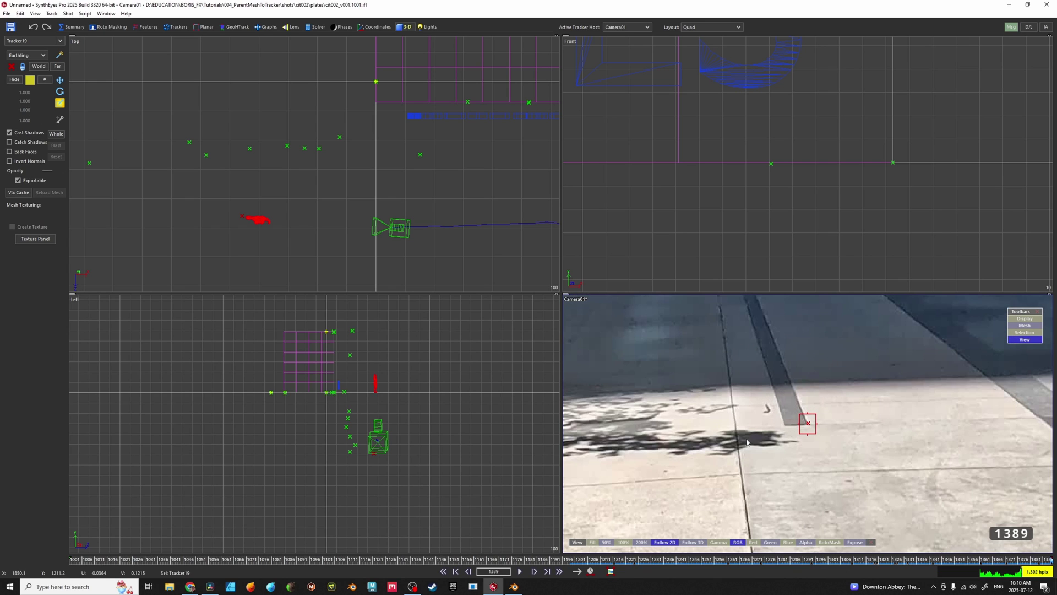
{"action": "key", "text": "F6"}
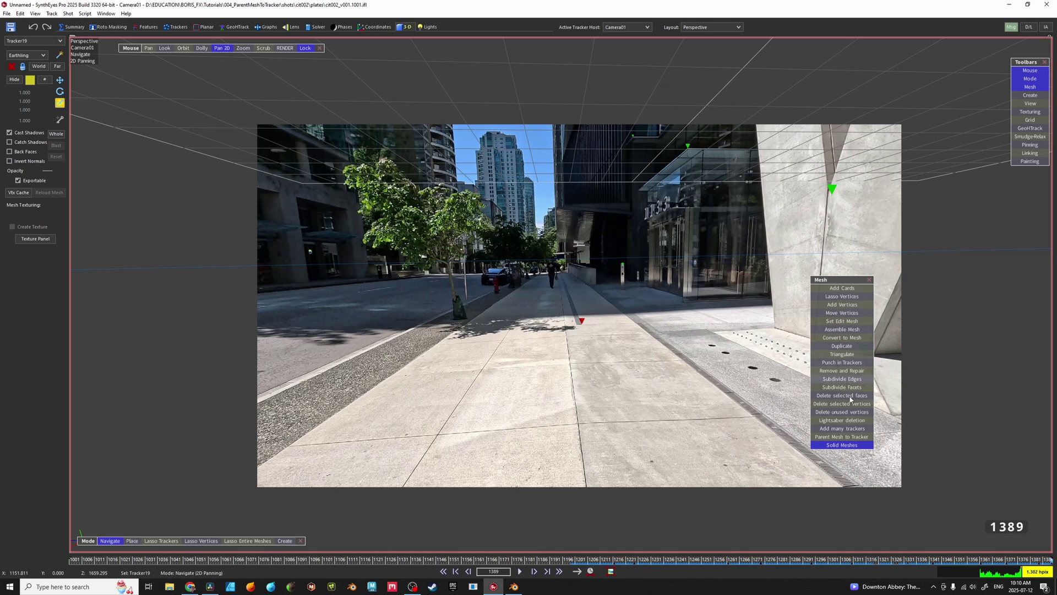
{"action": "left_click", "coordinate": [851, 437]}
Scrub through the shot in the perspective and camera views to check the human, text and box meshes against the footage
{"action": "scroll", "coordinate": [639, 316], "scroll_direction": "up", "scroll_amount": 3}
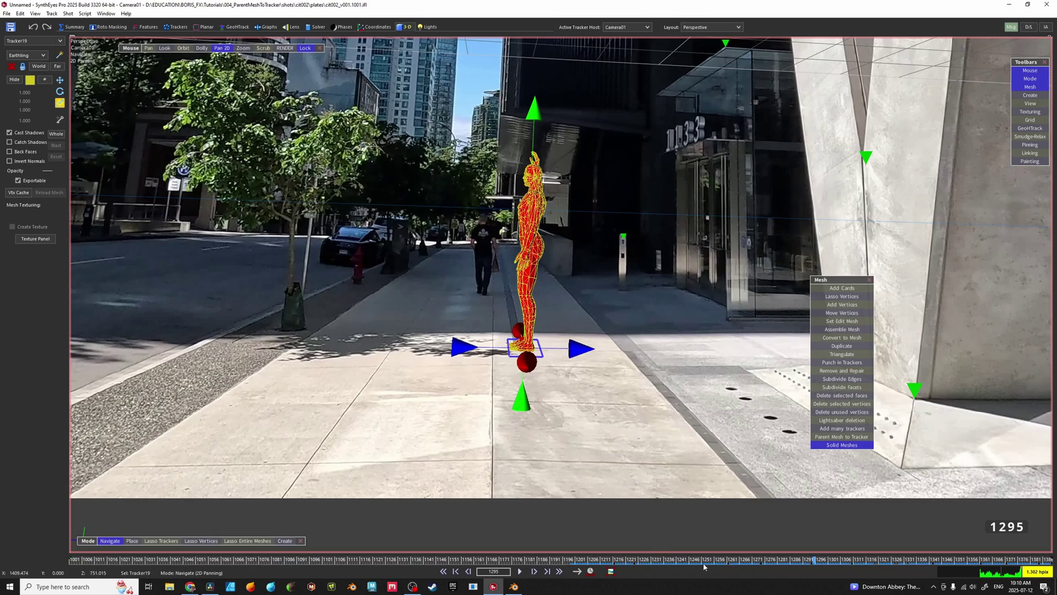
{"action": "left_click_drag", "start_coordinate": [787, 561], "coordinate": [409, 561]}
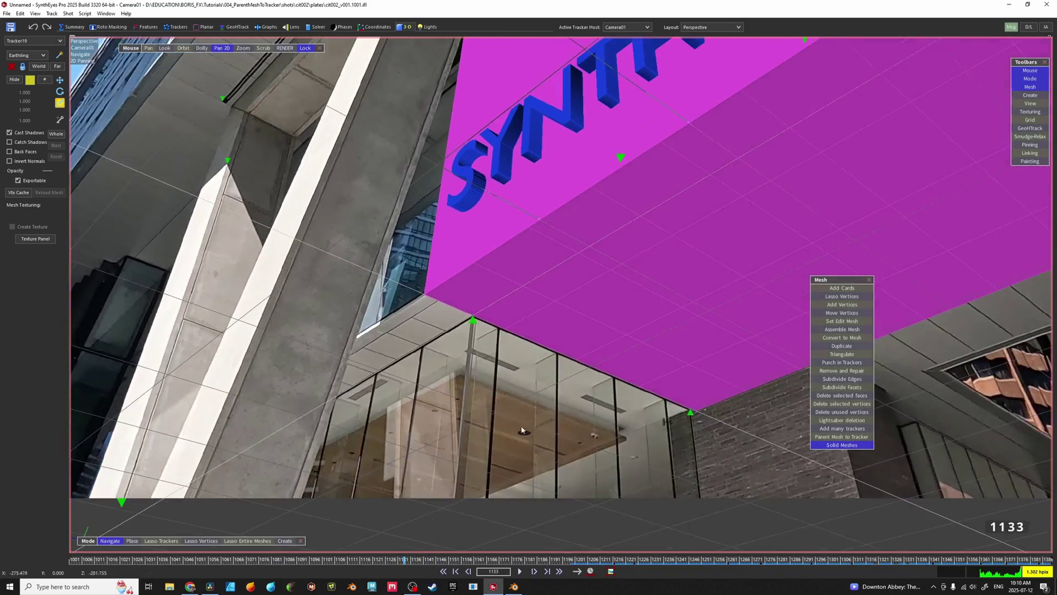
{"action": "scroll", "coordinate": [614, 372], "scroll_direction": "down", "scroll_amount": 1}
{"action": "middle_click_drag", "start_coordinate": [667, 403], "coordinate": [631, 452]}
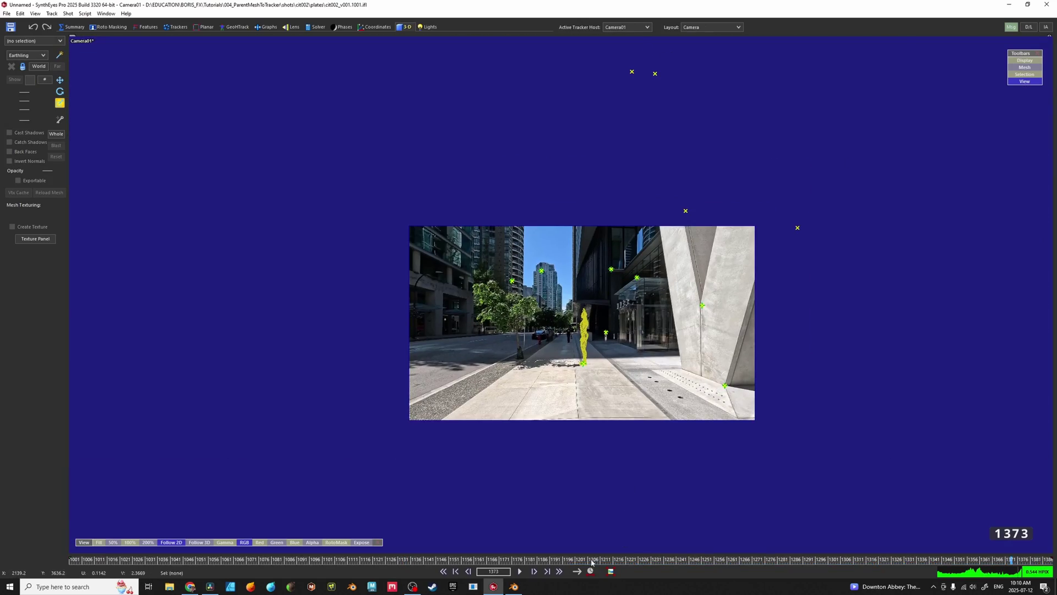
{"action": "left_click_drag", "start_coordinate": [592, 561], "coordinate": [469, 560]}
{"action": "scroll", "coordinate": [627, 371], "scroll_direction": "up", "scroll_amount": 5}
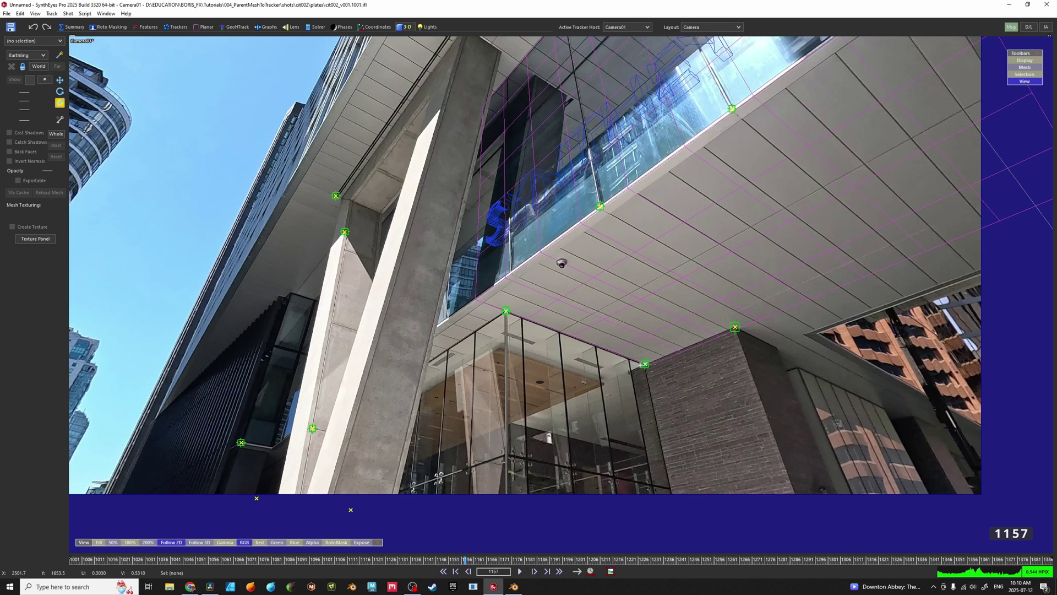
Set Tracker4's Z lock coordinate to -510 and re-solve the scene
{"action": "left_click", "coordinate": [645, 364]}
{"action": "left_click", "coordinate": [167, 26]}
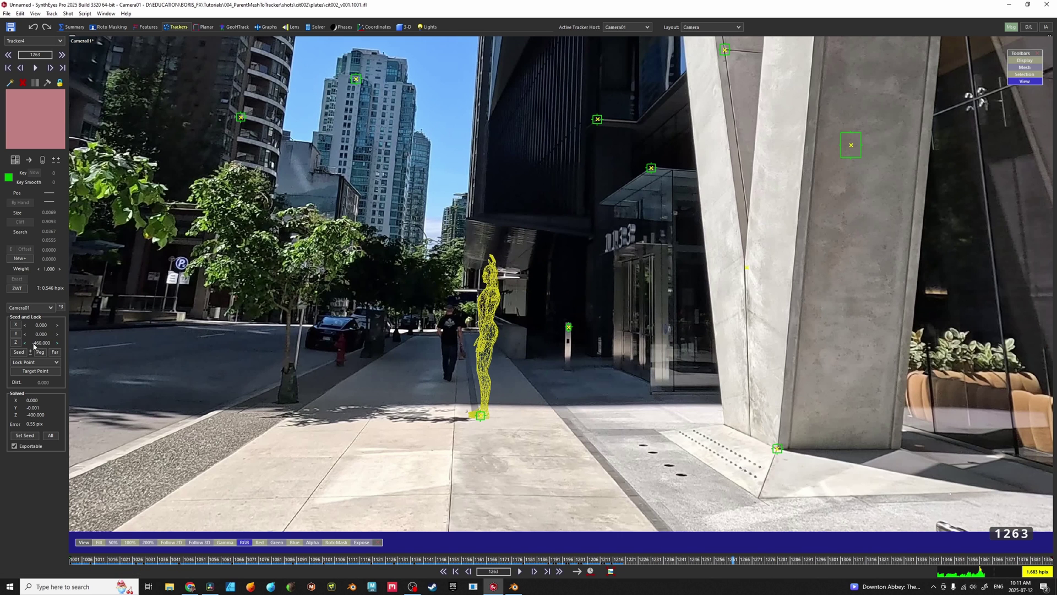
{"action": "key", "text": "shift+g"}
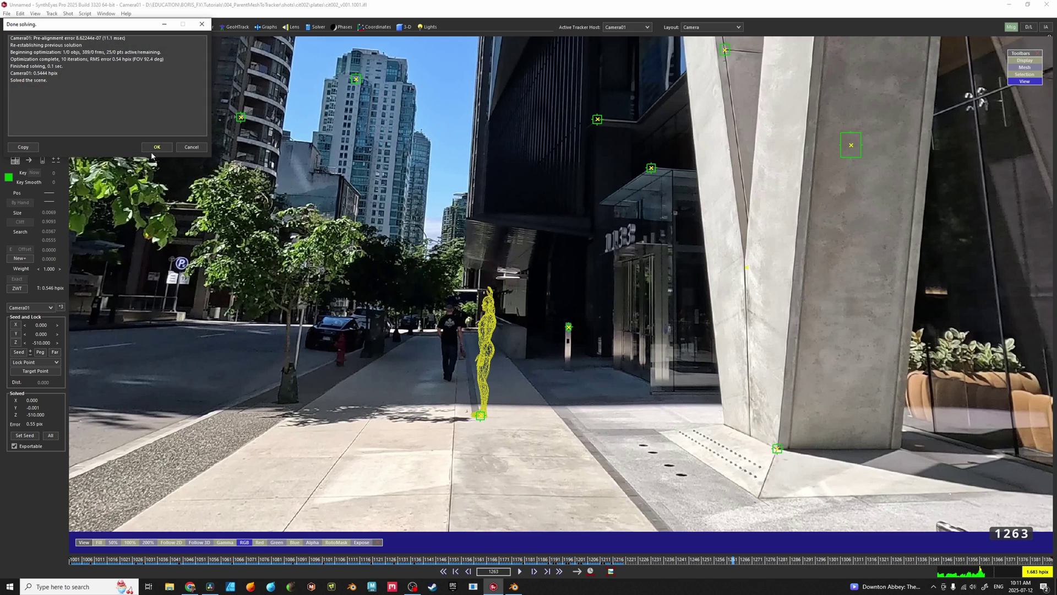
Set Tracker4's weight to 0.900 and re-solve the scene
{"action": "left_click", "coordinate": [154, 149]}
{"action": "left_click_drag", "start_coordinate": [49, 269], "coordinate": [47, 269]}
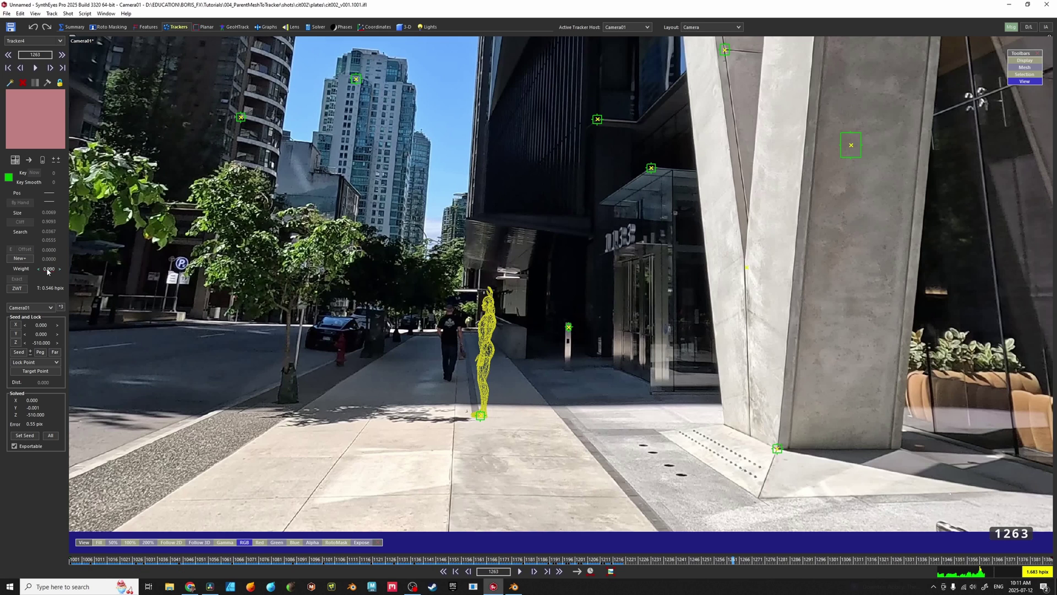
{"action": "key", "text": "g"}
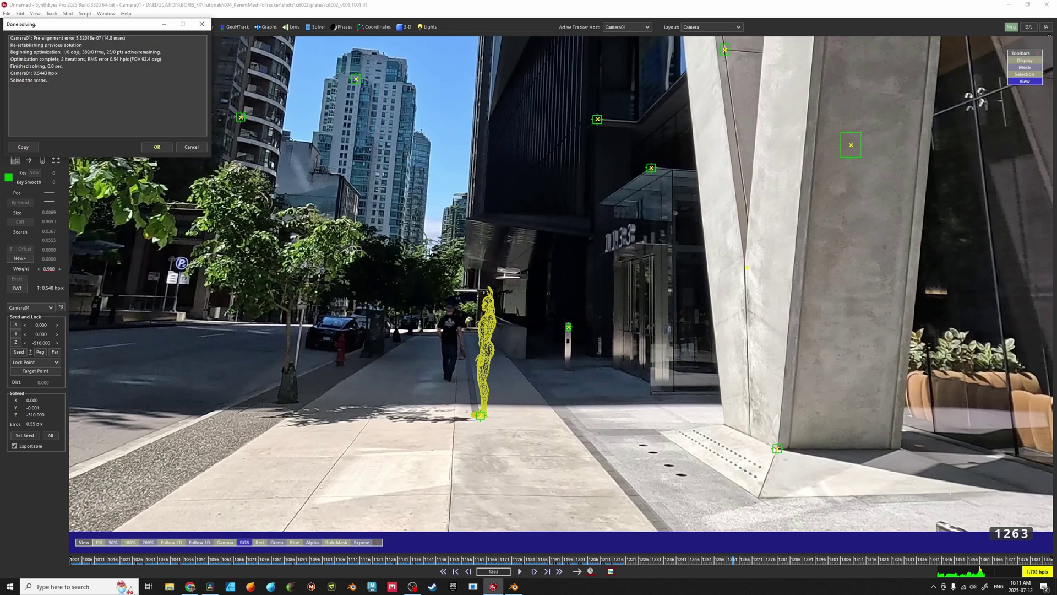
{"action": "left_click", "coordinate": [161, 147]}
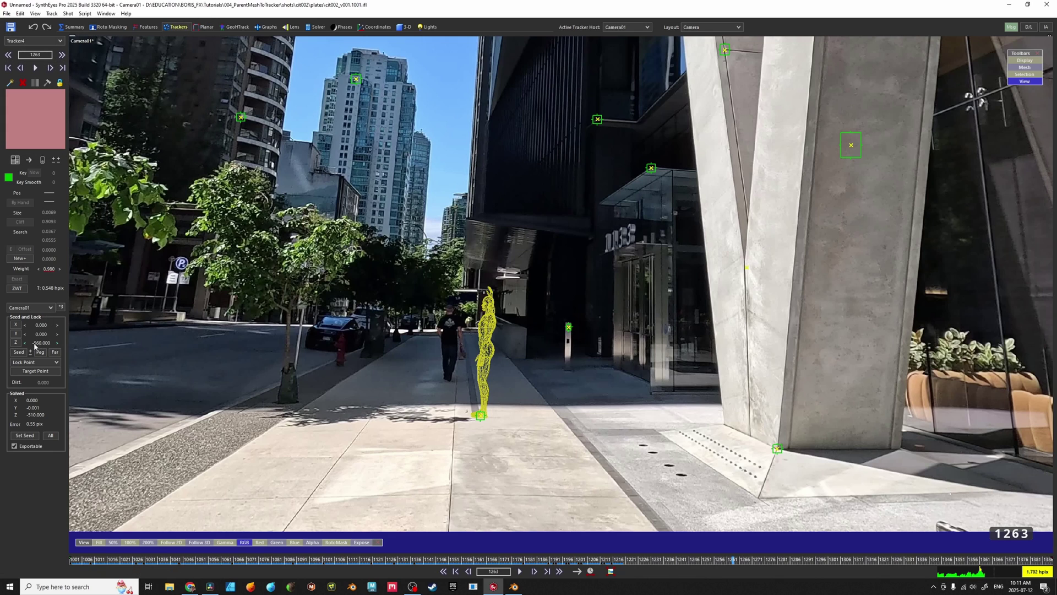
Set Tracker4's Z lock coordinate to -570 and solve the scene again
{"action": "left_click_drag", "start_coordinate": [34, 344], "coordinate": [33, 345]}
{"action": "key", "text": "g"}
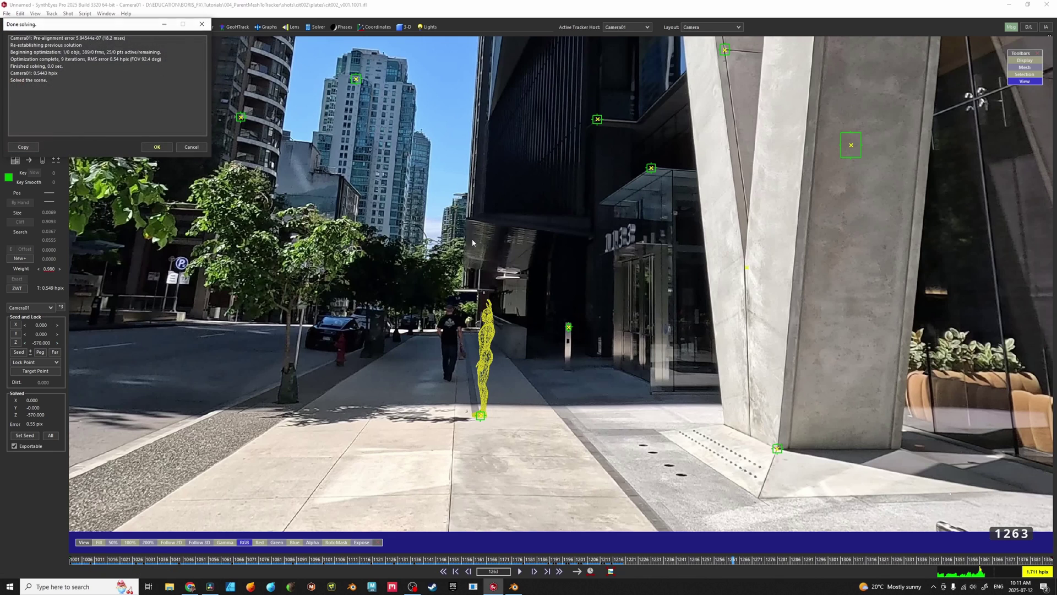
{"action": "left_click", "coordinate": [158, 147]}
Scrub to frame 1066 and examine the text and box meshes against the glass corner of the building
{"action": "left_click_drag", "start_coordinate": [733, 559], "coordinate": [300, 539]}
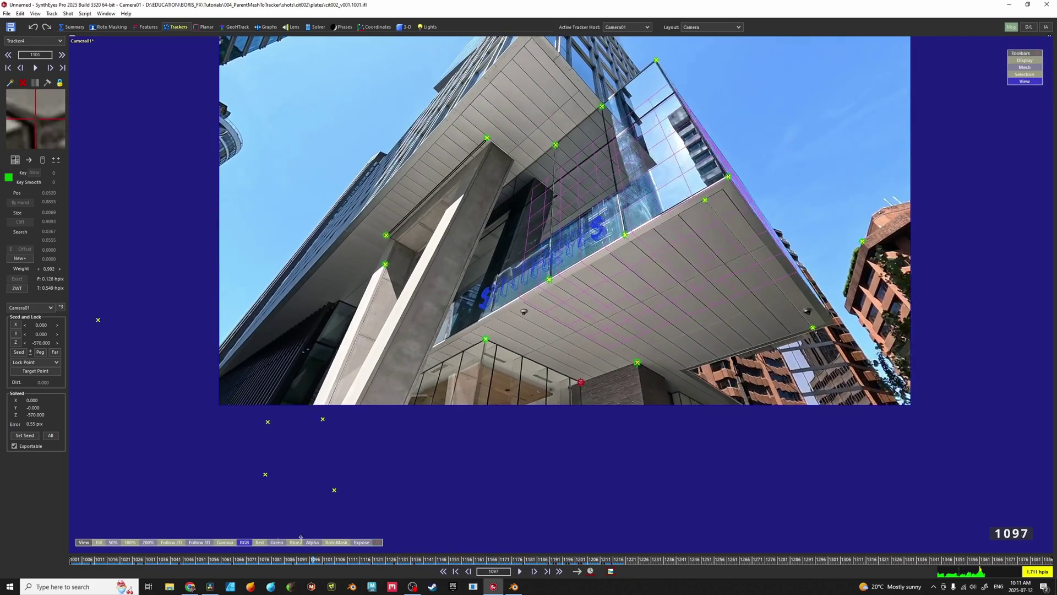
{"action": "left_click", "coordinate": [510, 271]}
{"action": "scroll", "coordinate": [651, 171], "scroll_direction": "up", "scroll_amount": 2}
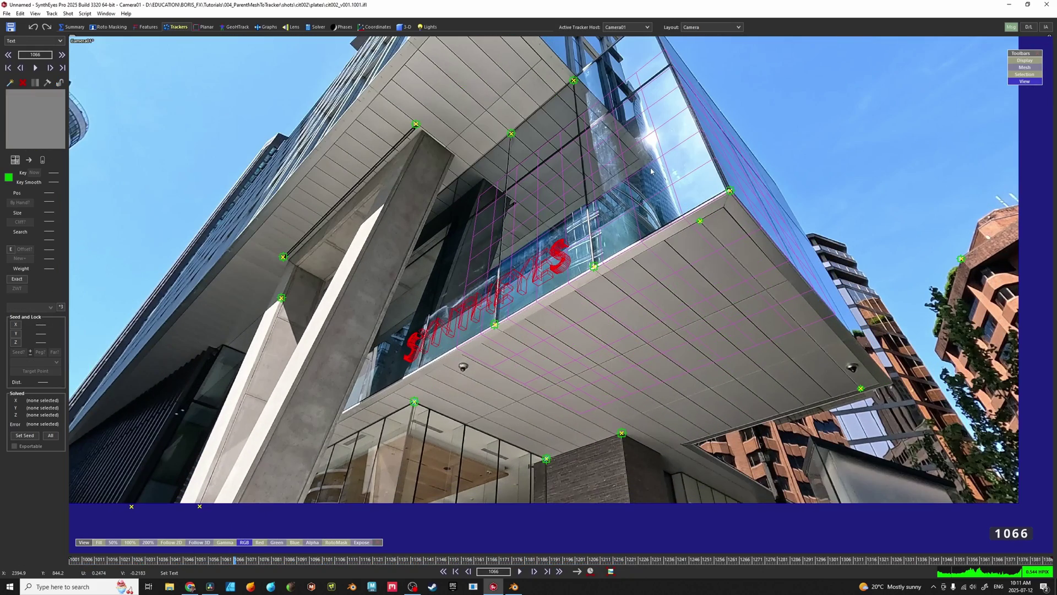
{"action": "left_click", "coordinate": [650, 163]}
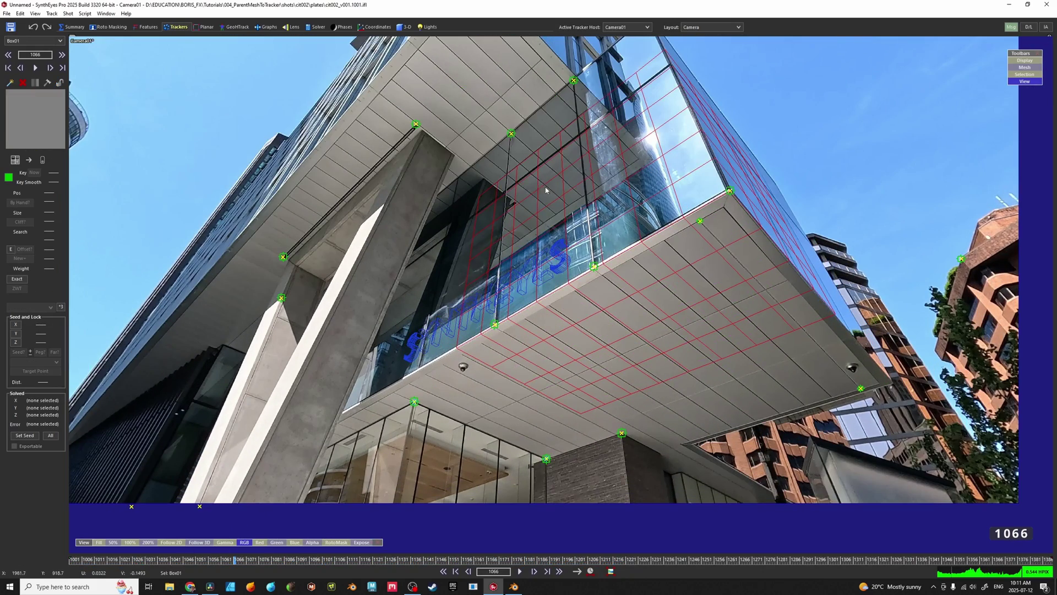
{"action": "middle_click_drag", "start_coordinate": [638, 196], "coordinate": [564, 219]}
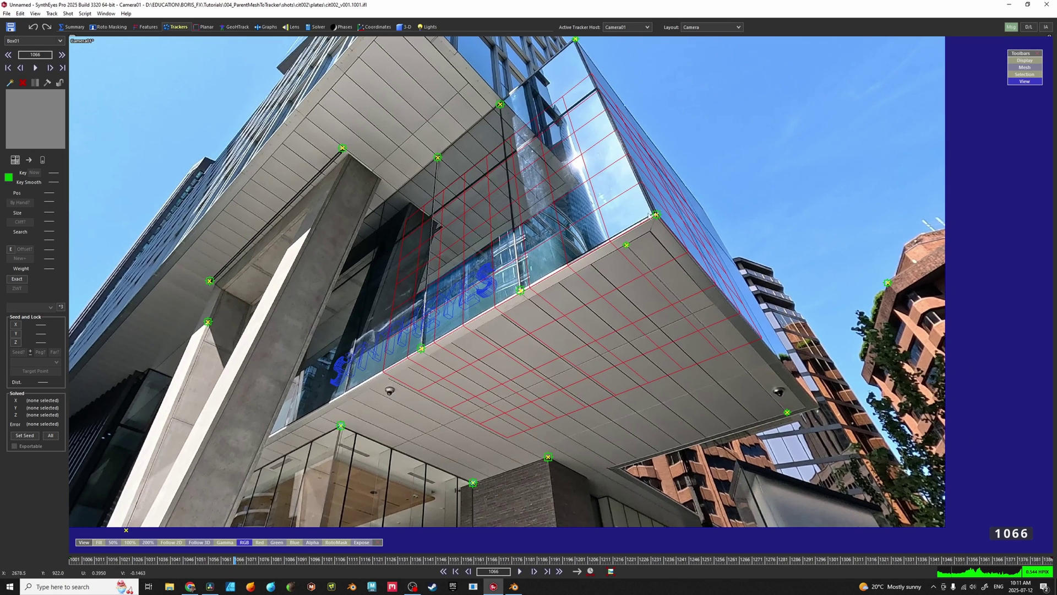
{"action": "left_click", "coordinate": [383, 344]}
{"action": "middle_click_drag", "start_coordinate": [382, 344], "coordinate": [441, 310]}
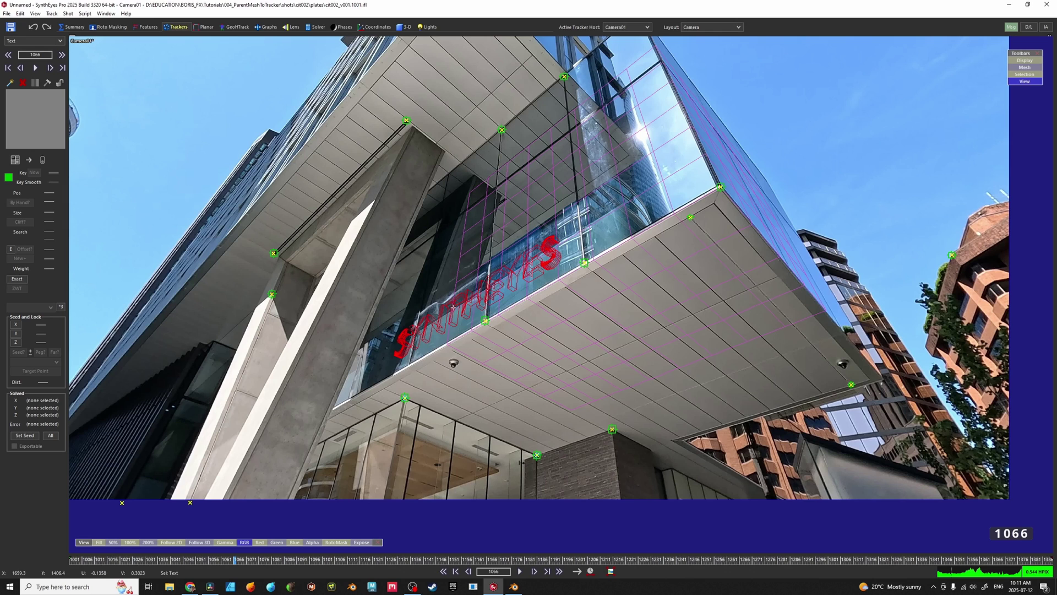
Undo and redo the last solve in the quad views to compare the unparented text mesh with the parented box
{"action": "key", "text": "ctrl+z"}
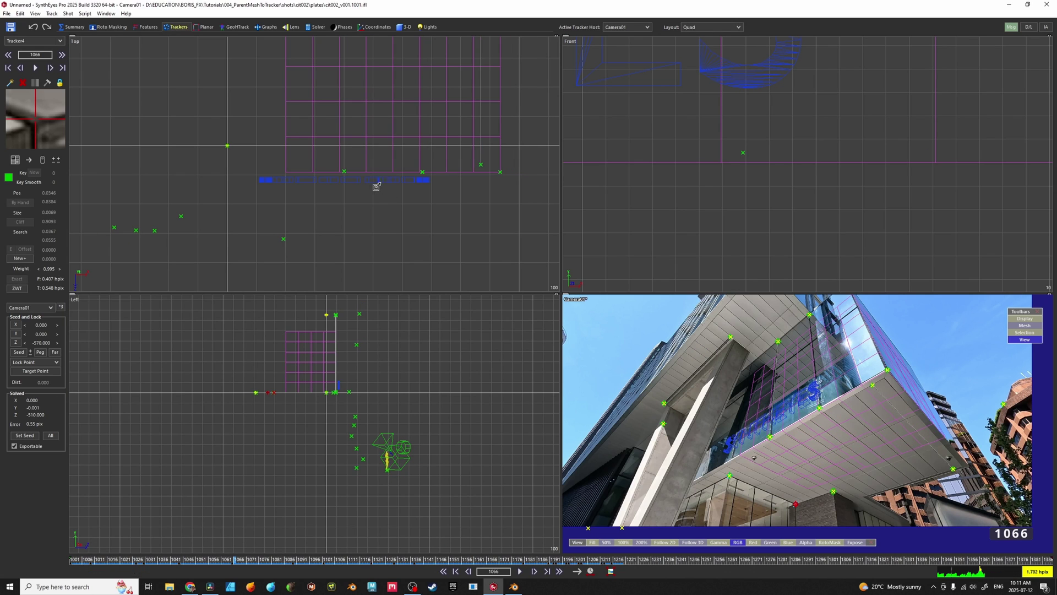
{"action": "key", "text": "ctrl+y"}
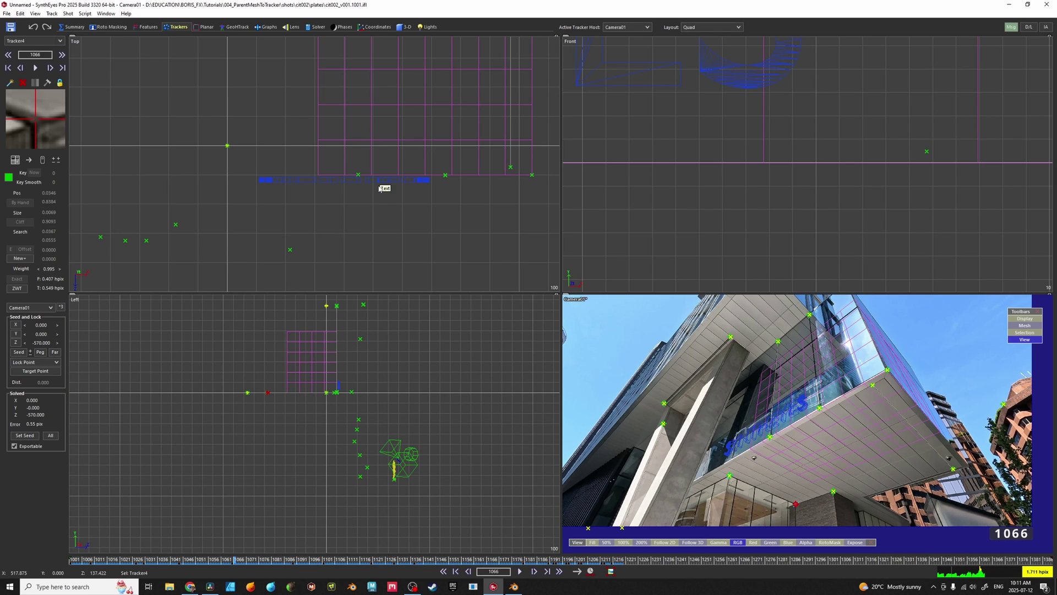
{"action": "key", "text": "ctrl+z"}
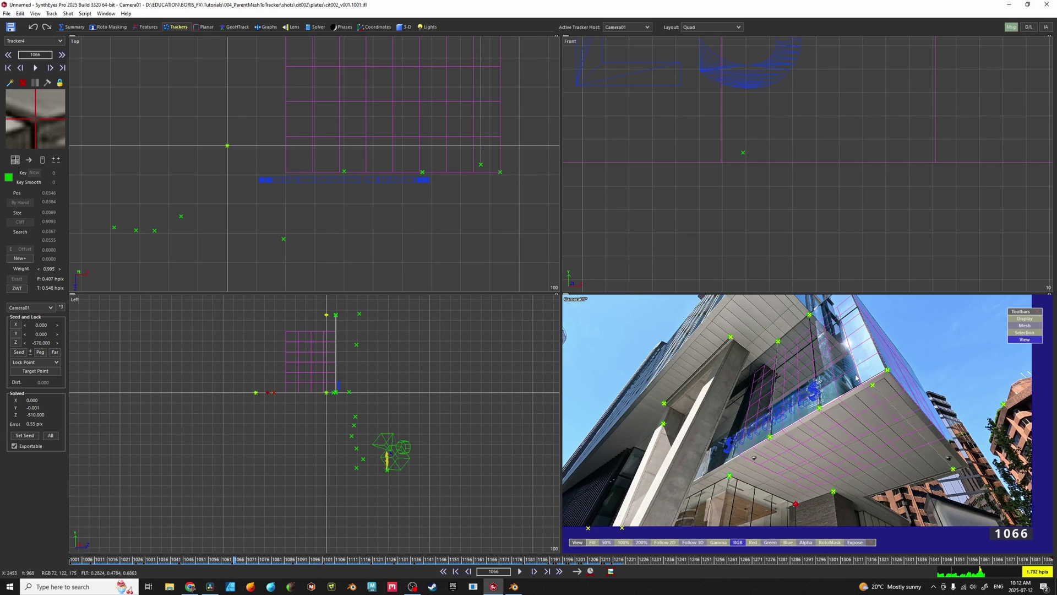
{"action": "key", "text": "ctrl+y"}
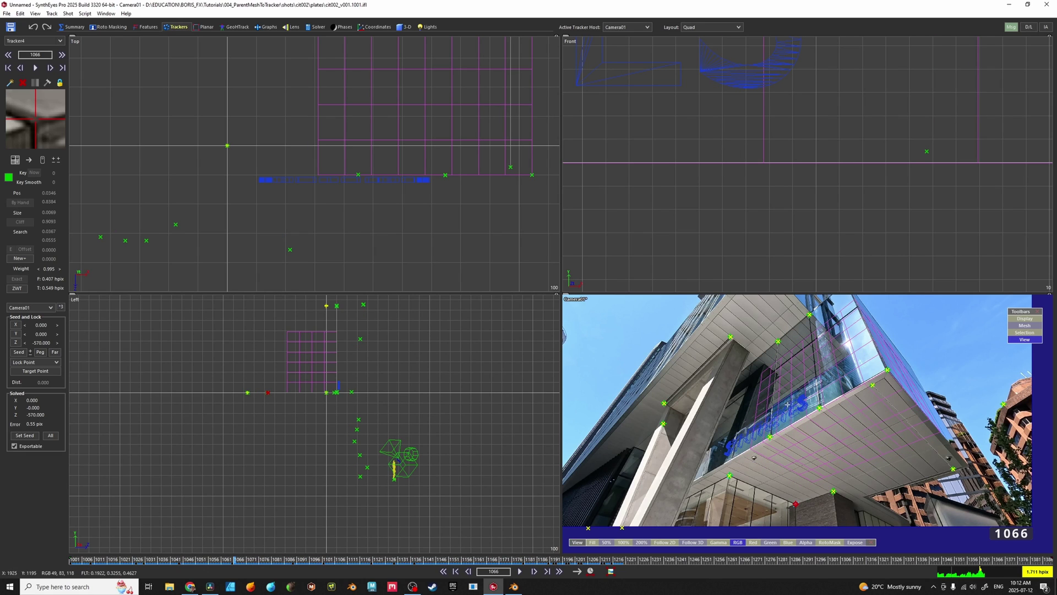
Select the SYNTHEYES text mesh and Tracker2 on the facade's lower glass edge, and parent the mesh to that tracker
{"action": "left_click", "coordinate": [372, 182]}
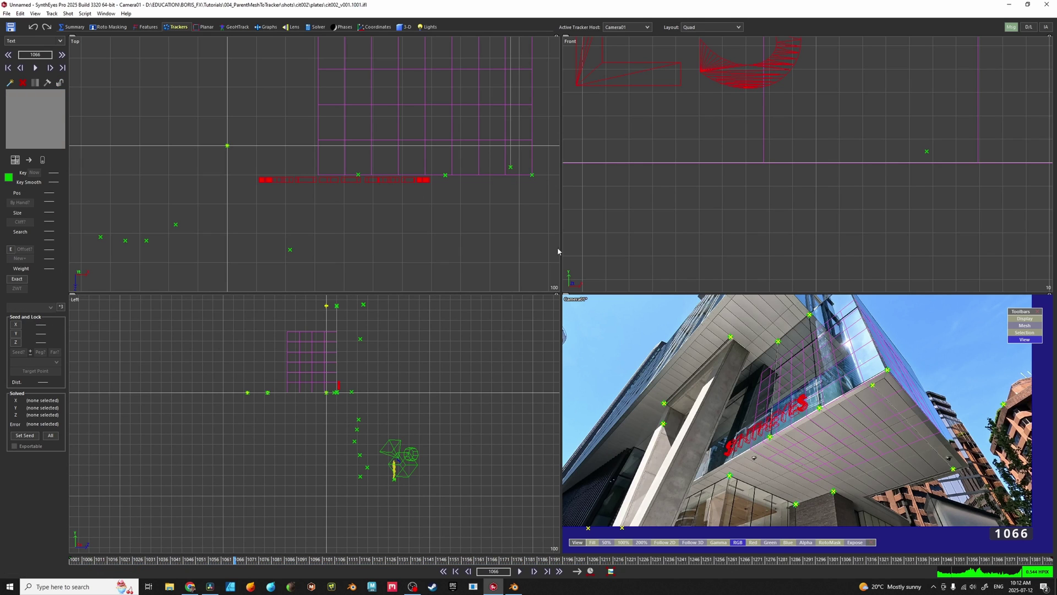
{"action": "scroll", "coordinate": [793, 406], "scroll_direction": "up", "scroll_amount": 3}
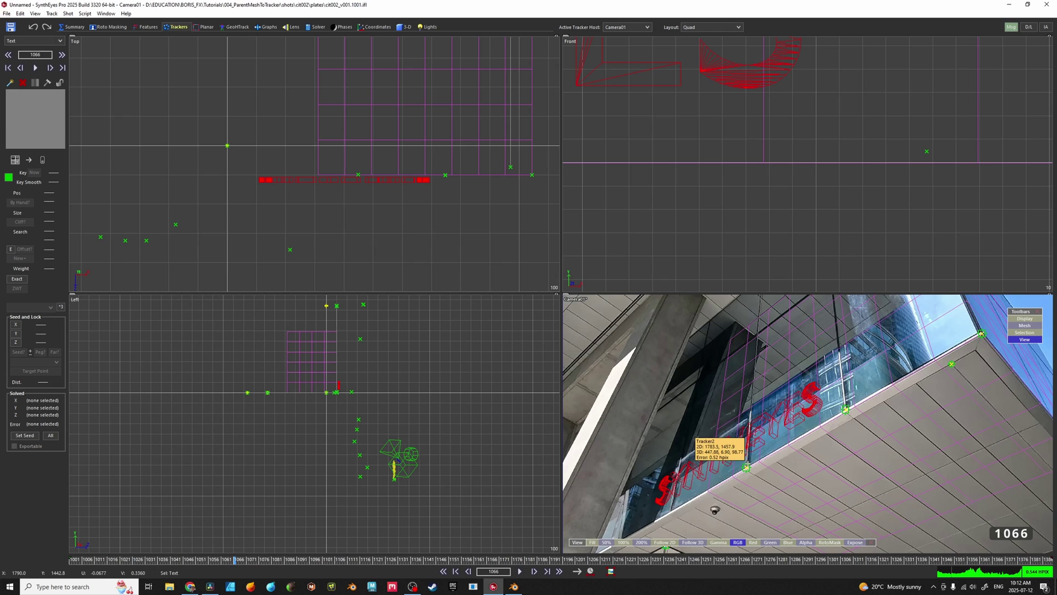
{"action": "left_click", "coordinate": [747, 466]}
{"action": "key", "text": "5"}
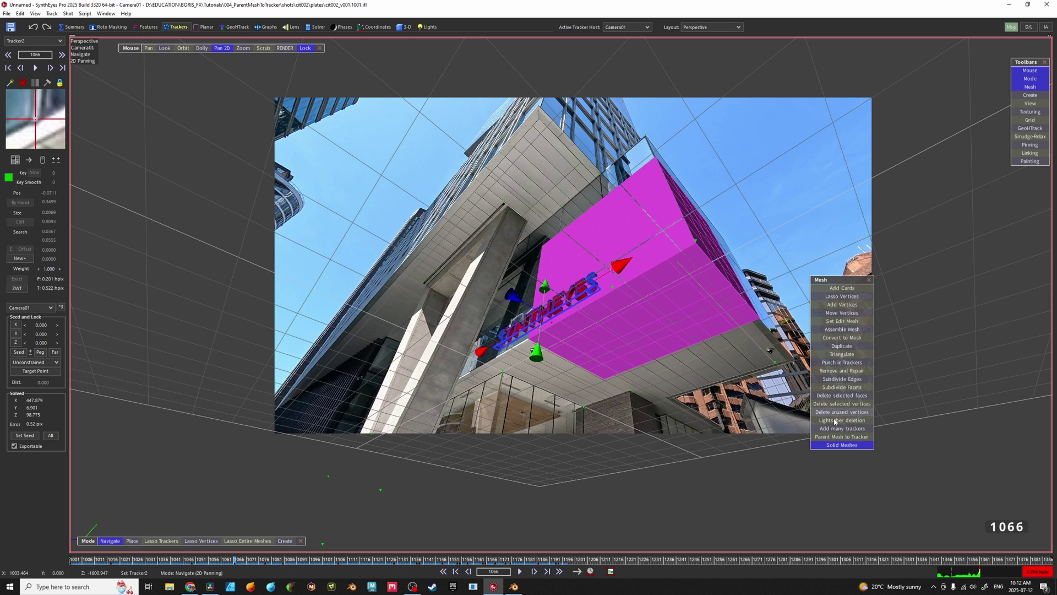
{"action": "left_click", "coordinate": [842, 436]}
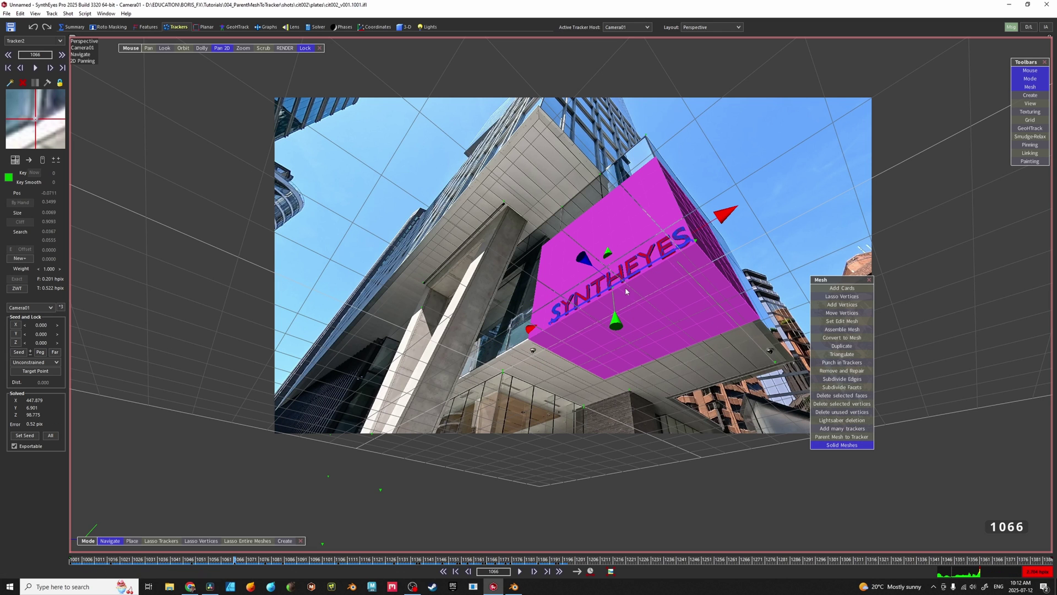
Switch the meshes to wireframe, reposition the text along the glass facade's lower edge, and play the shot to check it
{"action": "scroll", "coordinate": [626, 286], "scroll_direction": "up", "scroll_amount": 5}
{"action": "left_click_drag", "start_coordinate": [518, 222], "coordinate": [510, 218]}
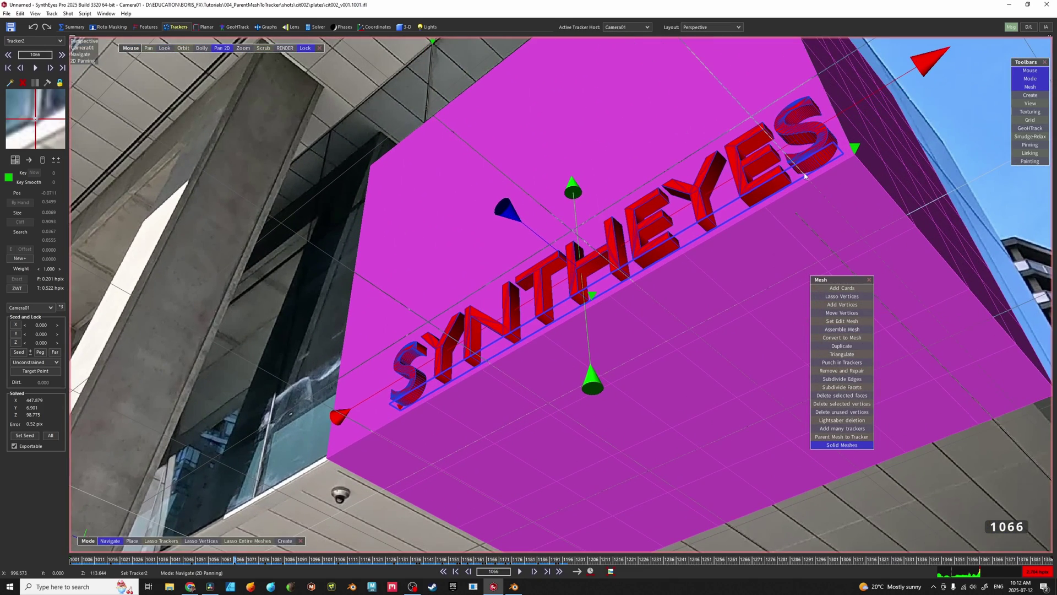
{"action": "left_click_drag", "start_coordinate": [853, 149], "coordinate": [845, 155]}
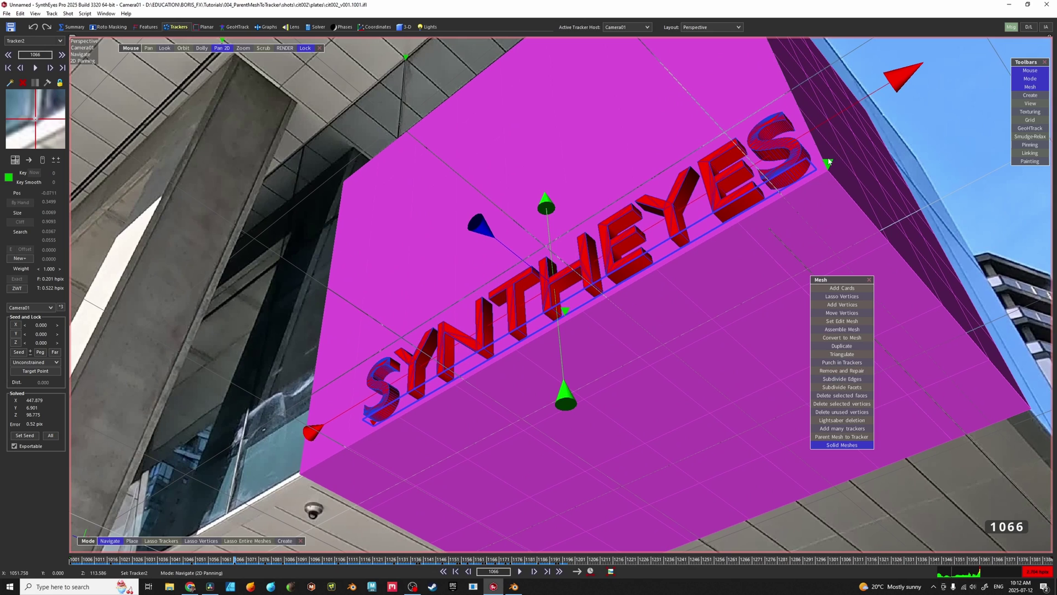
{"action": "key", "text": "o"}
{"action": "left_click_drag", "start_coordinate": [887, 82], "coordinate": [755, 161]}
{"action": "left_click_drag", "start_coordinate": [475, 252], "coordinate": [476, 230]}
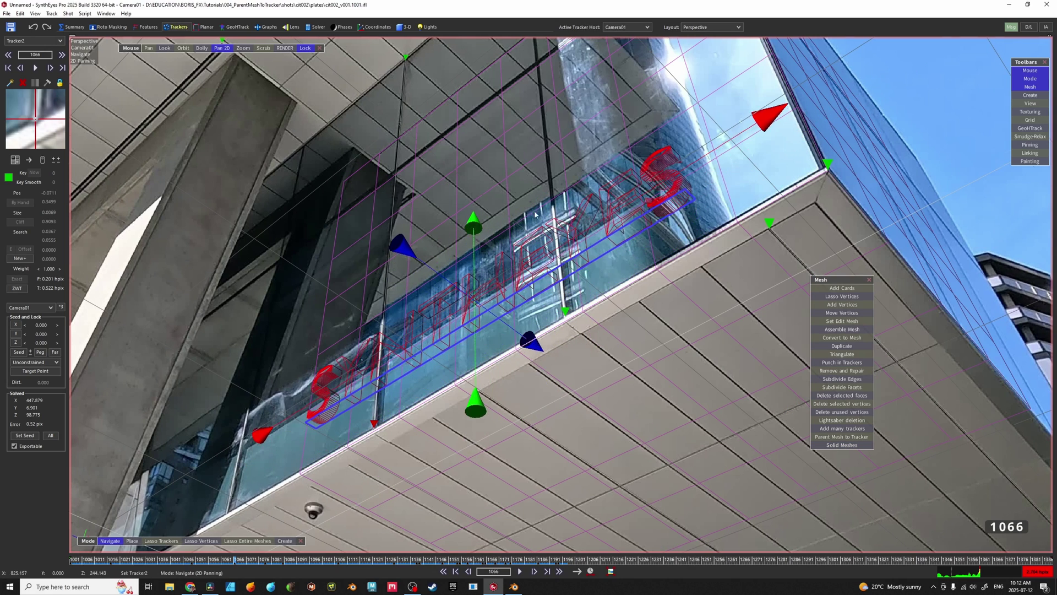
{"action": "scroll", "coordinate": [534, 215], "scroll_direction": "down", "scroll_amount": 5}
{"action": "key", "text": "space"}
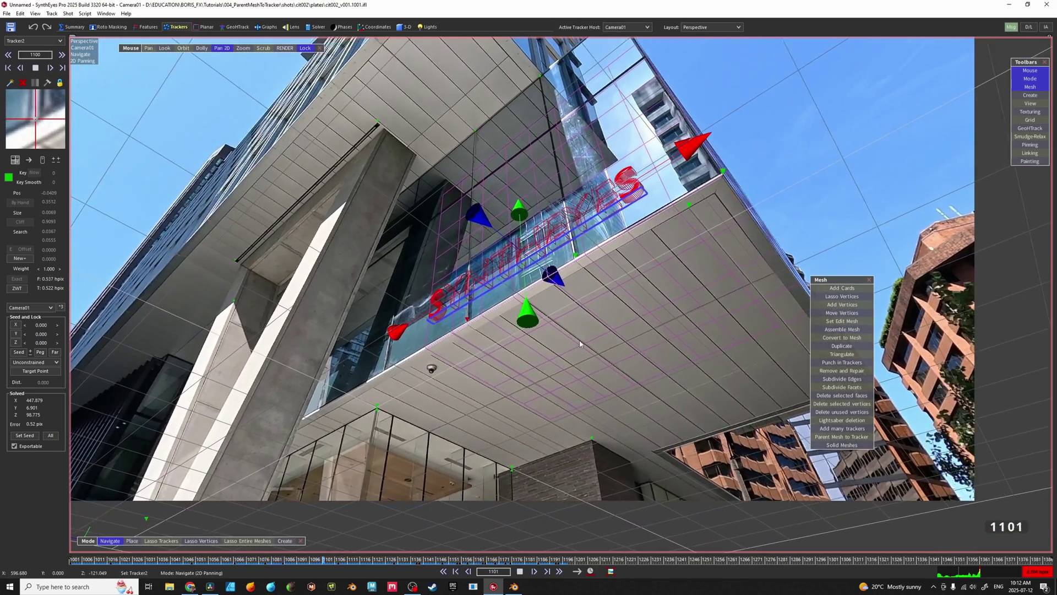
{"action": "key", "text": "space"}
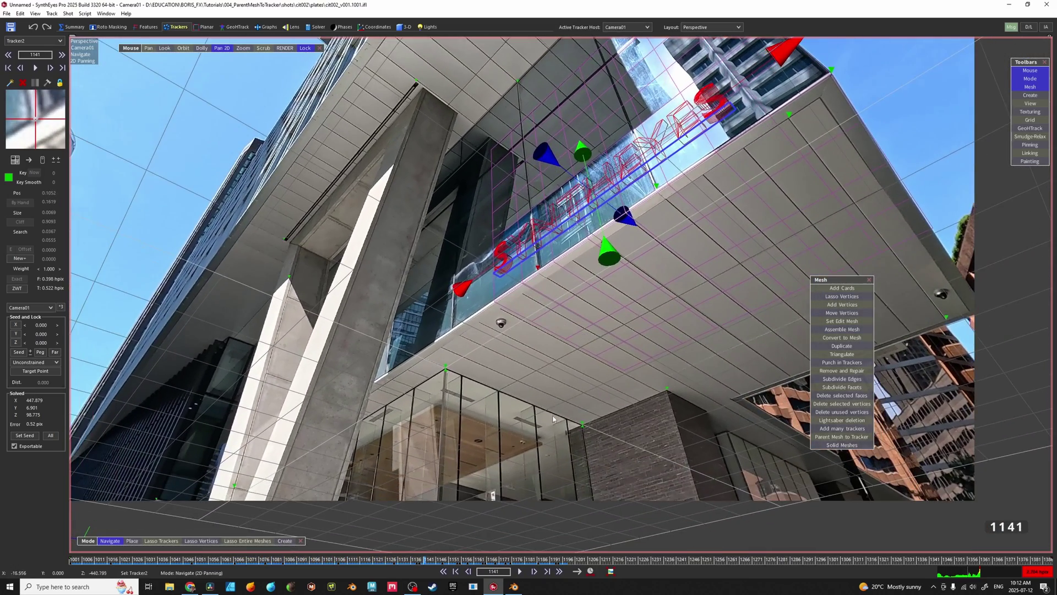
Set Tracker4's Z lock coordinate to -650 in the camera view and re-solve the scene
{"action": "key", "text": "F5"}
{"action": "scroll", "coordinate": [593, 333], "scroll_direction": "down", "scroll_amount": 3}
{"action": "left_click", "coordinate": [682, 430]}
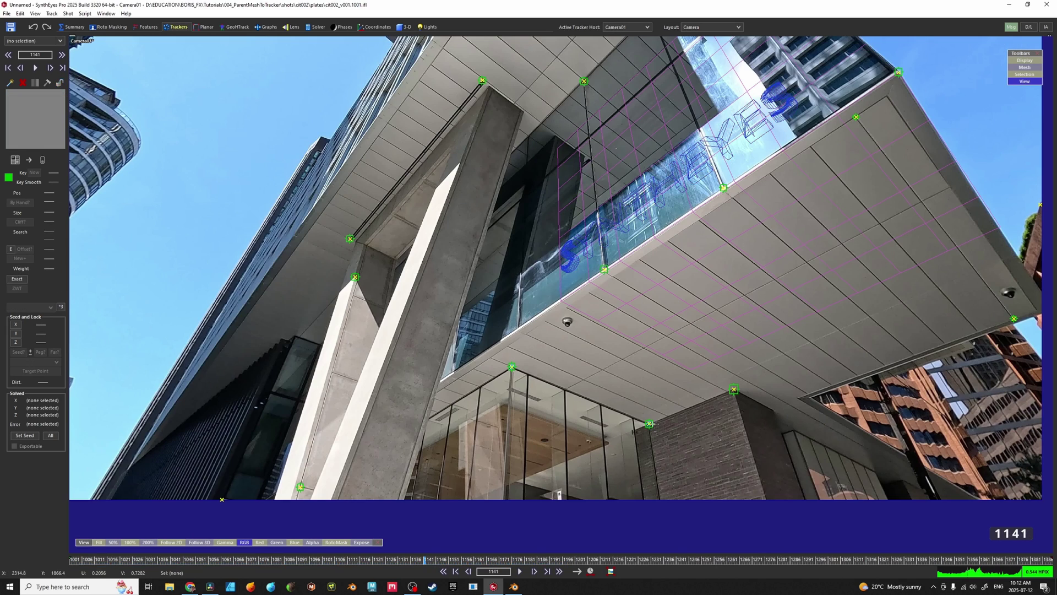
{"action": "left_click", "coordinate": [649, 424]}
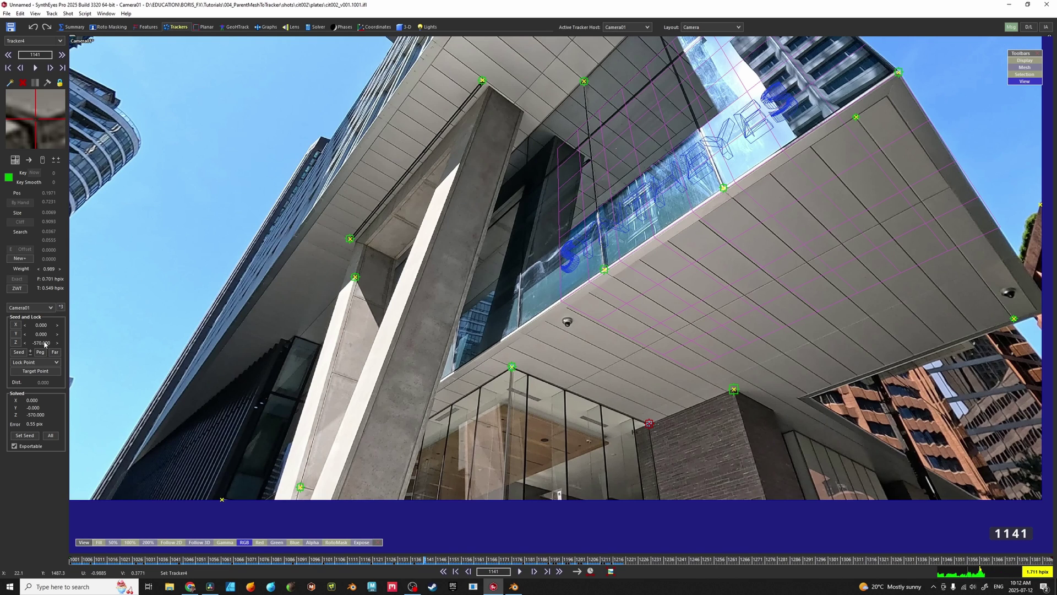
{"action": "key", "text": "F9"}
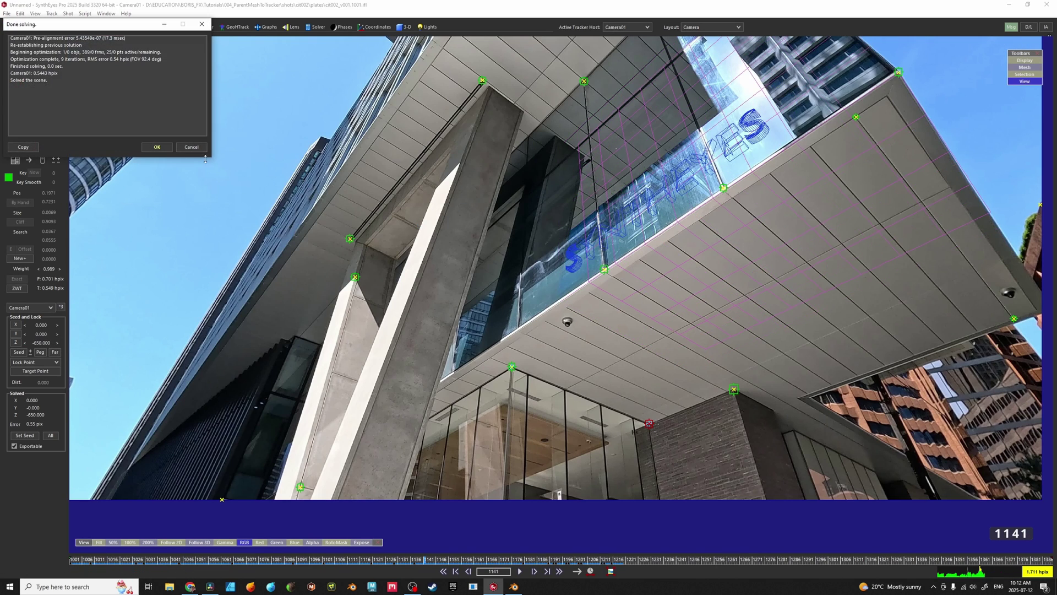
{"action": "left_click", "coordinate": [158, 147]}
Repeatedly undo and redo the solve in the quad views to check that the text mesh follows its parent tracker
{"action": "key", "text": "F2"}
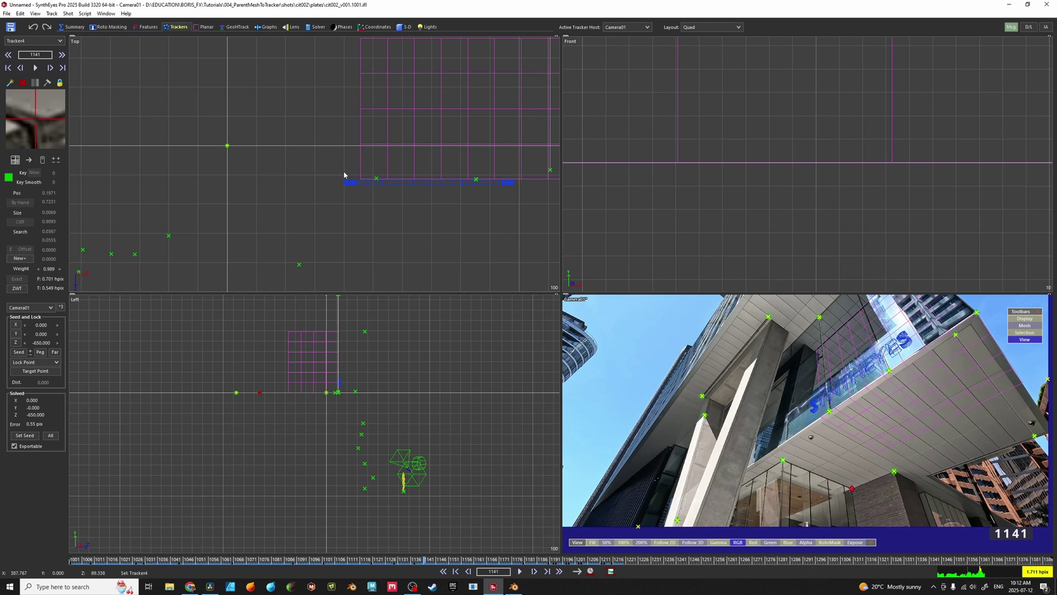
{"action": "key", "text": "ctrl+z"}
{"action": "key", "text": "ctrl+y"}
{"action": "middle_click_drag", "start_coordinate": [457, 198], "coordinate": [381, 210]}
{"action": "key", "text": "ctrl+z"}
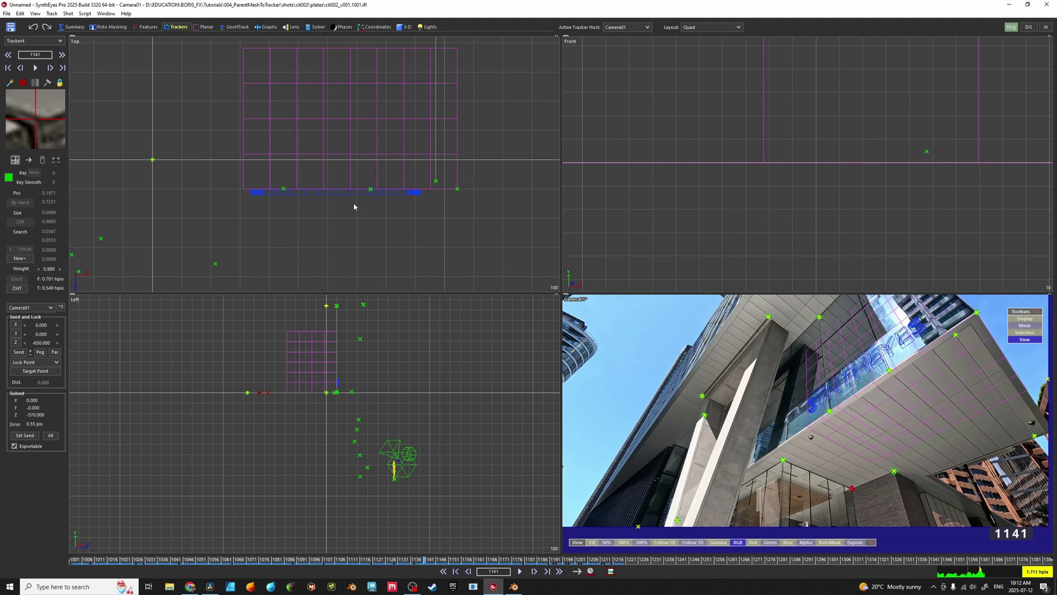
{"action": "key", "text": "ctrl+y"}
{"action": "key", "text": "ctrl+z"}
{"action": "key", "text": "ctrl+y"}
{"action": "key", "text": "ctrl+z"}
{"action": "key", "text": "ctrl+y"}
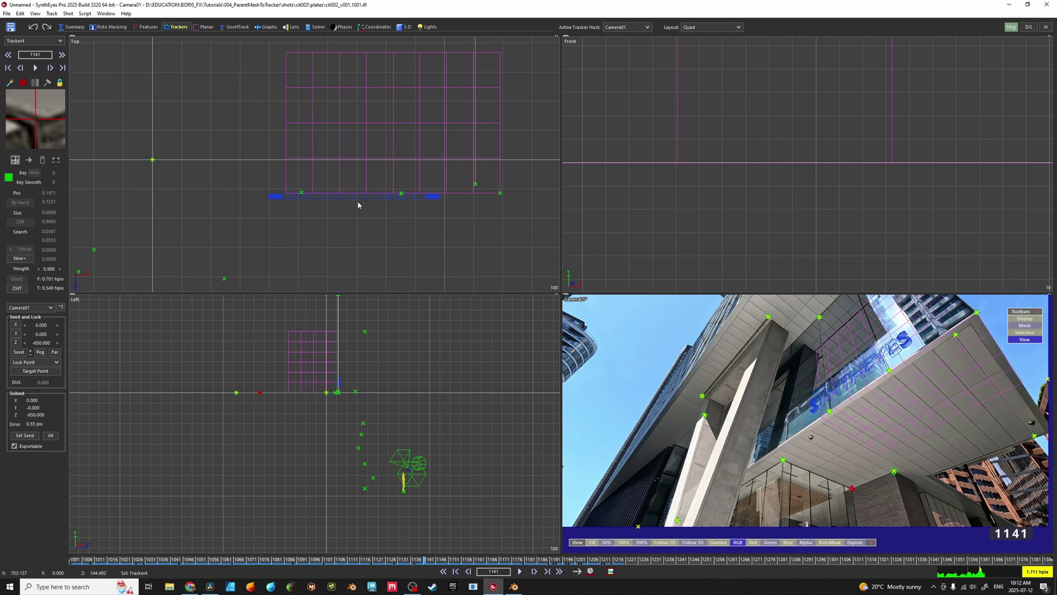
{"action": "key", "text": "ctrl+z"}
{"action": "key", "text": "ctrl+y"}
{"action": "key", "text": "ctrl+z"}
{"action": "key", "text": "ctrl+y"}
Shift the text mesh slightly along the facade and scale it uniformly to 134.470
{"action": "left_click", "coordinate": [404, 27]}
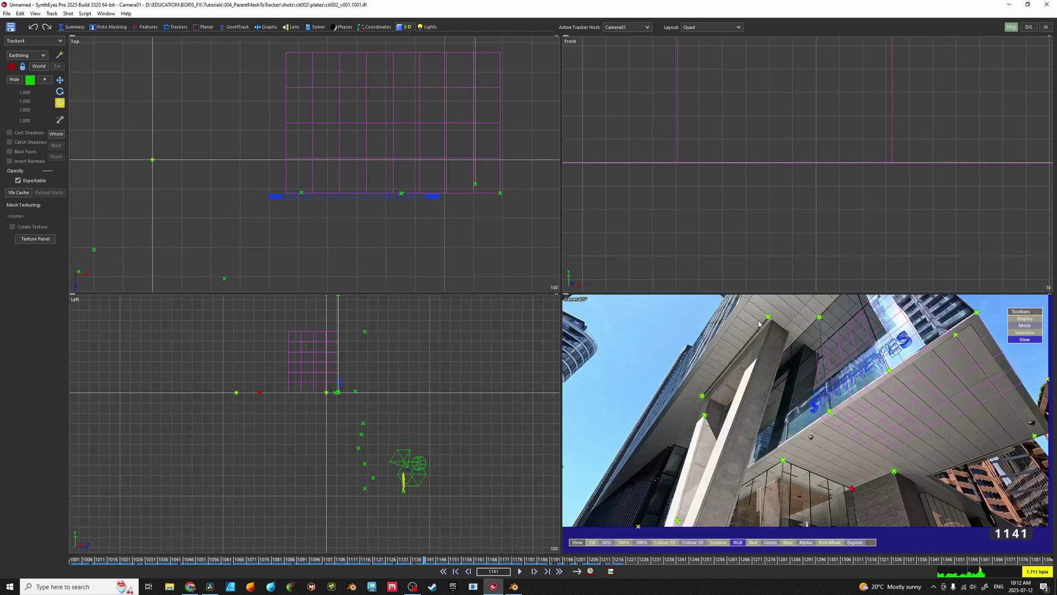
{"action": "left_click", "coordinate": [623, 219]}
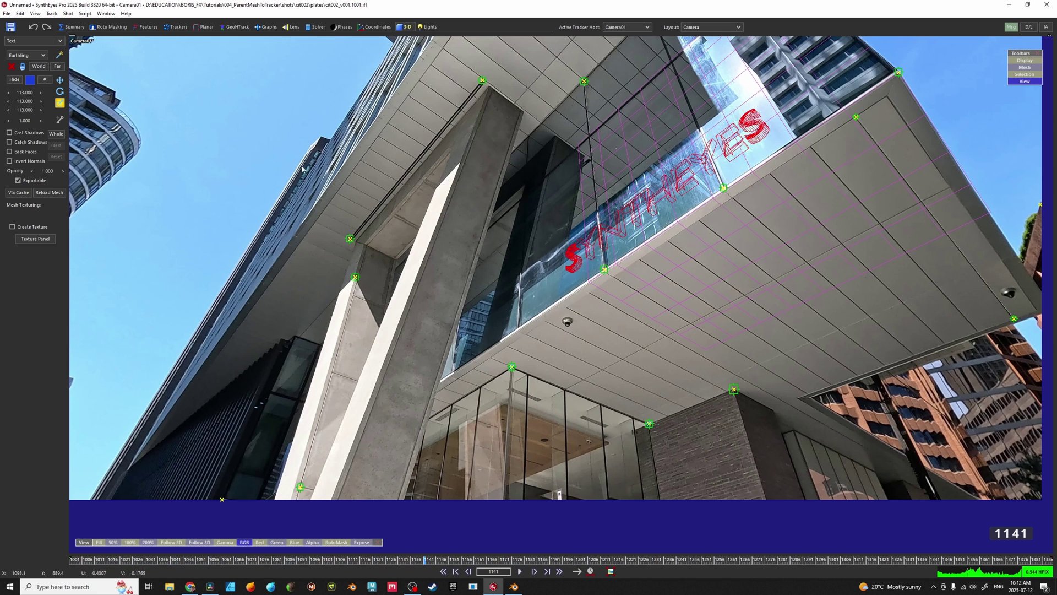
{"action": "left_click", "coordinate": [61, 81]}
{"action": "left_click_drag", "start_coordinate": [29, 96], "coordinate": [25, 95]}
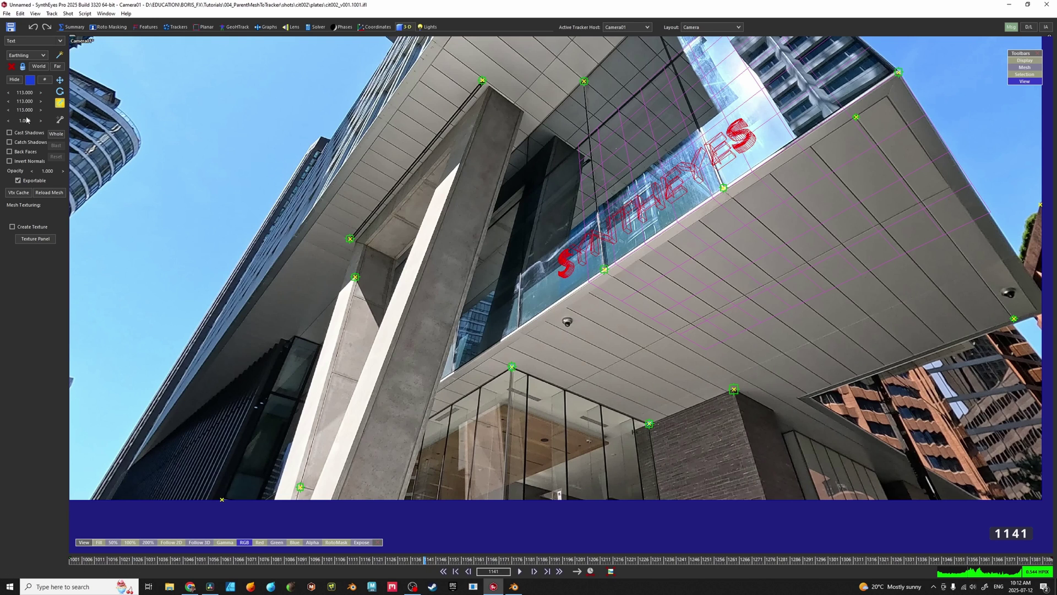
{"action": "left_click_drag", "start_coordinate": [29, 122], "coordinate": [63, 126]}
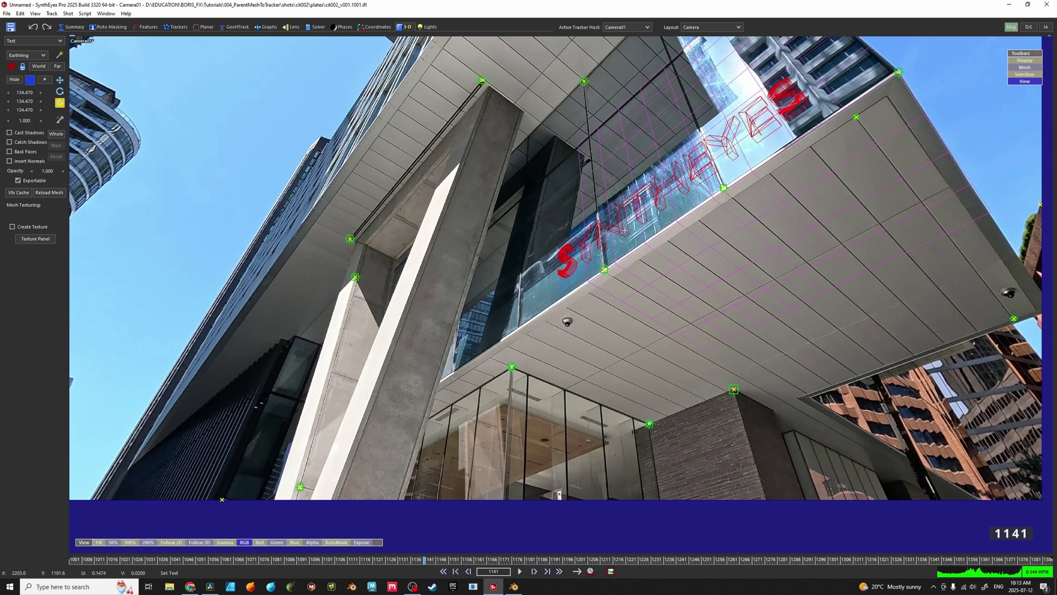
Select Tracker2 below the text and play the shot to check the text mesh against the footage
{"action": "left_click", "coordinate": [604, 269]}
{"action": "key", "text": "space"}
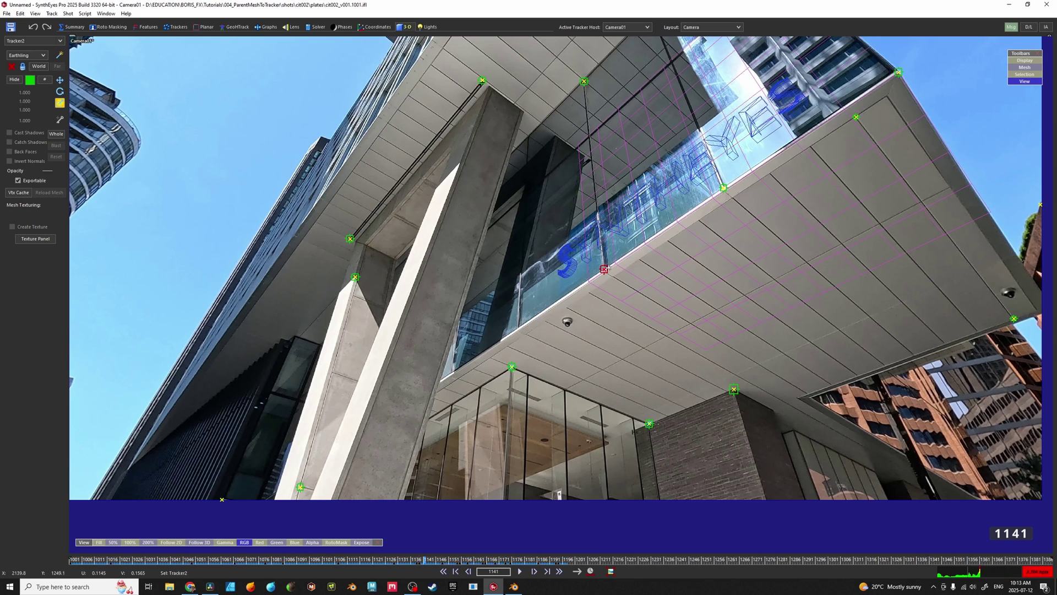